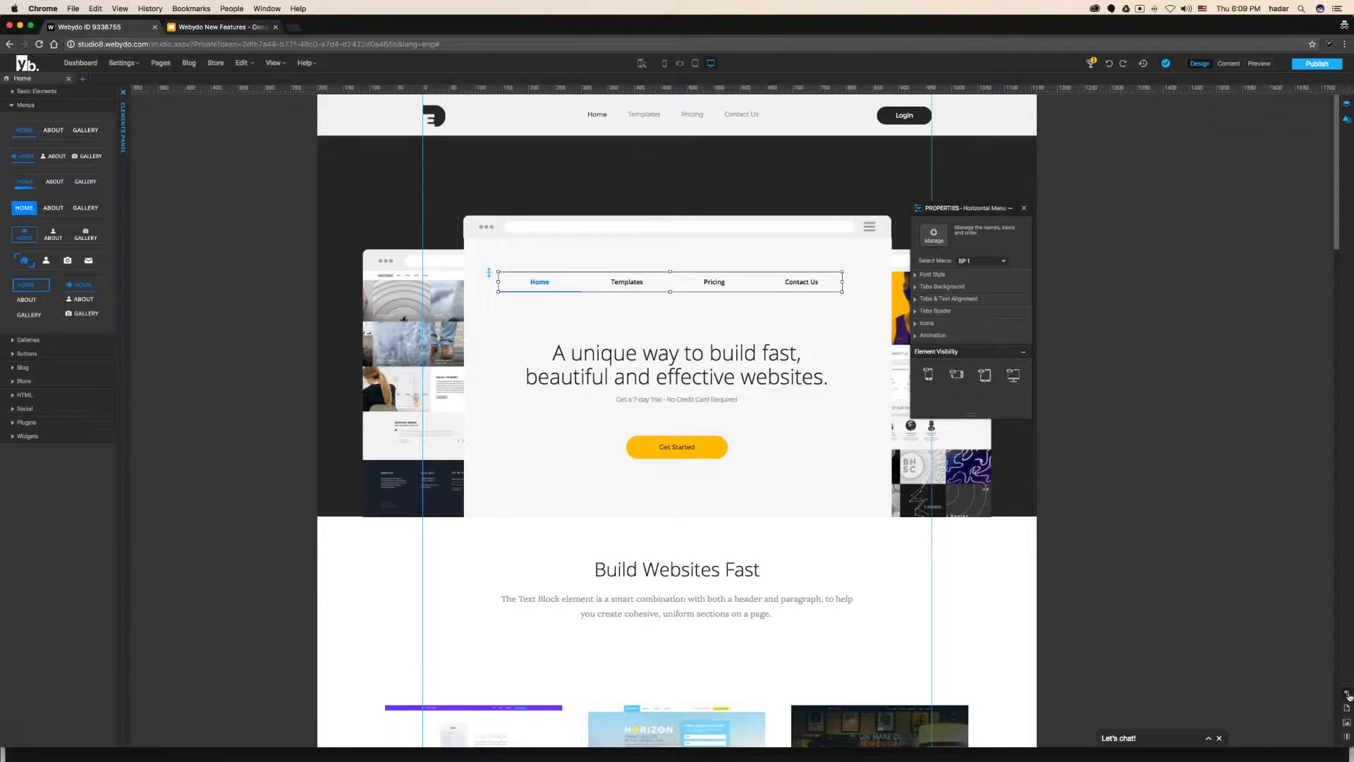
# Show the Paragraph Styles panel, enlarge it beside the canvas, and collapse the elements panel.
pyautogui.click(274, 63)
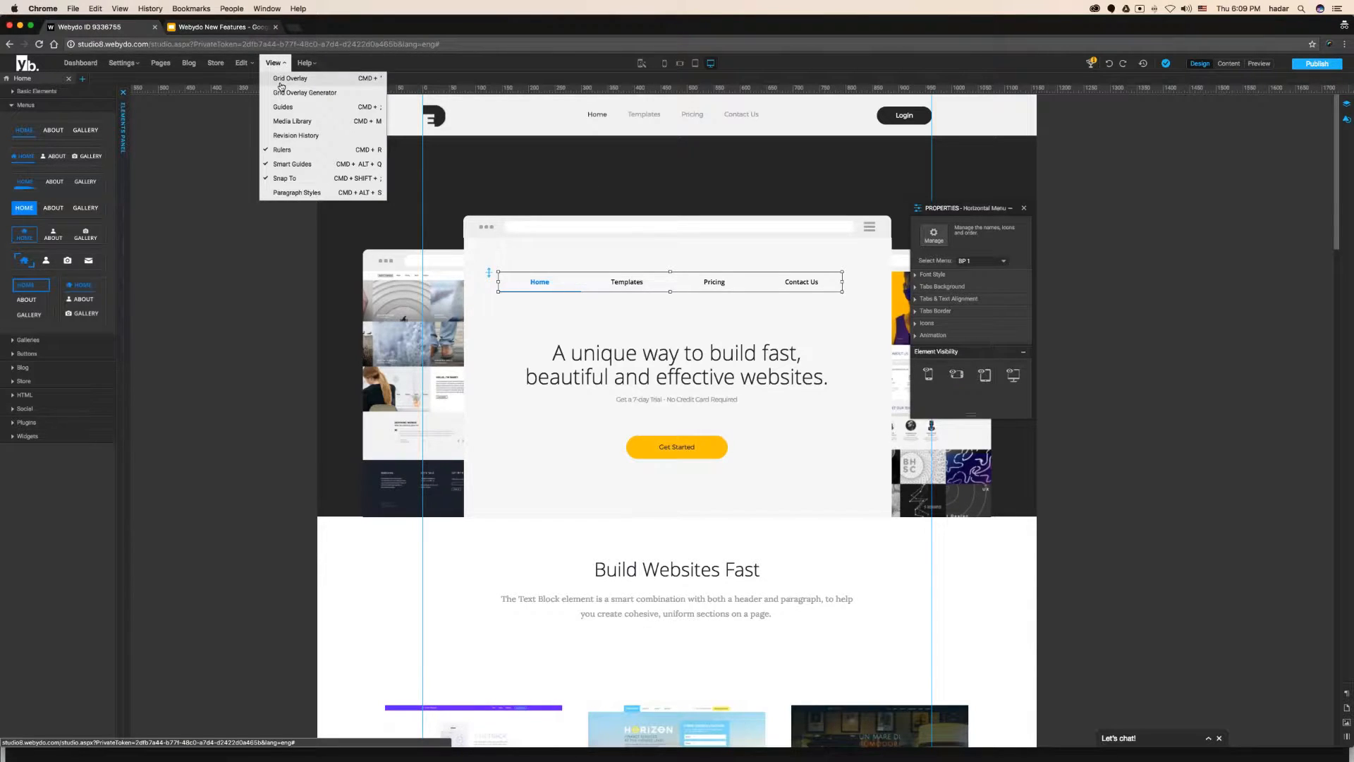
pyautogui.click(282, 194)
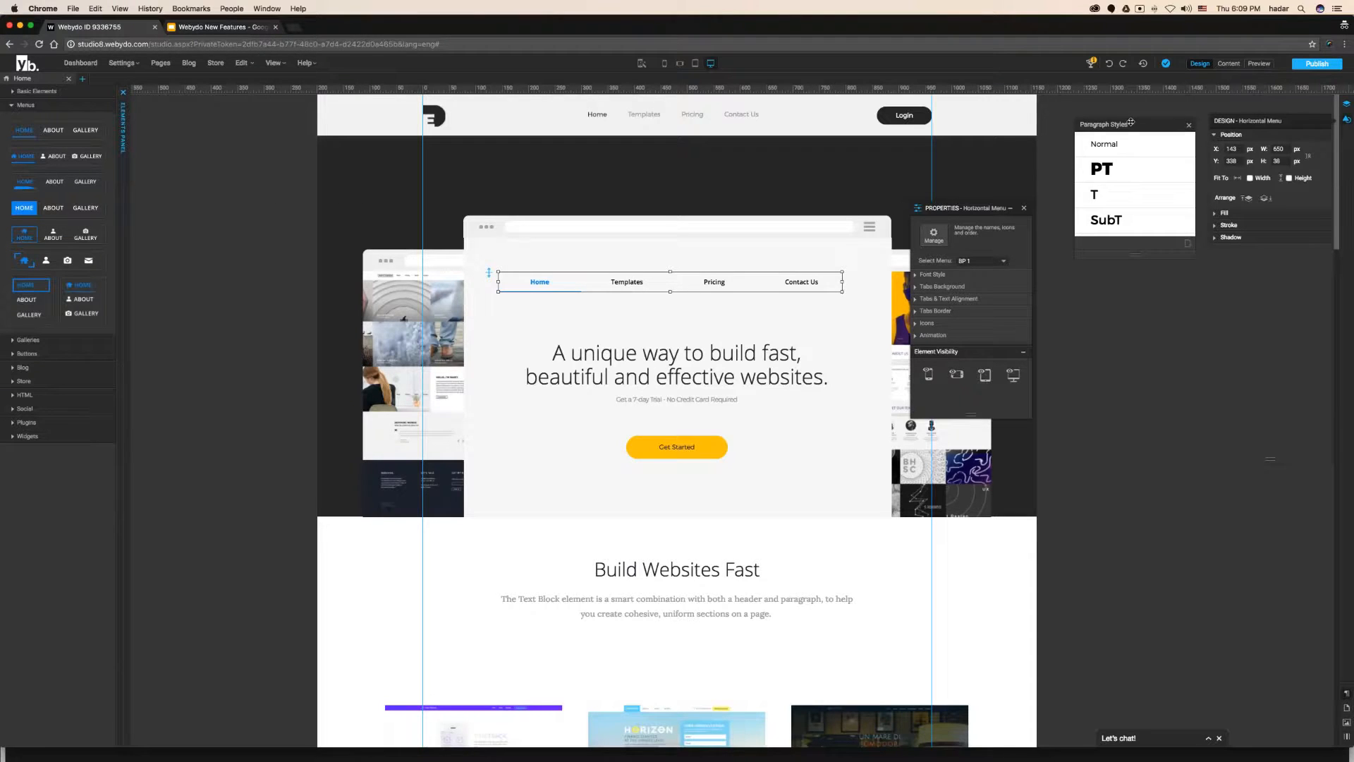
pyautogui.moveTo(265, 274); pyautogui.dragTo(265, 480)
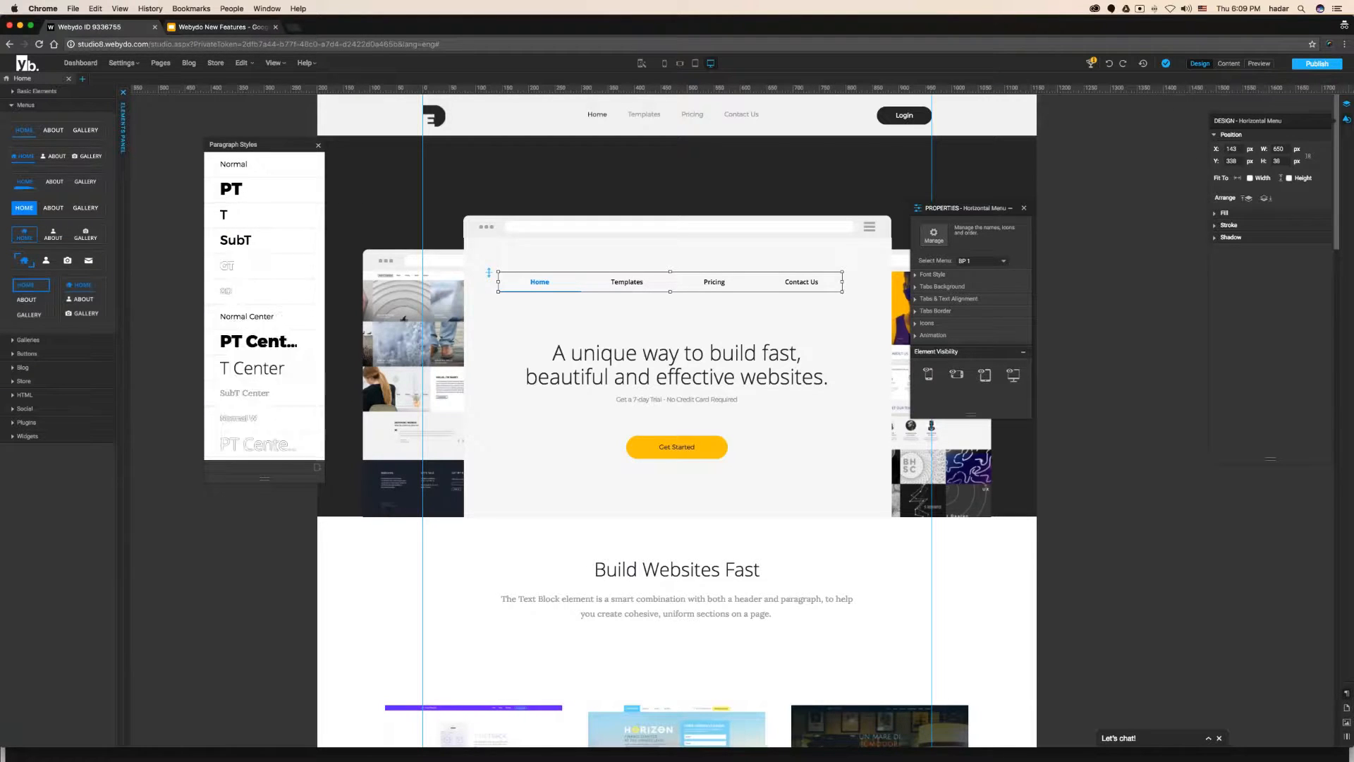
pyautogui.click(122, 92)
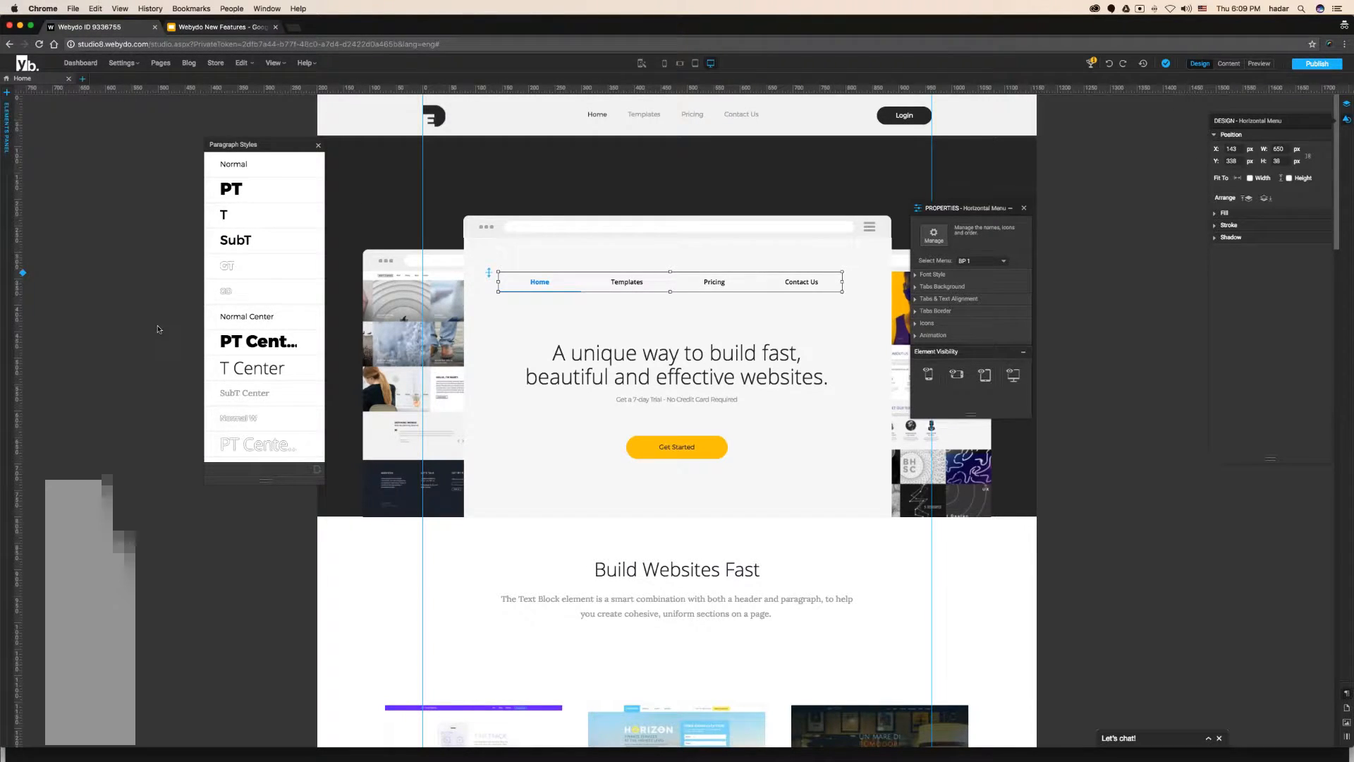
# Create a new paragraph style based on Normal and name it Menus.
pyautogui.click(233, 164)
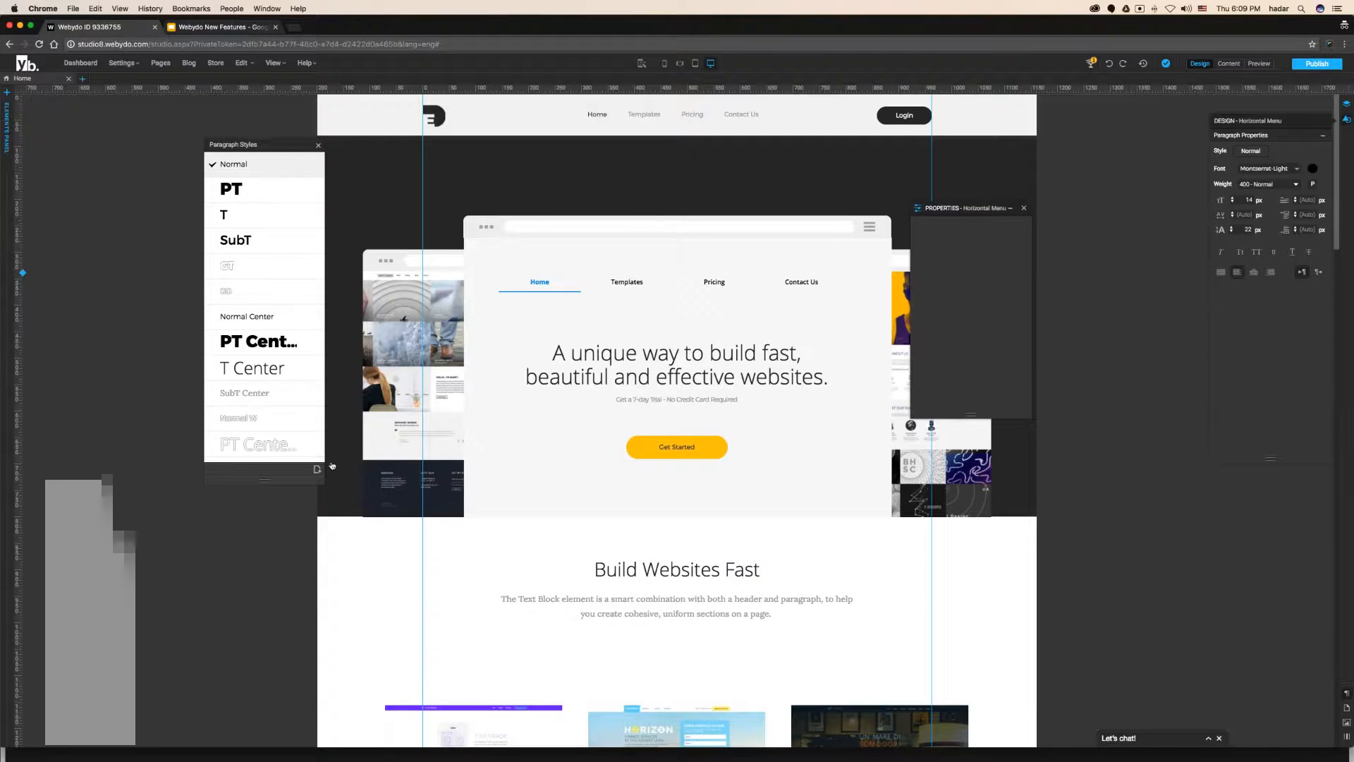
pyautogui.moveTo(1262, 122); pyautogui.dragTo(375, 145)
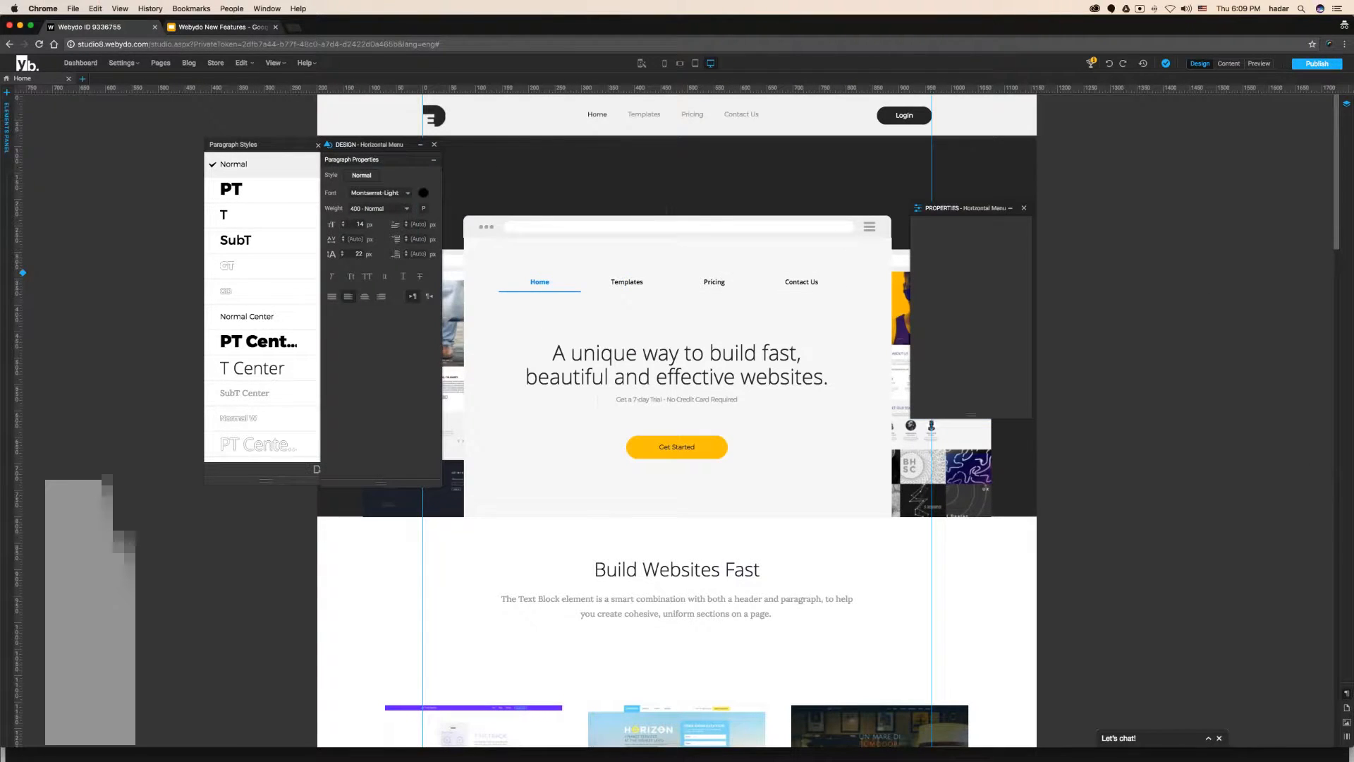
pyautogui.click(316, 469)
pyautogui.click(260, 451)
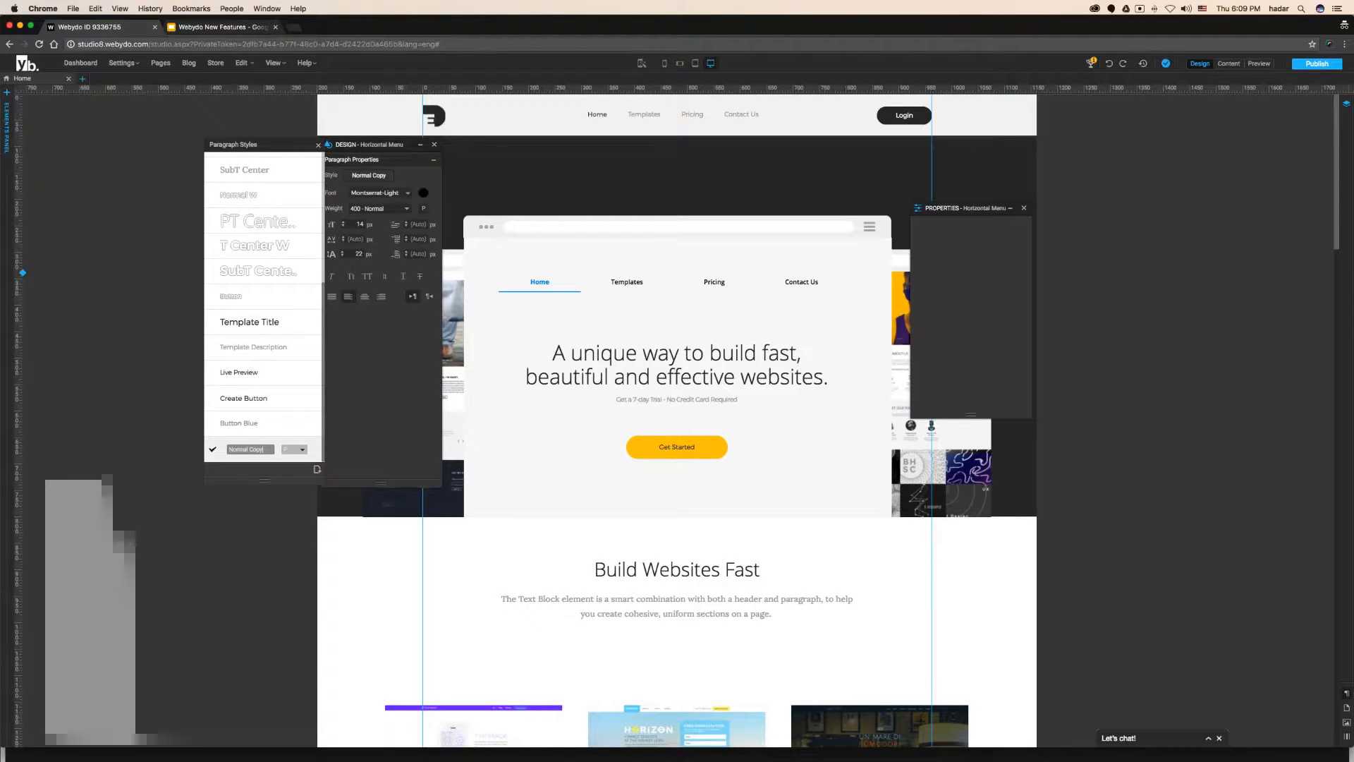
pyautogui.write('Menus')
pyautogui.click(213, 450)
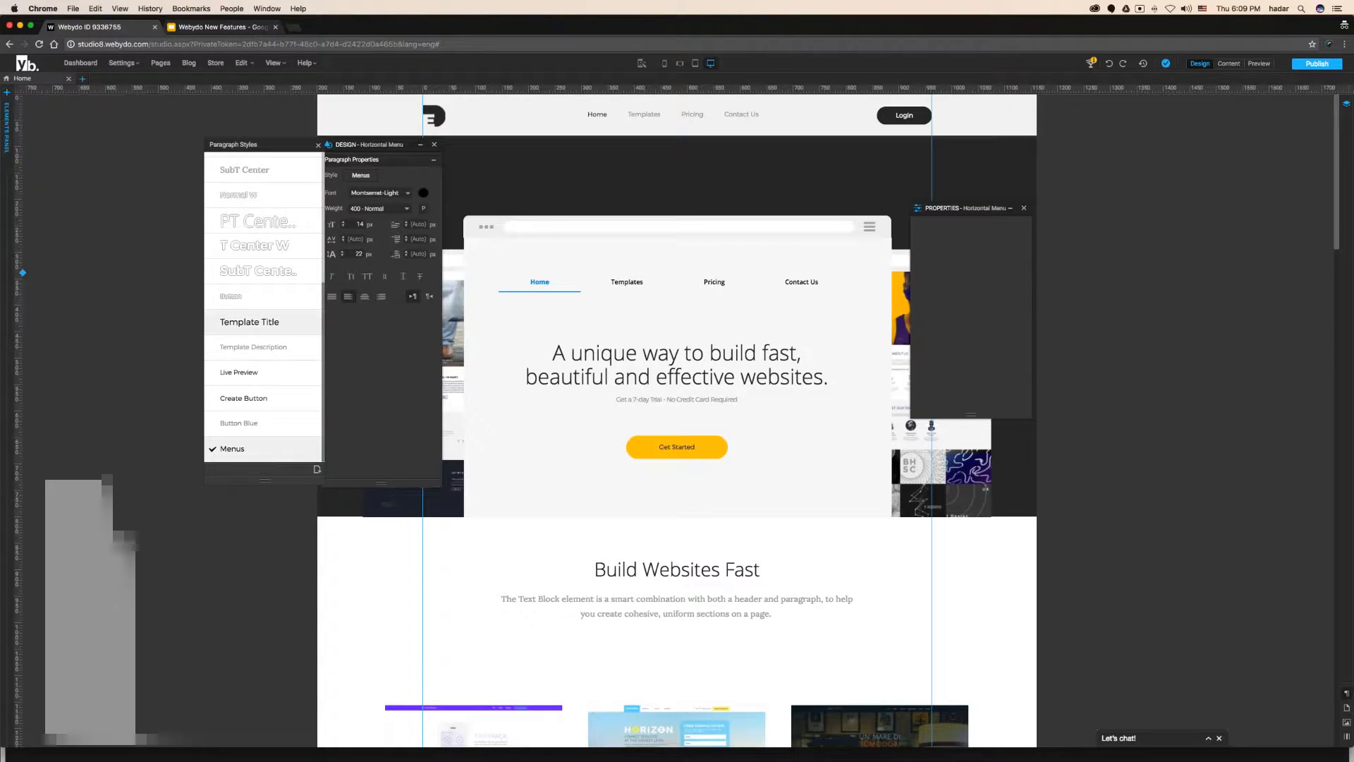
# Center-align the Menus paragraph style and set its font color to the saved grey swatch.
pyautogui.click(366, 294)
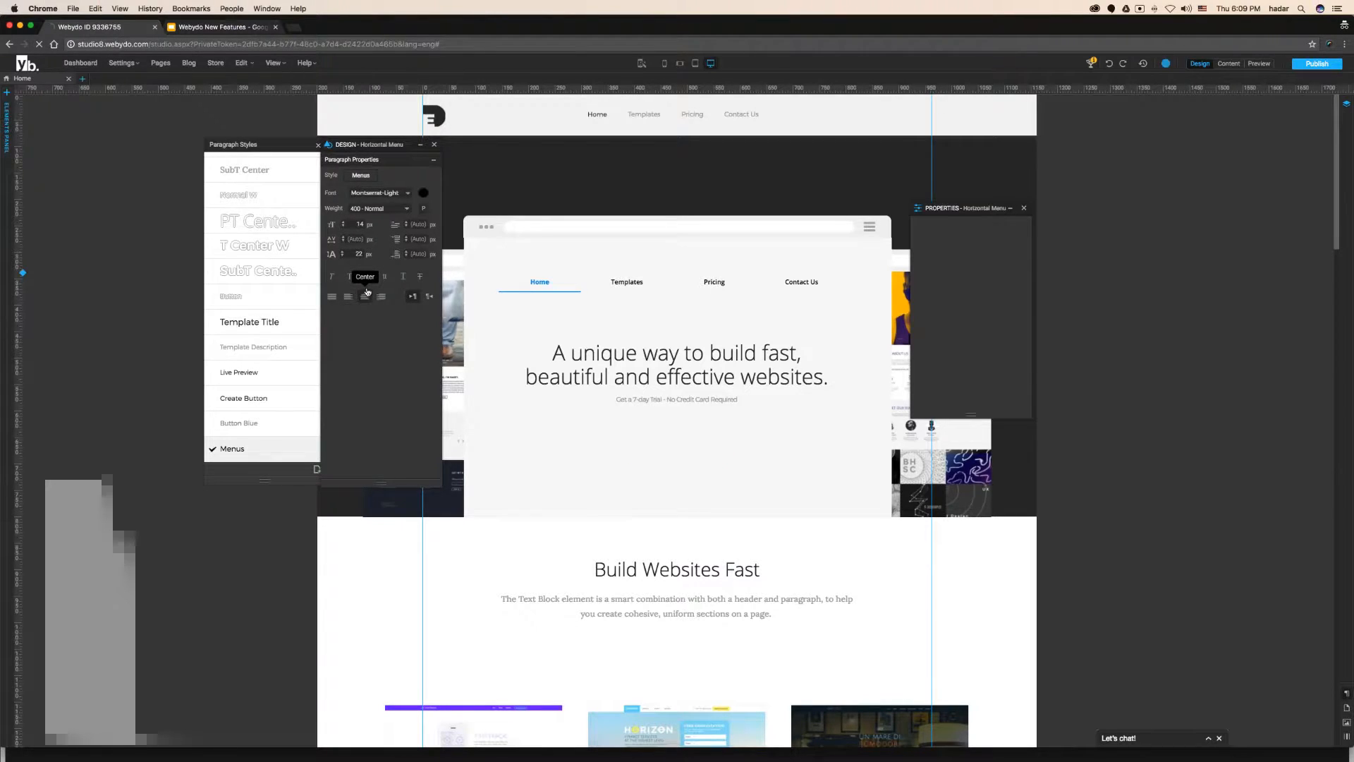
pyautogui.click(423, 193)
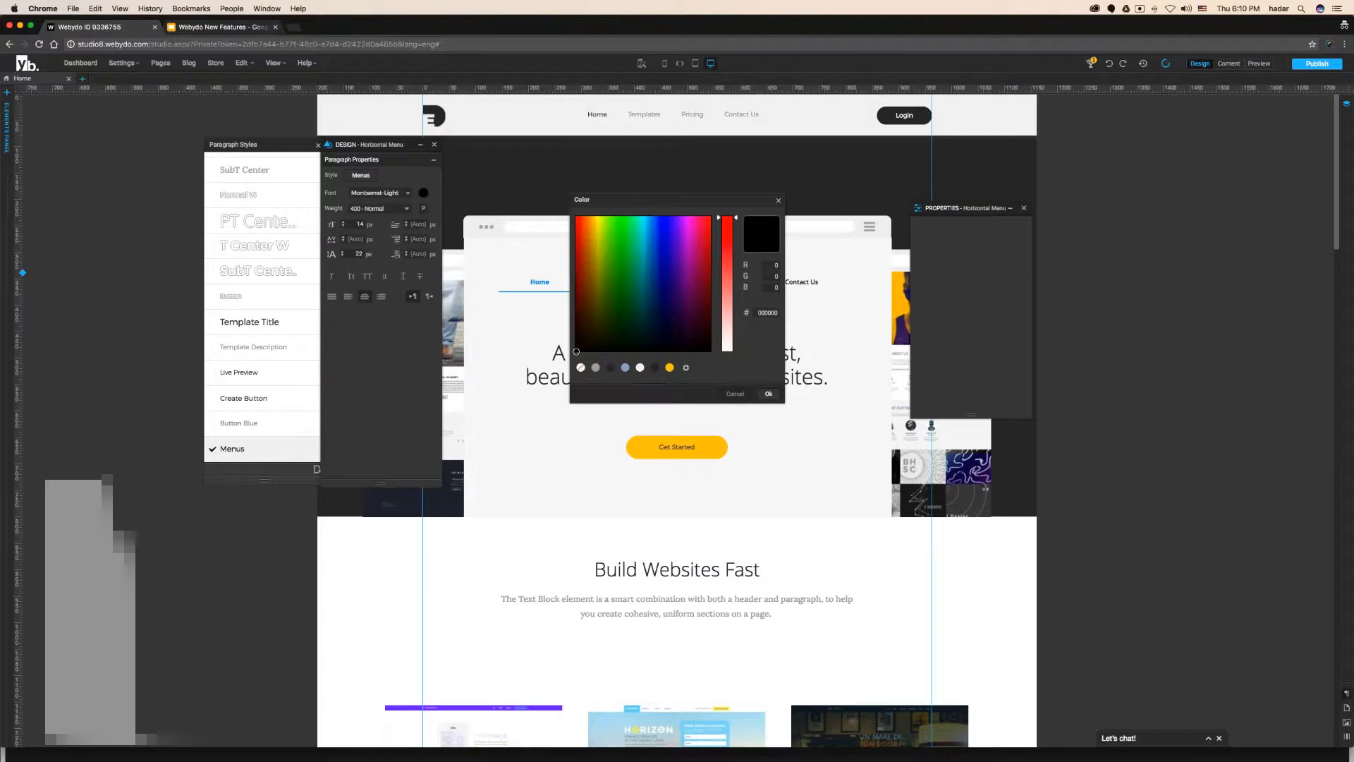
pyautogui.click(595, 368)
pyautogui.click(768, 394)
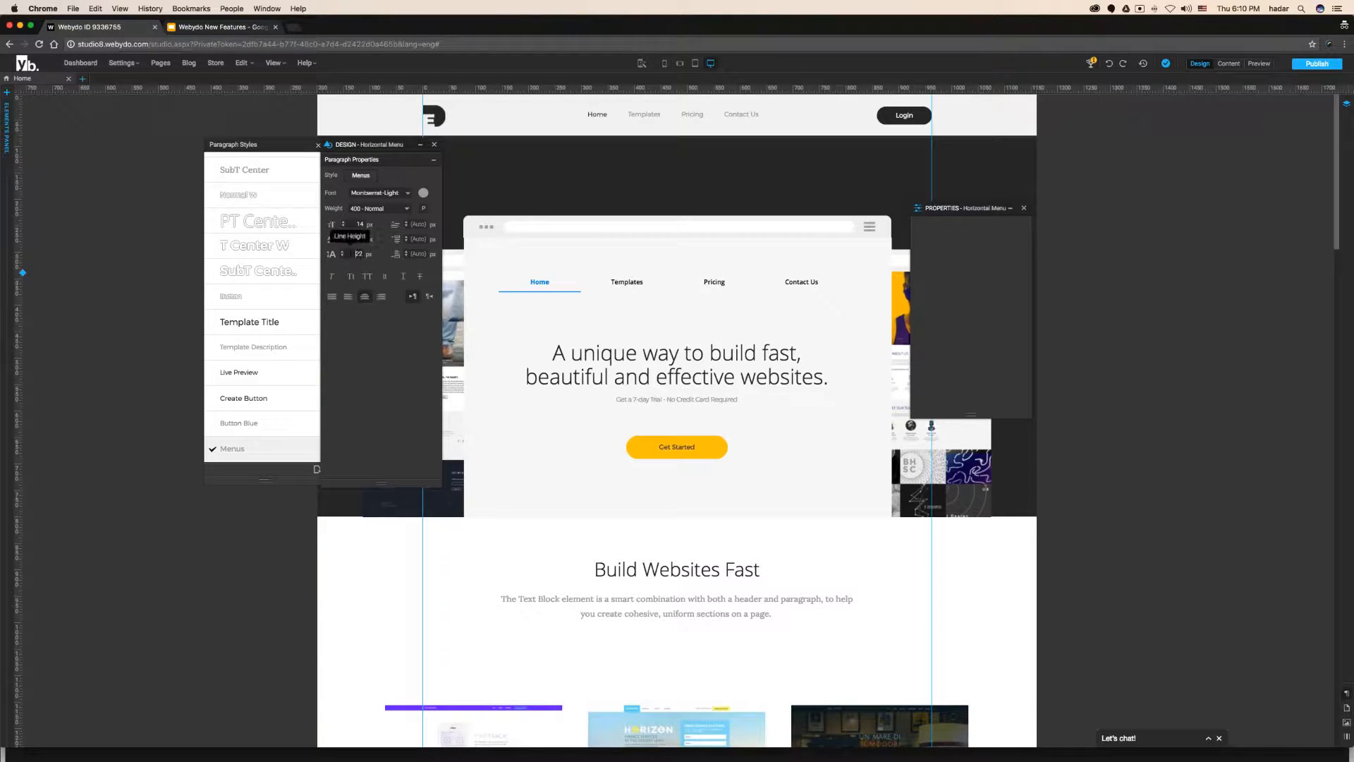
# Show the horizontal menu's font style settings in an enlarged Properties panel, closing the Design and Paragraph Styles panels.
pyautogui.click(686, 283)
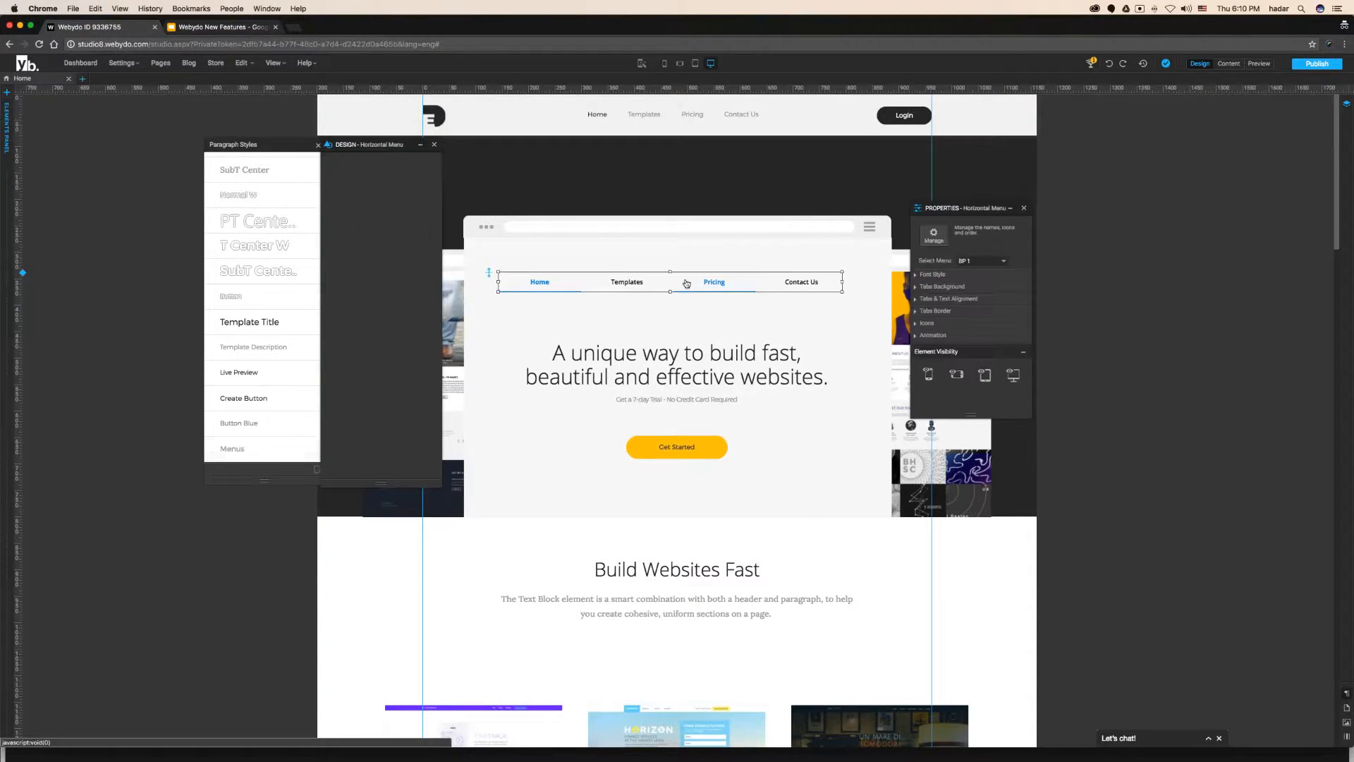
pyautogui.click(916, 275)
pyautogui.click(434, 144)
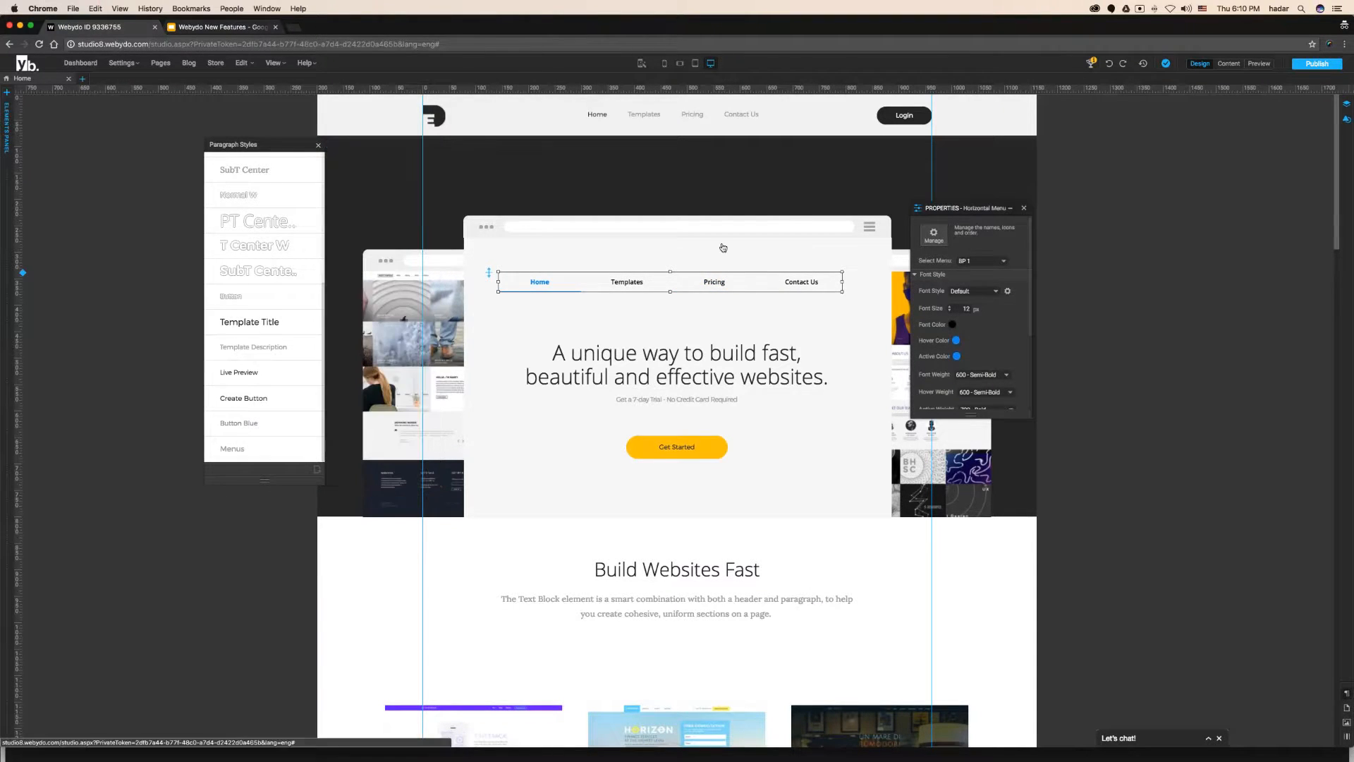
pyautogui.click(323, 145)
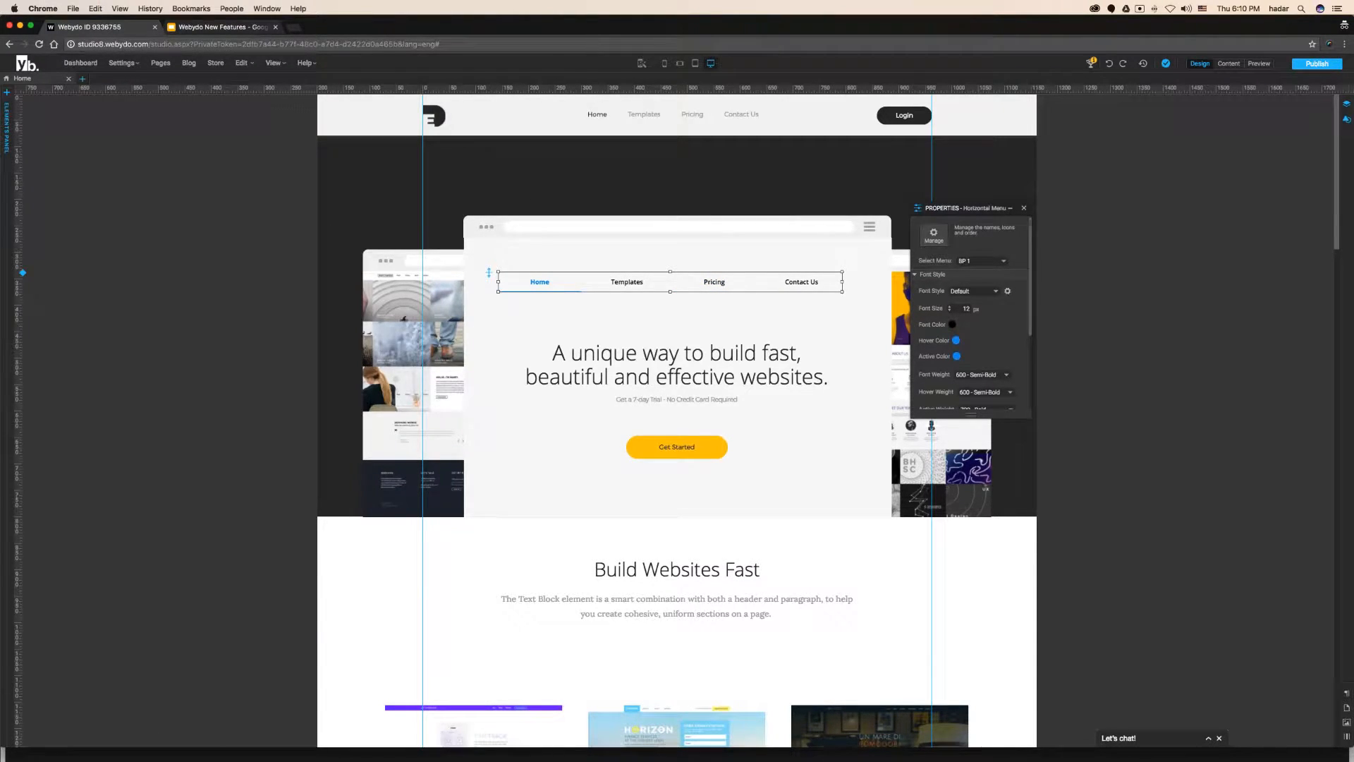
pyautogui.moveTo(980, 415); pyautogui.dragTo(990, 647)
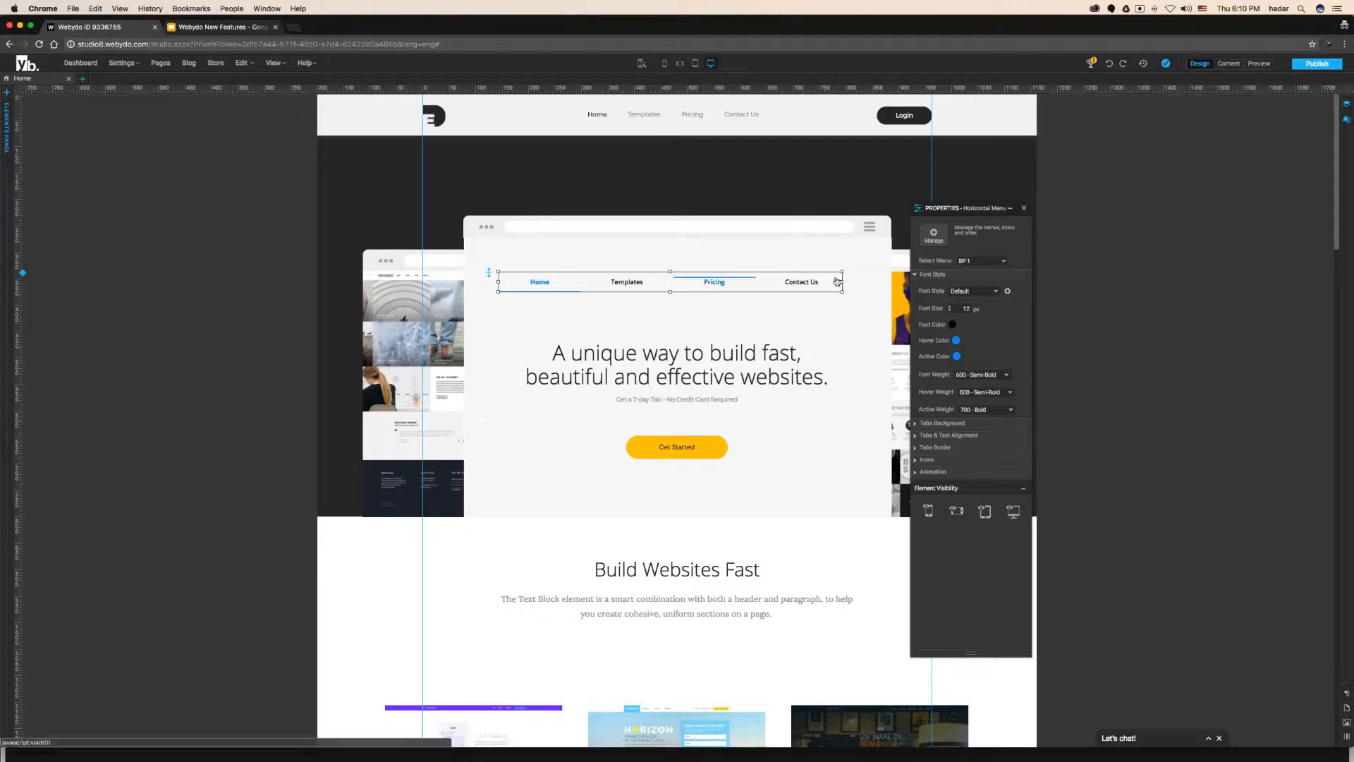
# Apply the Menus font style to the horizontal menu and set its font size to 14 px.
pyautogui.click(980, 291)
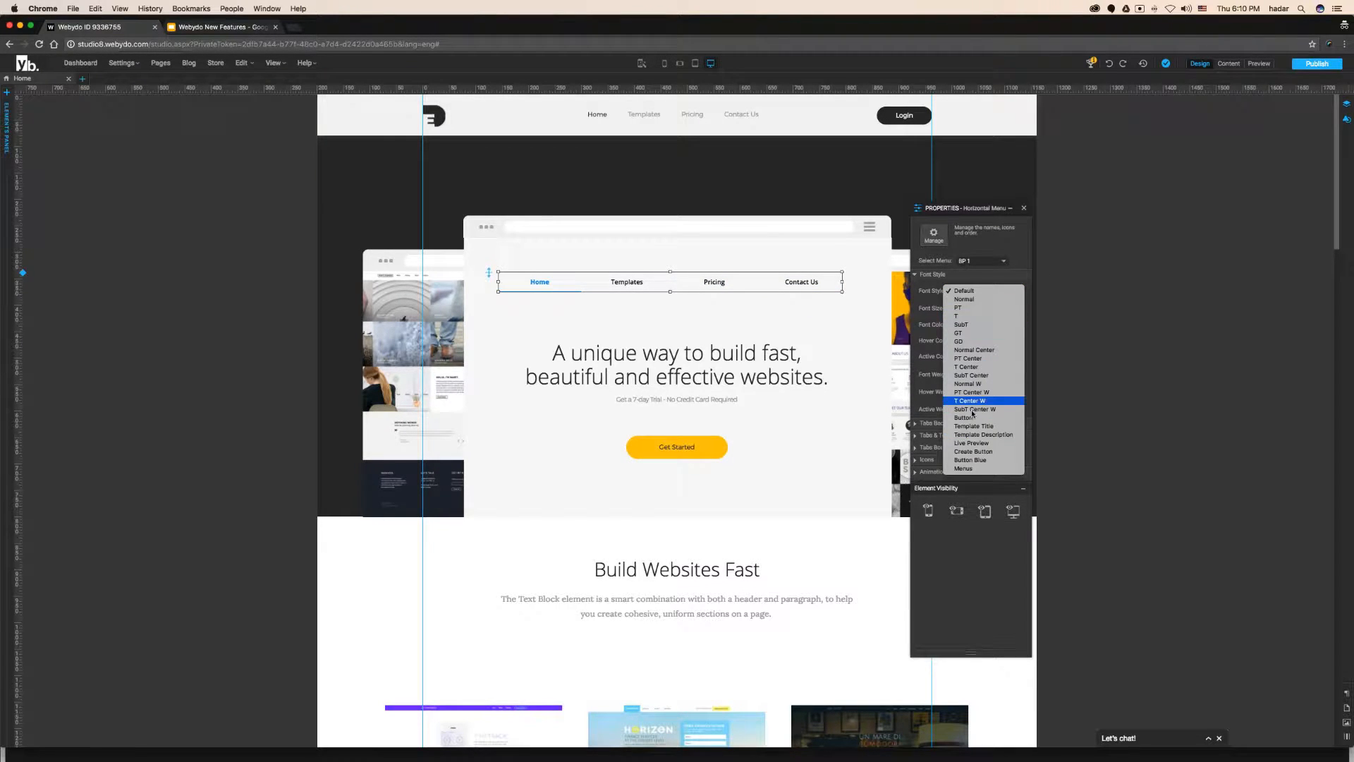
pyautogui.click(967, 487)
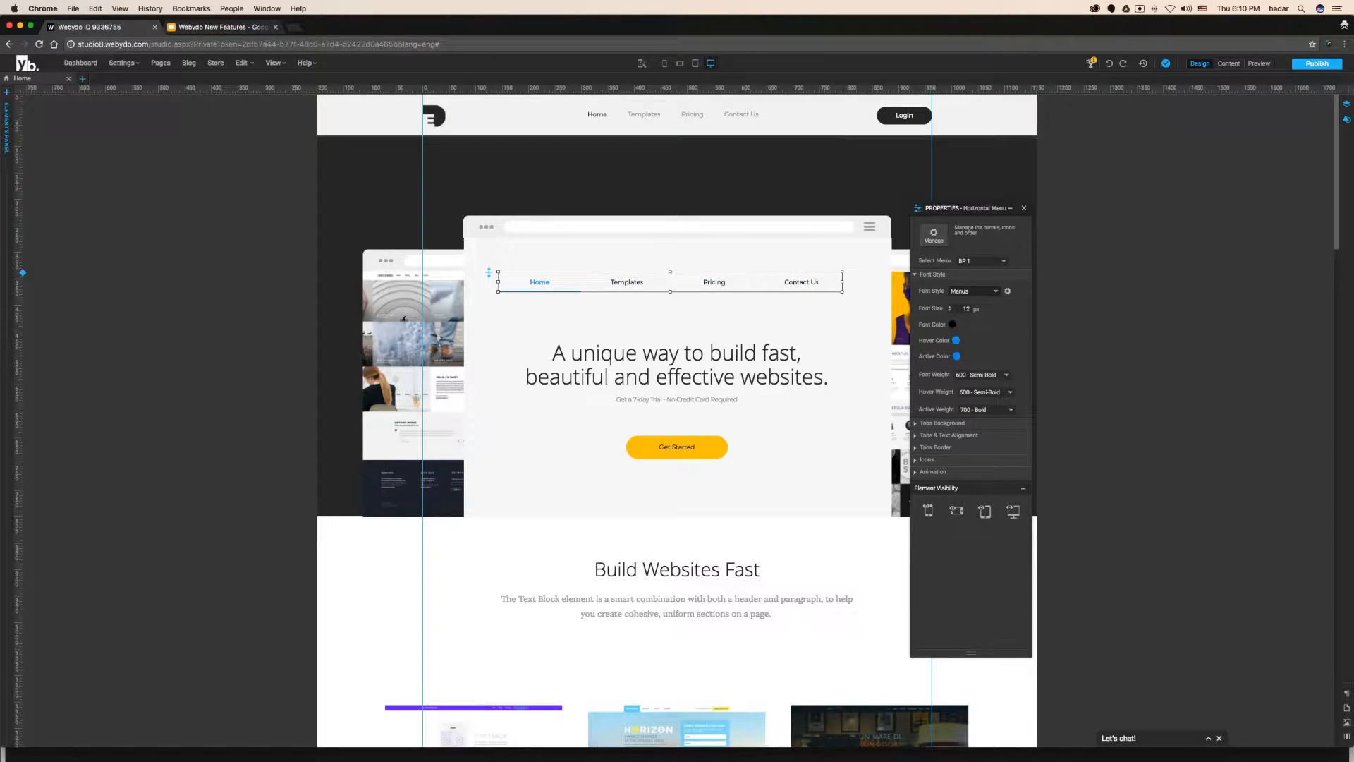
pyautogui.doubleClick(966, 308)
pyautogui.press('Return')
pyautogui.doubleClick(966, 308)
pyautogui.write('16')
pyautogui.press('Return')
pyautogui.press('Return')
# Set the menu's font color to the saved grey swatch and its hover color to dark grey 313132.
pyautogui.click(953, 324)
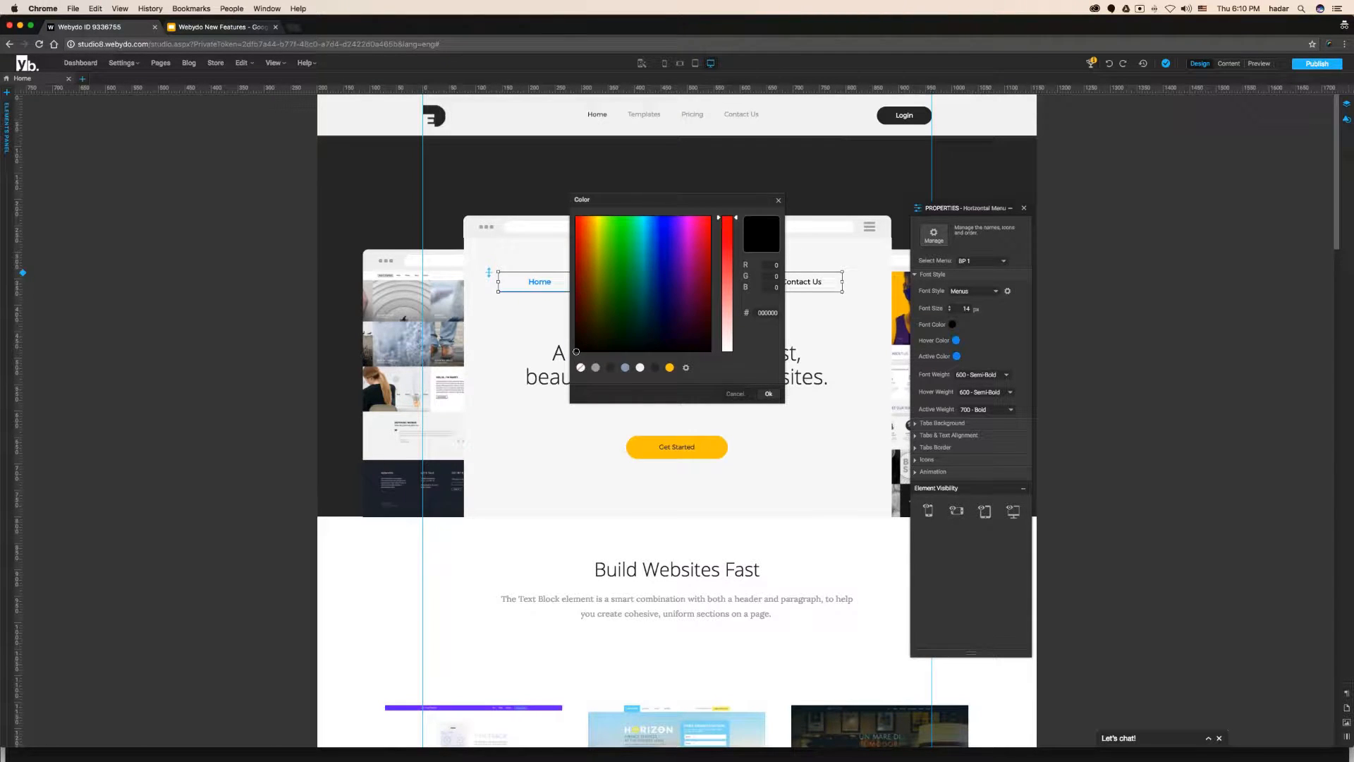
pyautogui.click(595, 368)
pyautogui.click(768, 394)
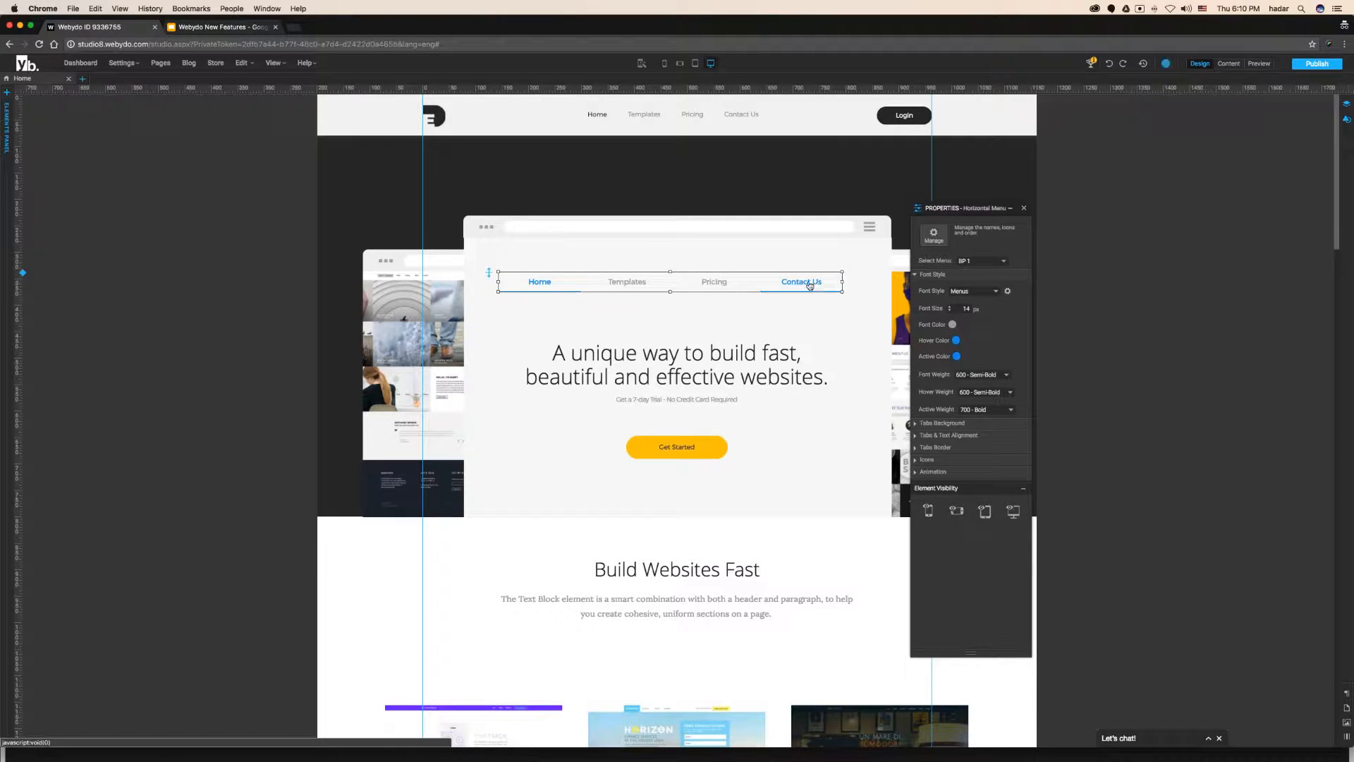
pyautogui.click(957, 340)
pyautogui.click(611, 367)
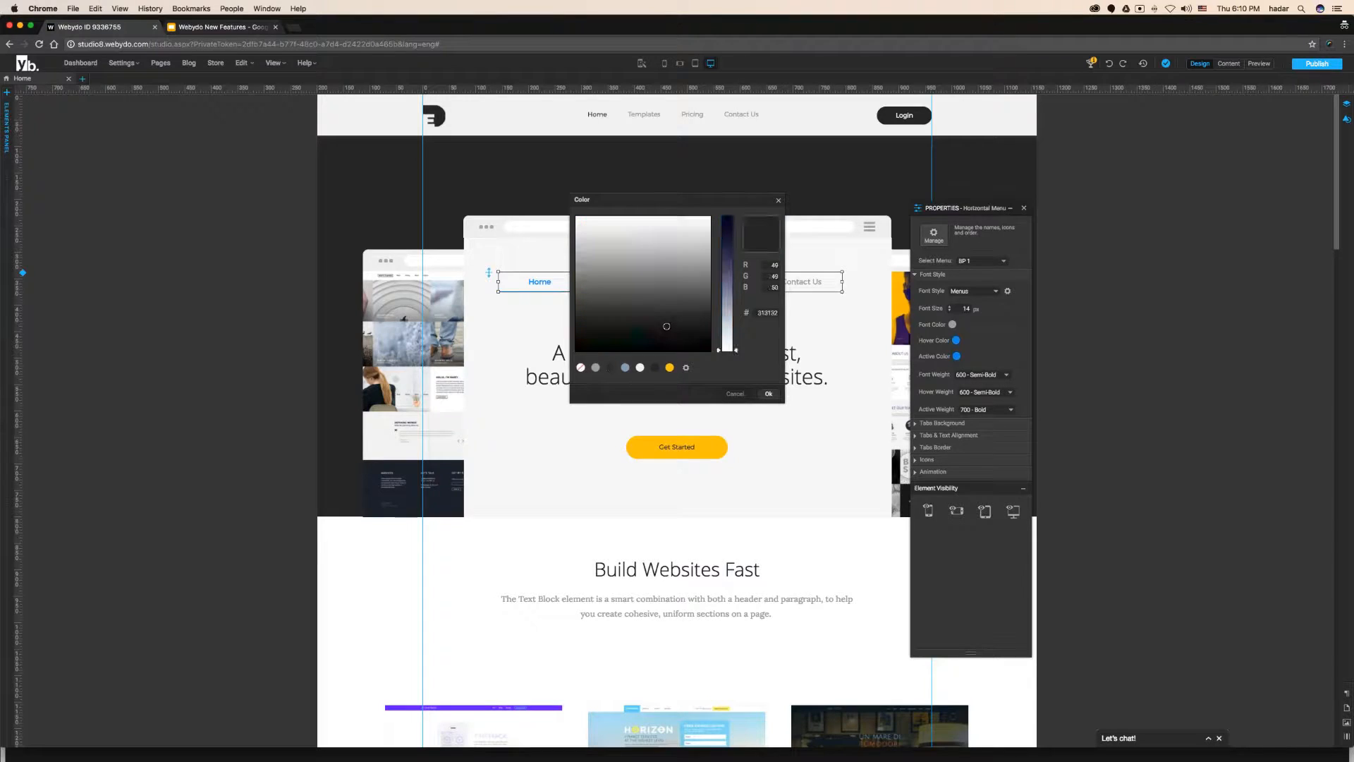
pyautogui.click(767, 394)
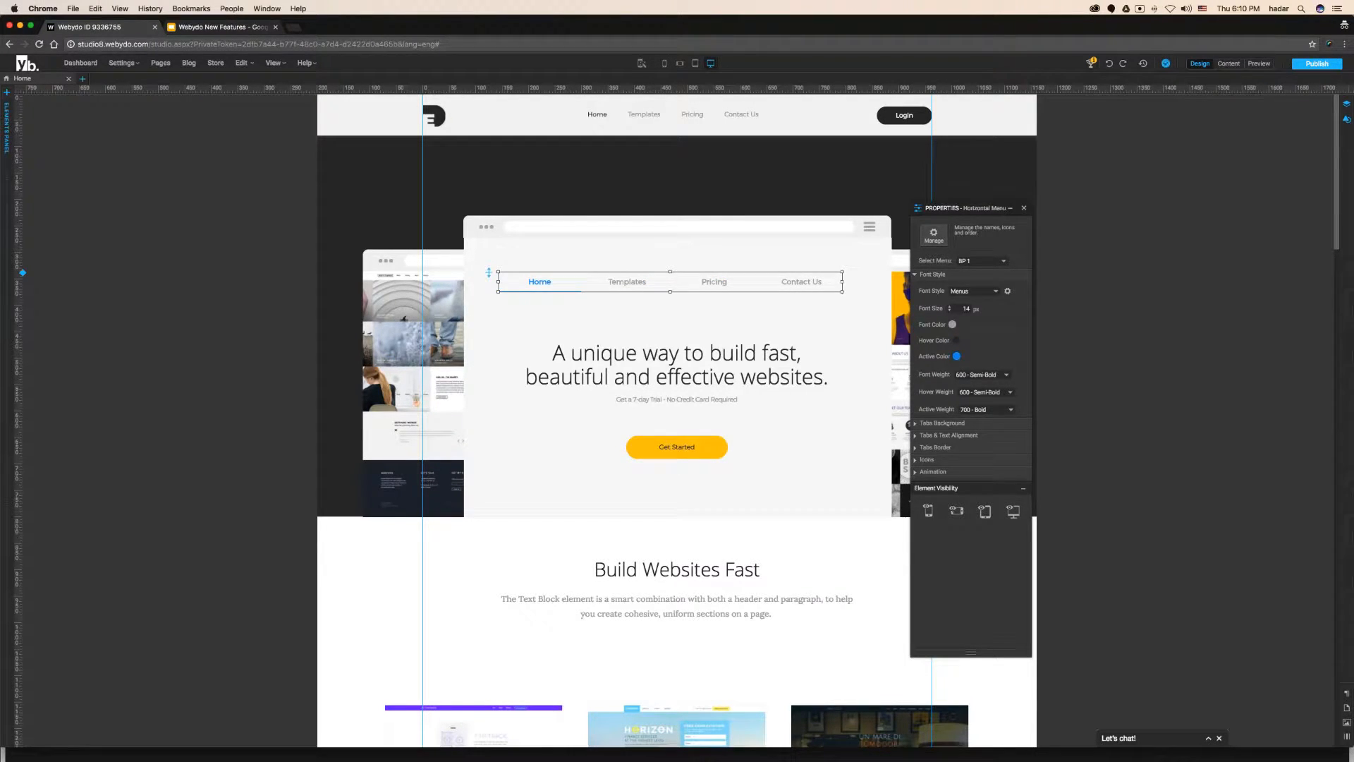
# Set the horizontal menu's active color to the same saved dark grey swatch as its hover color.
pyautogui.click(257, 321)
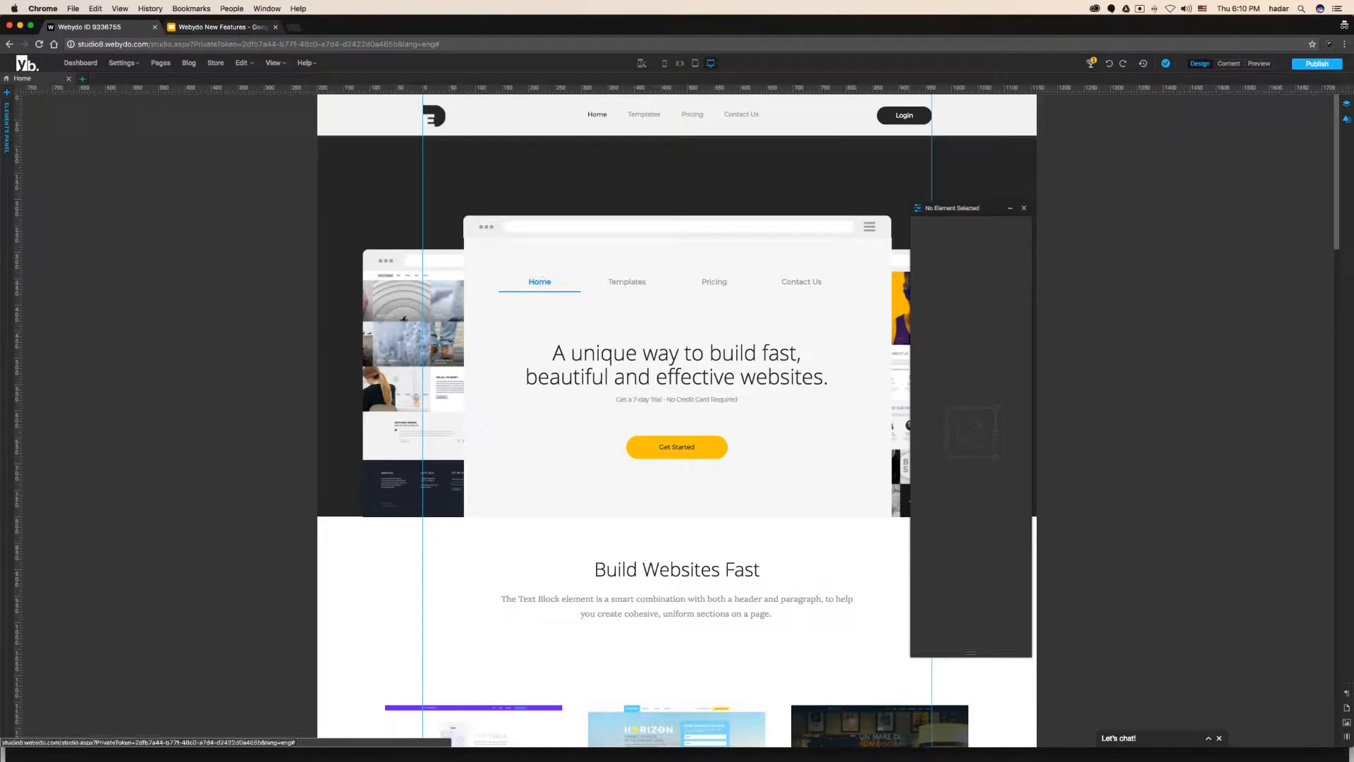
pyautogui.click(657, 285)
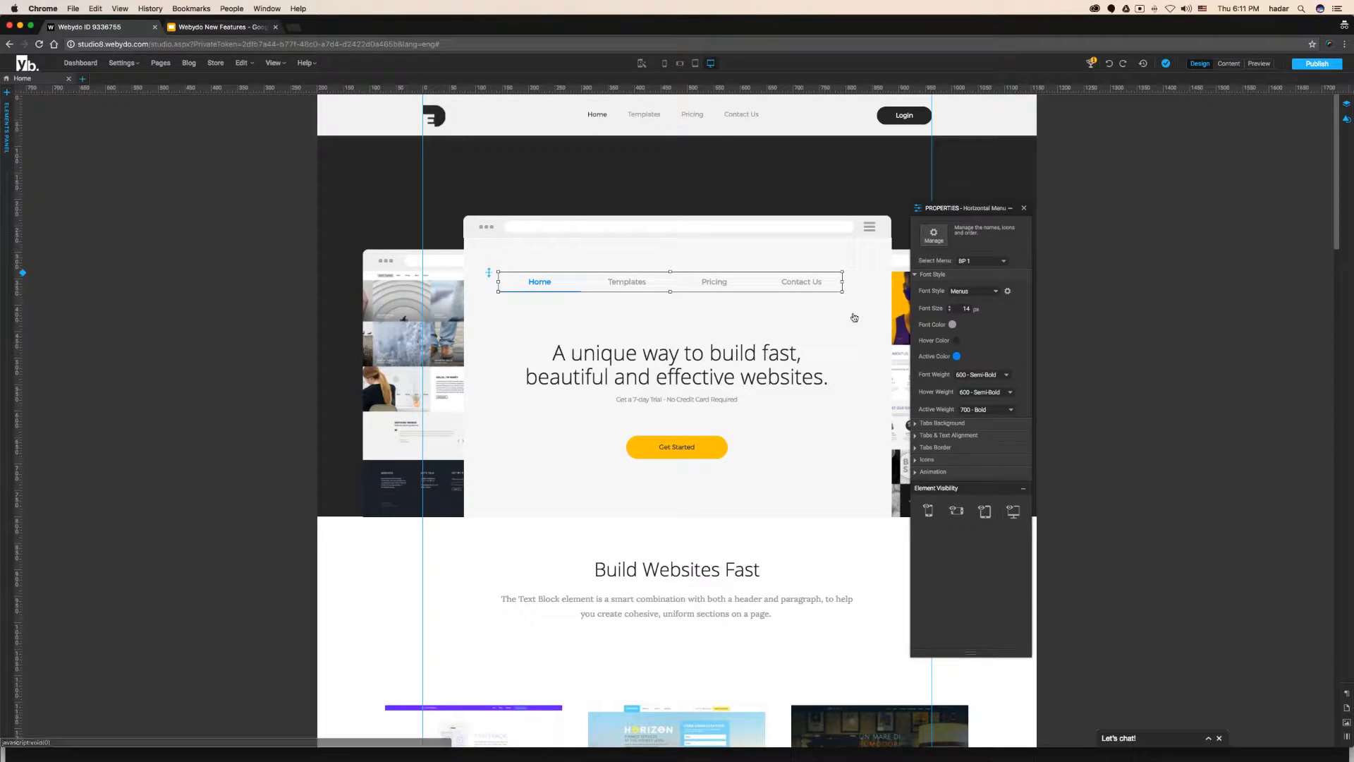
pyautogui.click(956, 356)
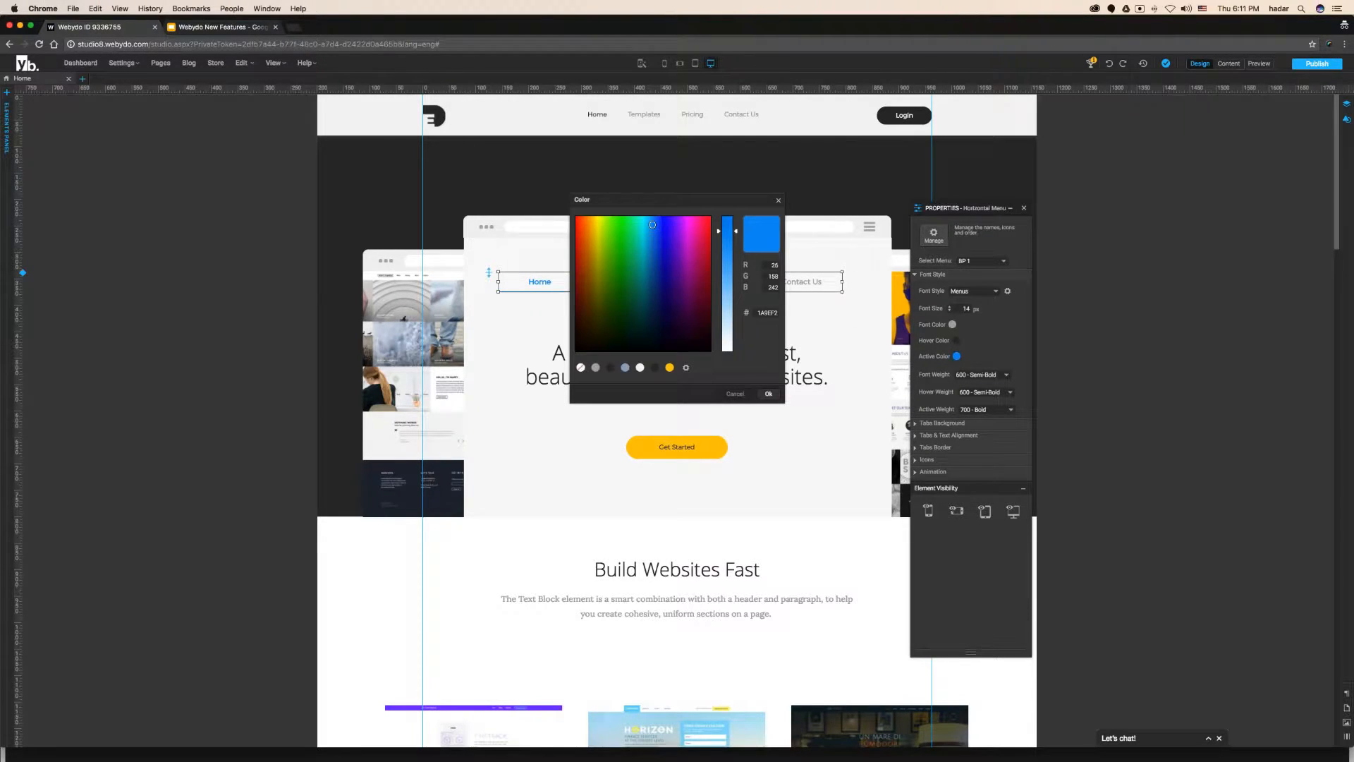
pyautogui.click(611, 368)
pyautogui.click(805, 396)
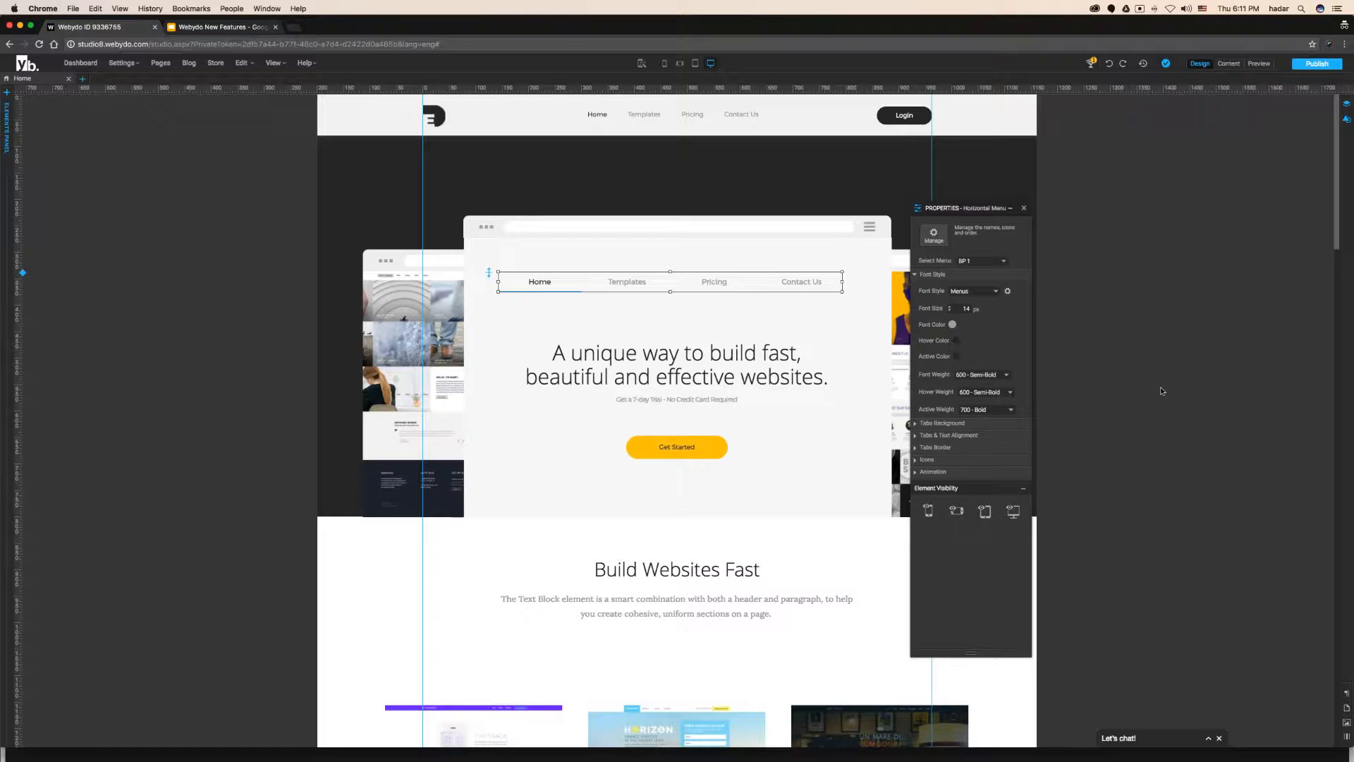
# Try the 700 - Bold font weight on the menu text, and settle on 300 - Light.
pyautogui.click(981, 375)
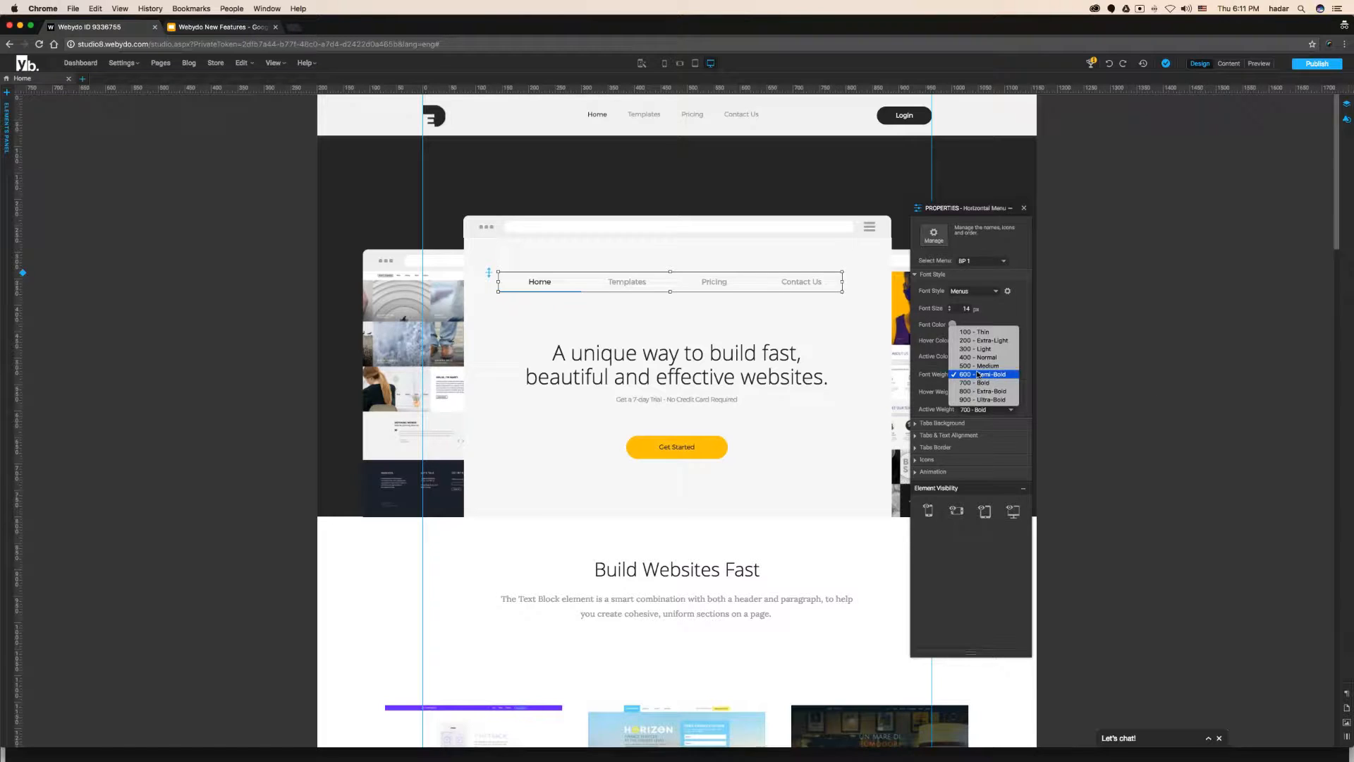
pyautogui.click(980, 385)
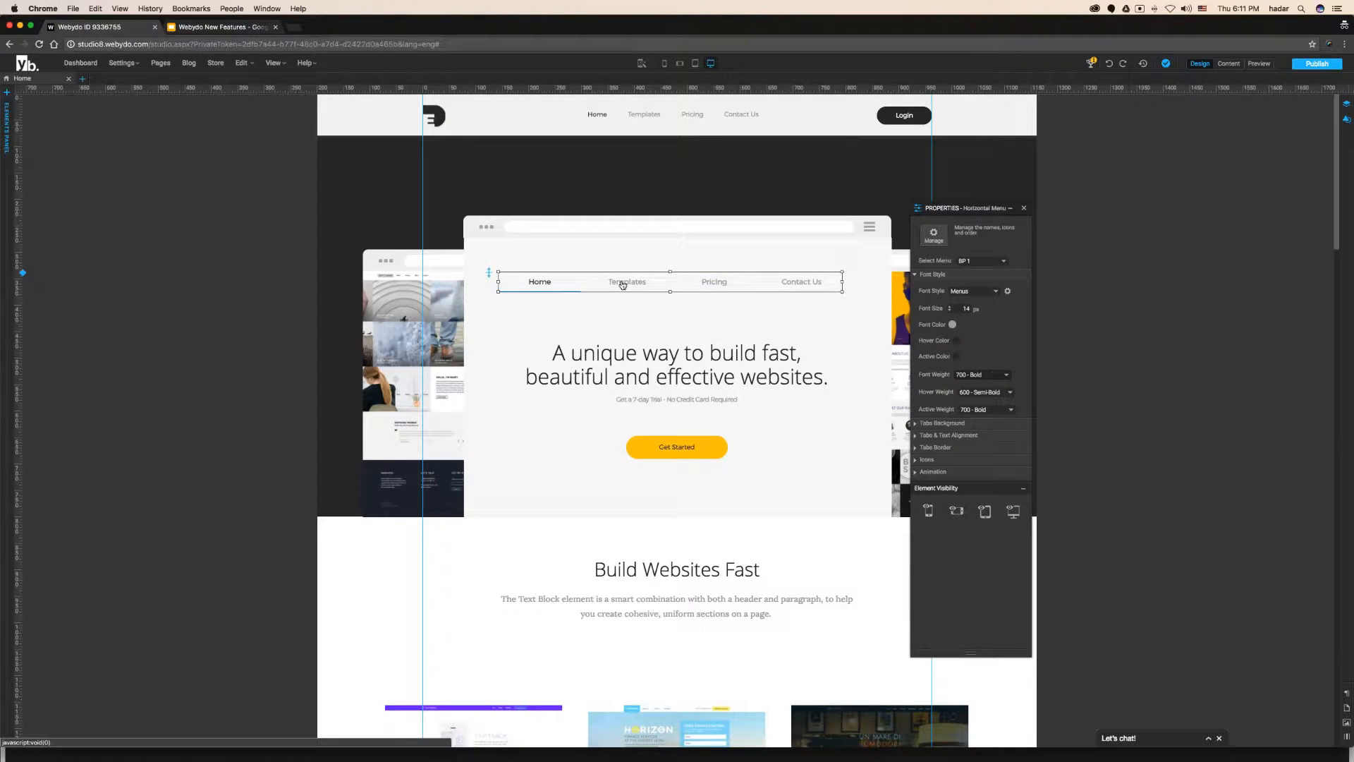
pyautogui.click(991, 374)
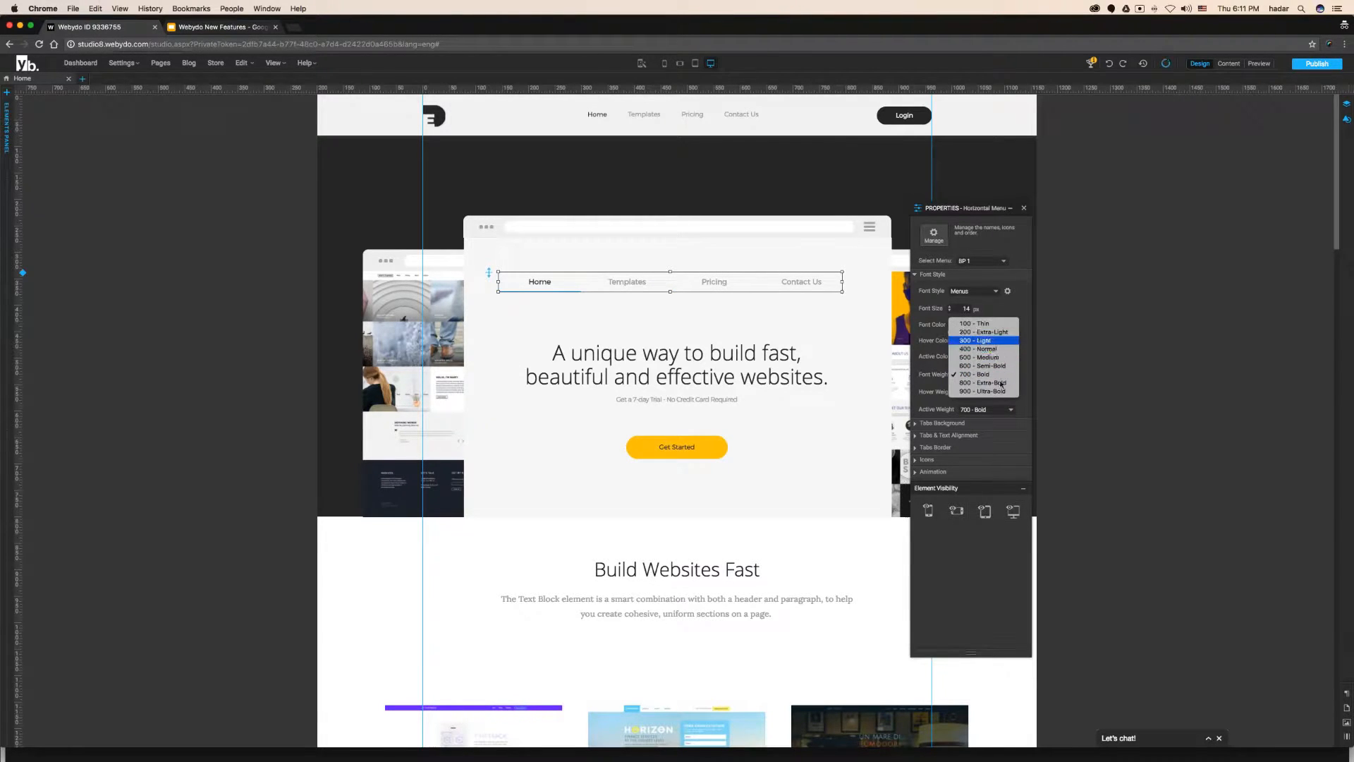
pyautogui.click(987, 341)
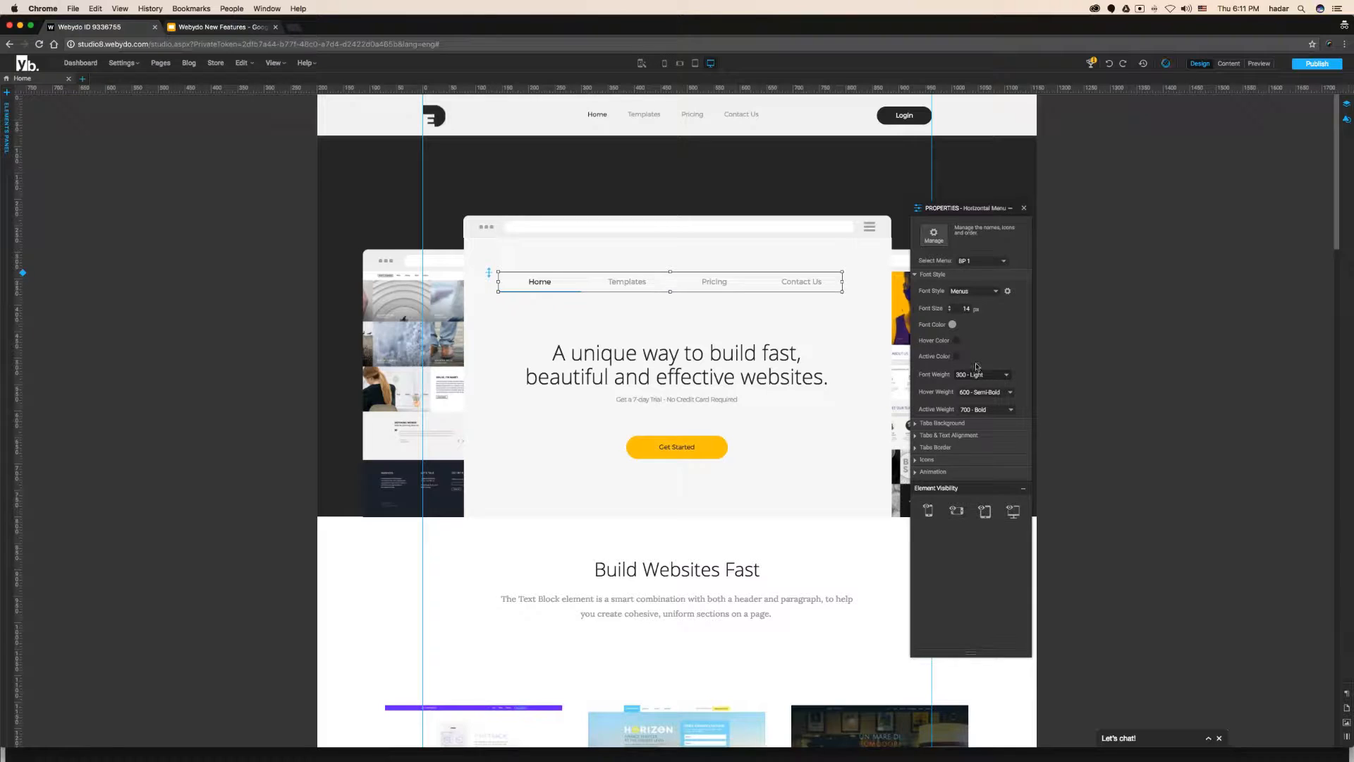
# Try the Extra-Bold and Ultra-Bold hover weights on the menu, and settle on 700 - Bold.
pyautogui.click(1001, 391)
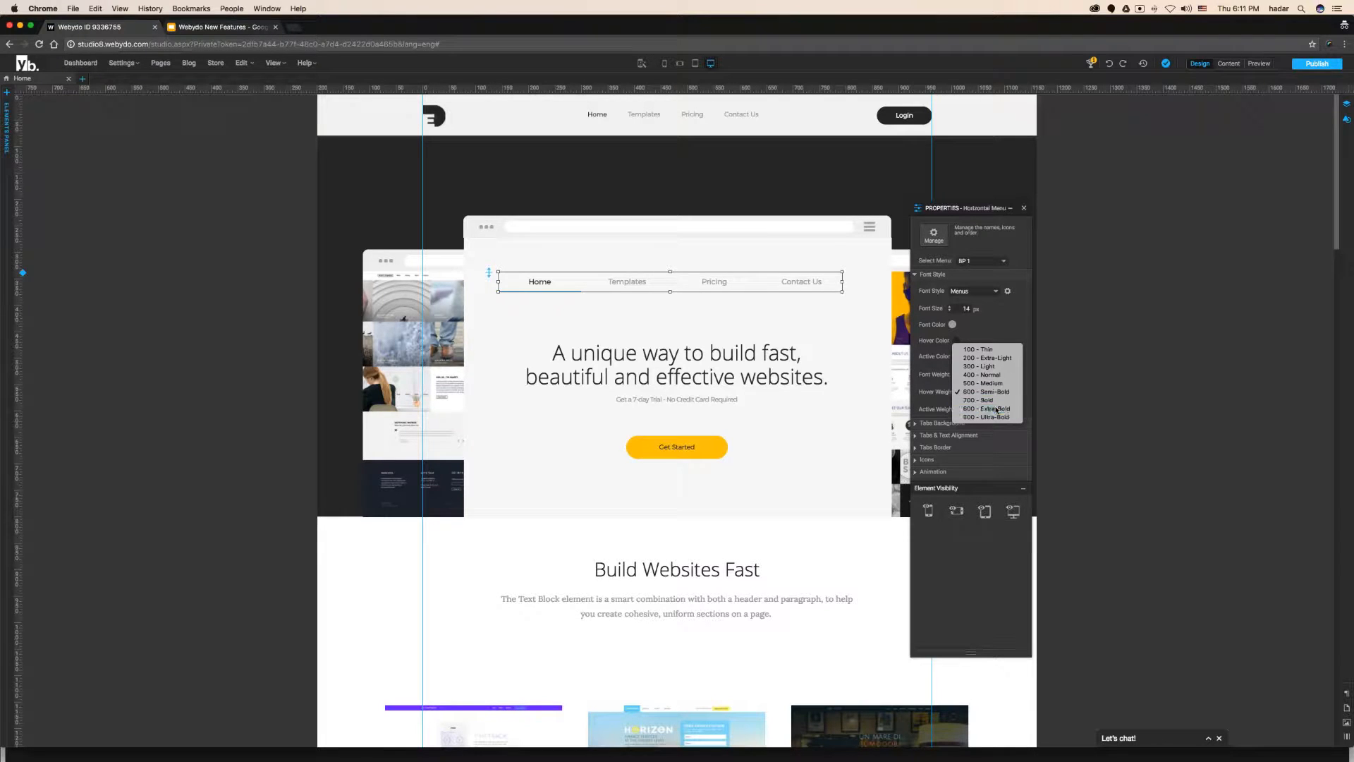
pyautogui.click(991, 408)
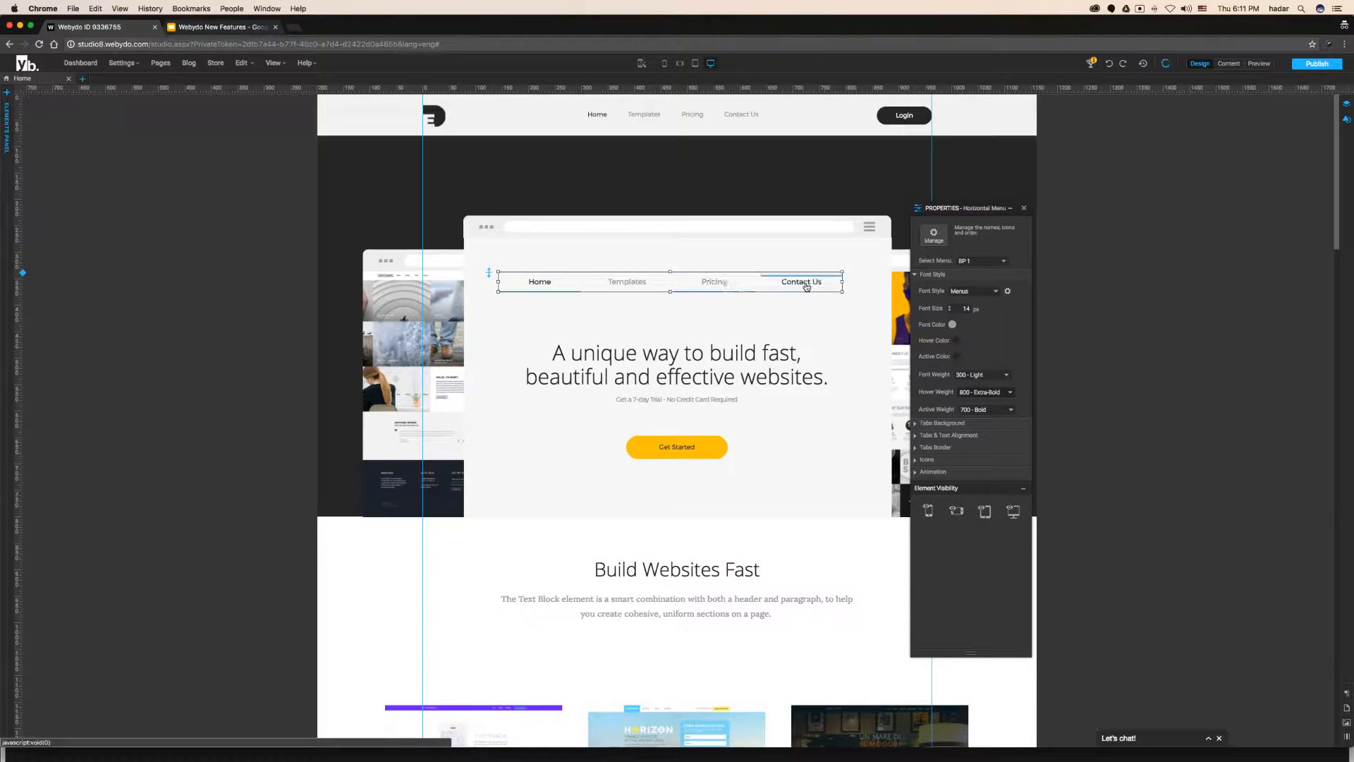
pyautogui.click(990, 394)
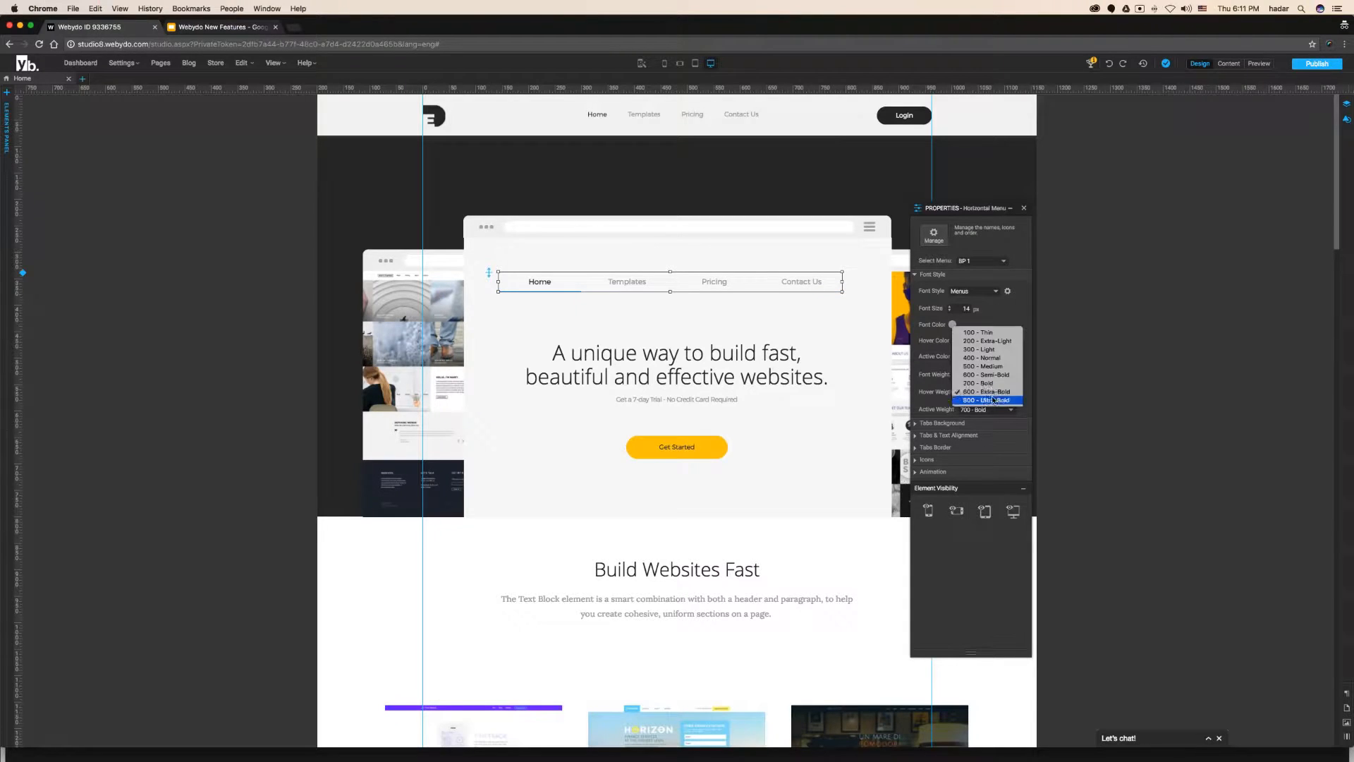
pyautogui.click(994, 404)
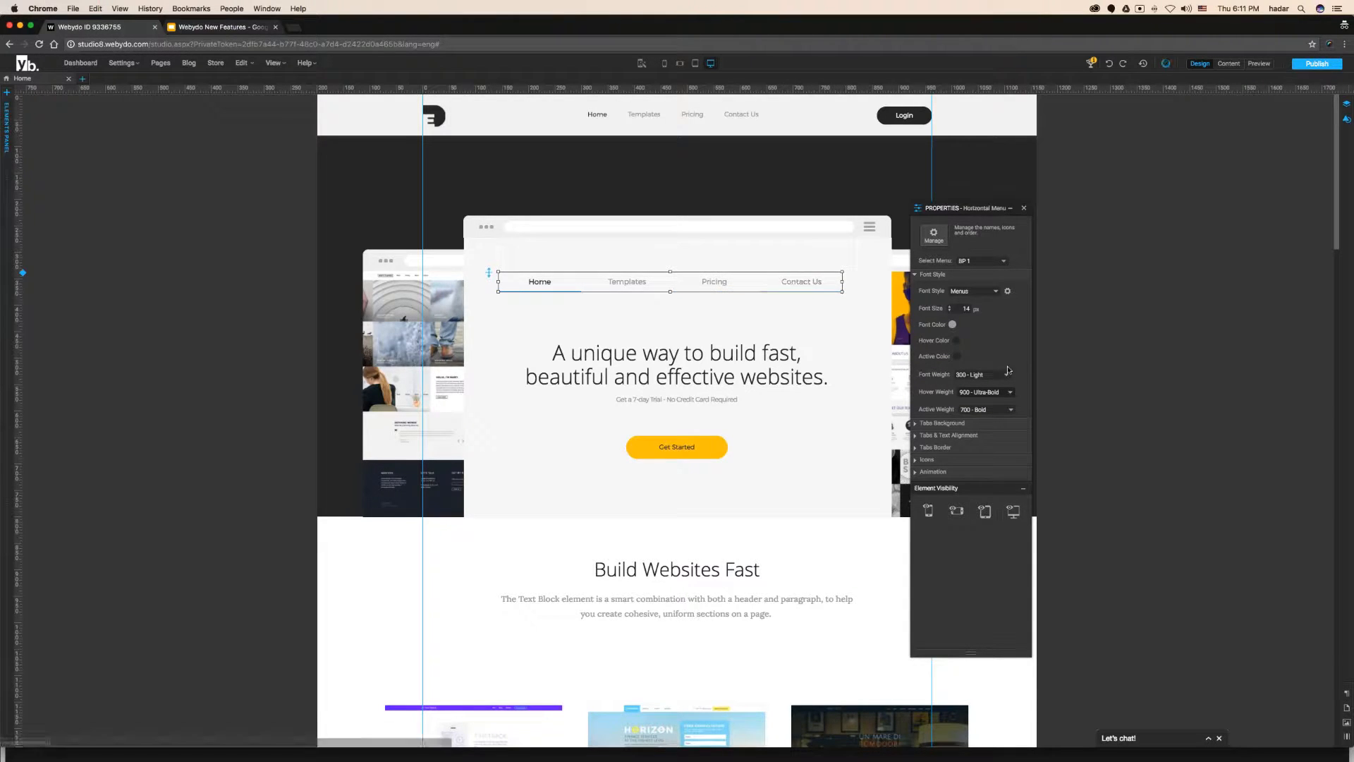
pyautogui.click(993, 393)
pyautogui.click(995, 375)
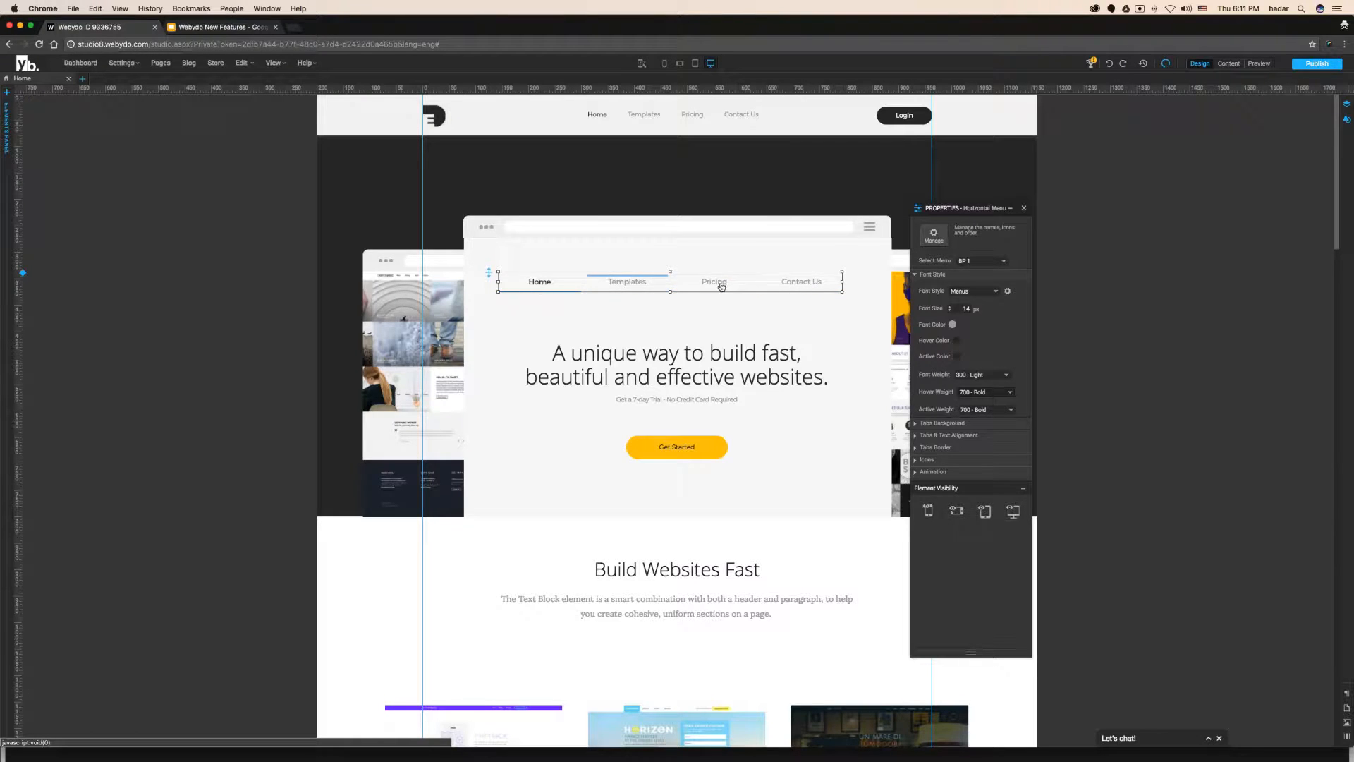
# Choose 700 - Bold as the horizontal menu's active weight and close the font style settings.
pyautogui.click(980, 409)
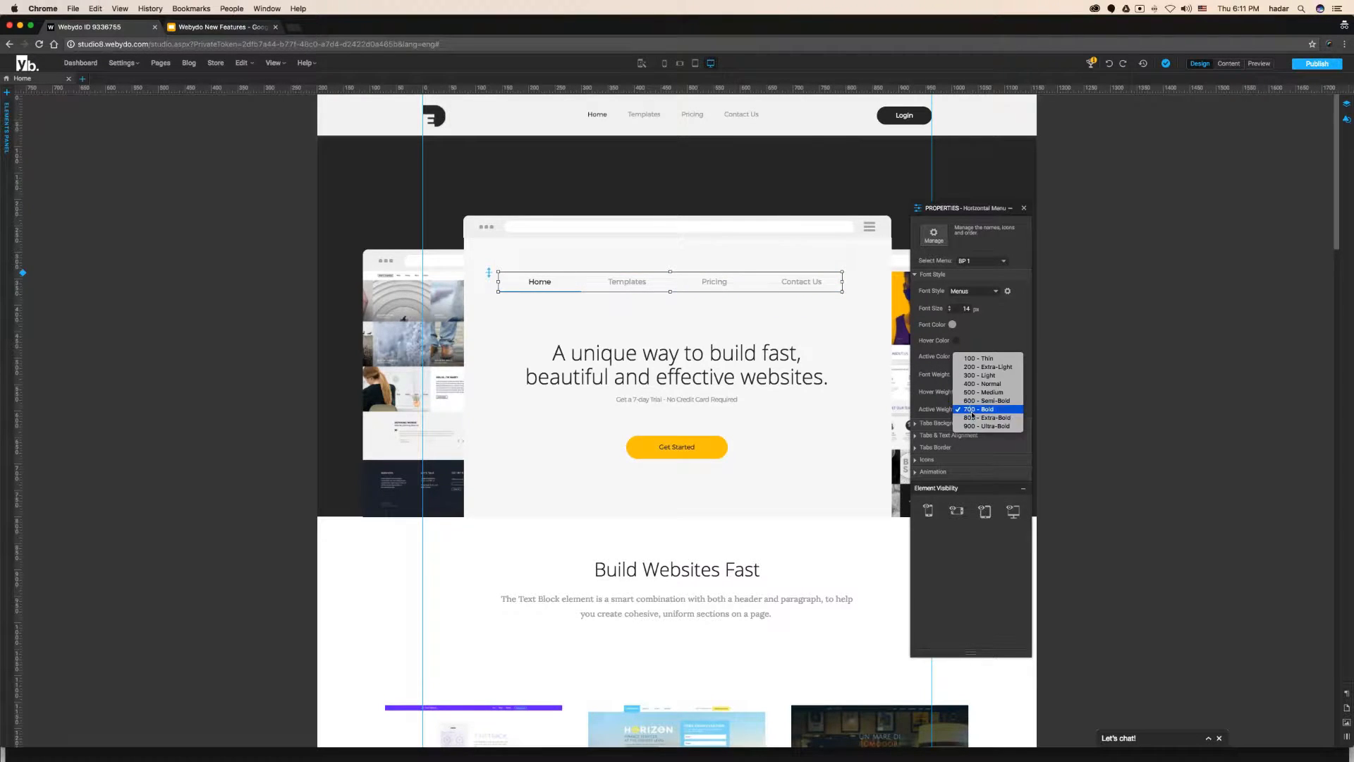
pyautogui.click(973, 409)
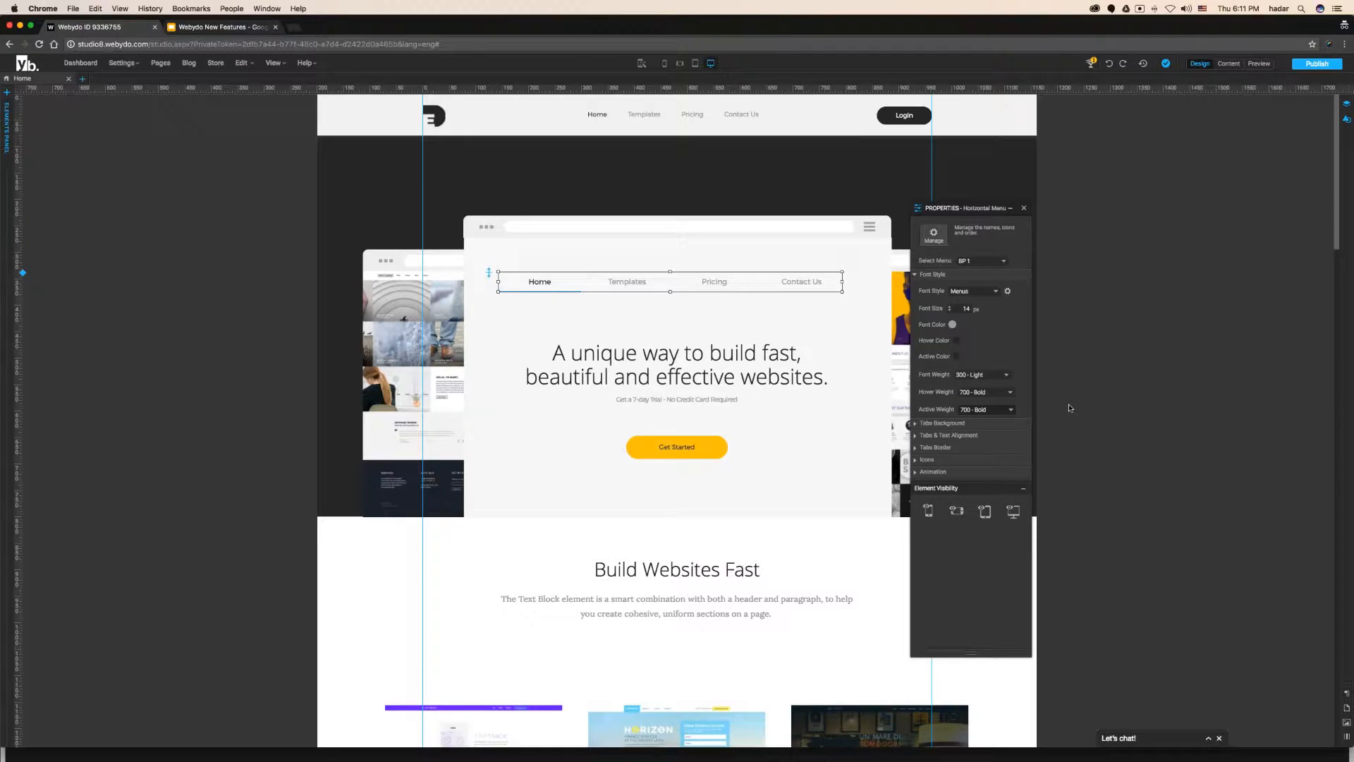
pyautogui.click(917, 274)
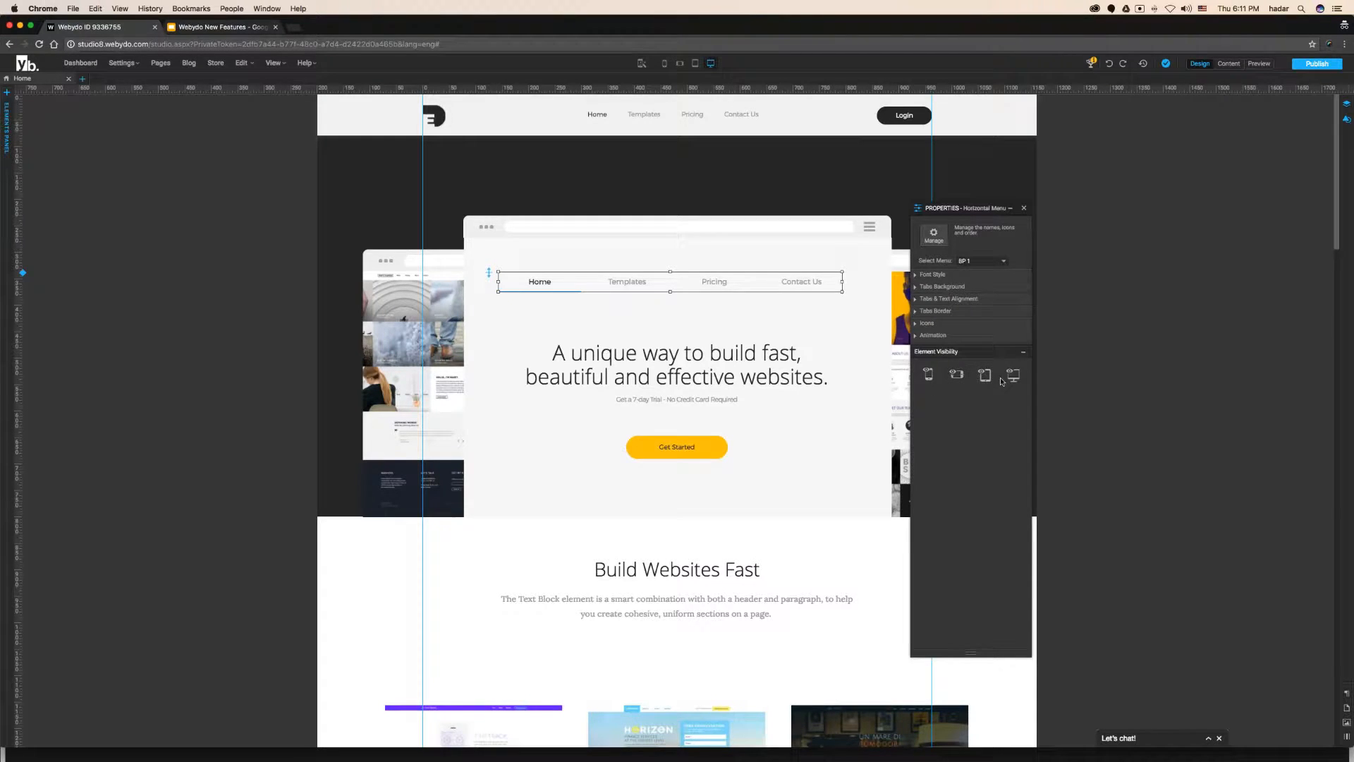
# Set the normal background color of the horizontal menu's tabs to the saved yellow swatch.
pyautogui.click(917, 286)
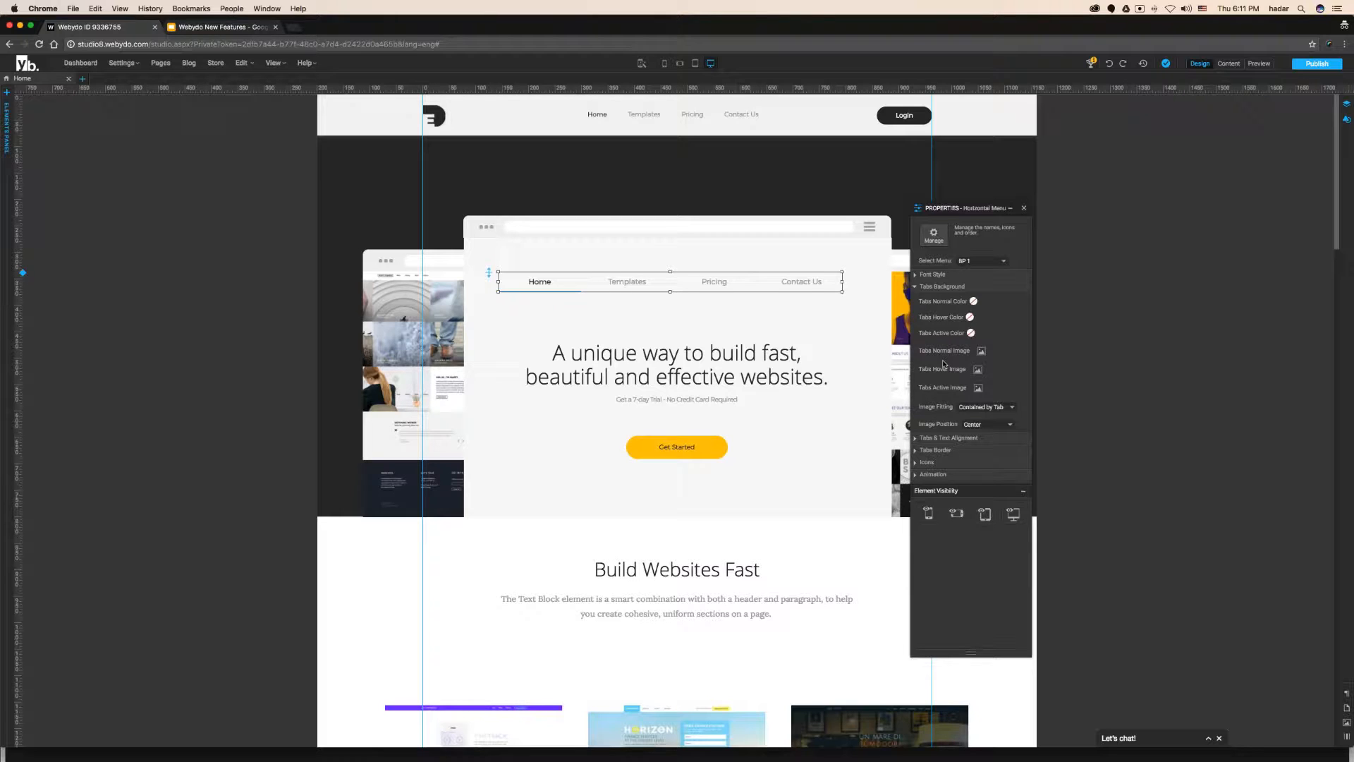
pyautogui.click(973, 302)
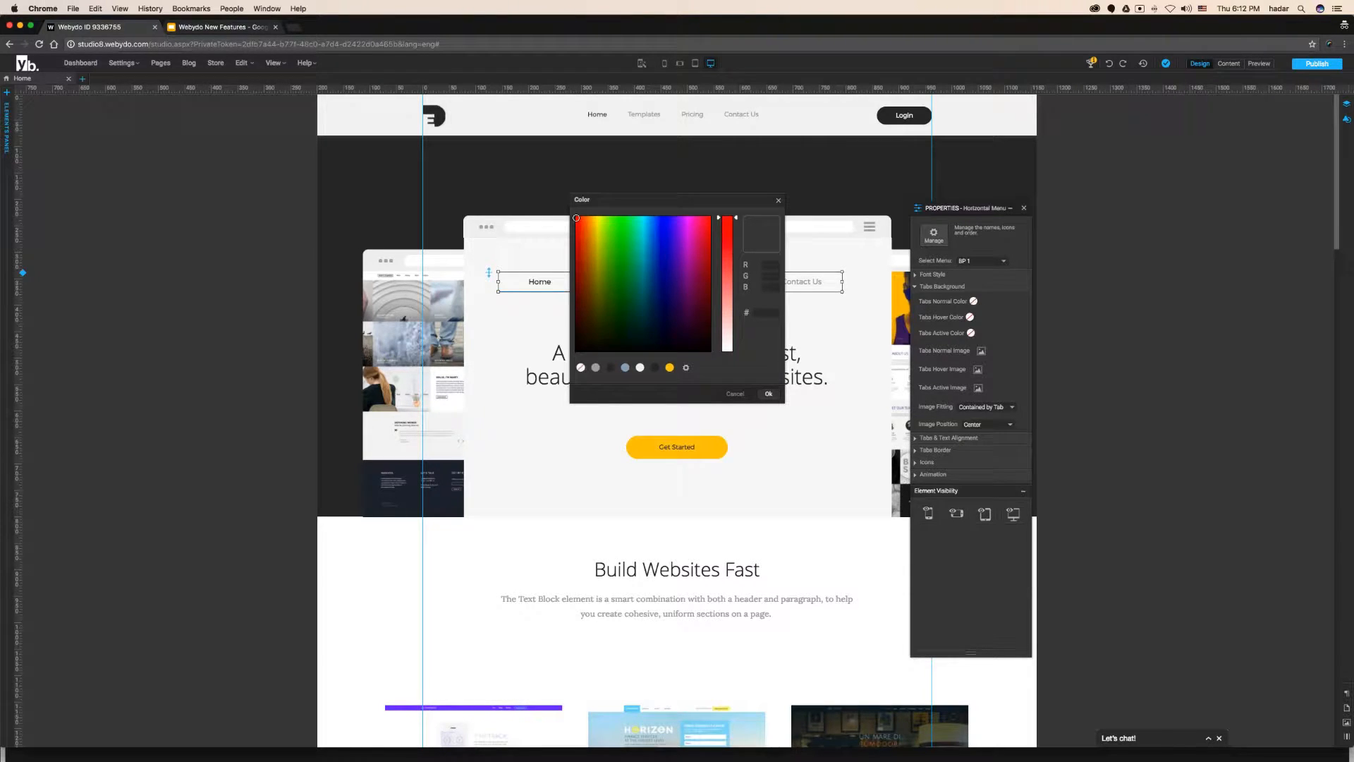
pyautogui.click(669, 367)
pyautogui.click(768, 393)
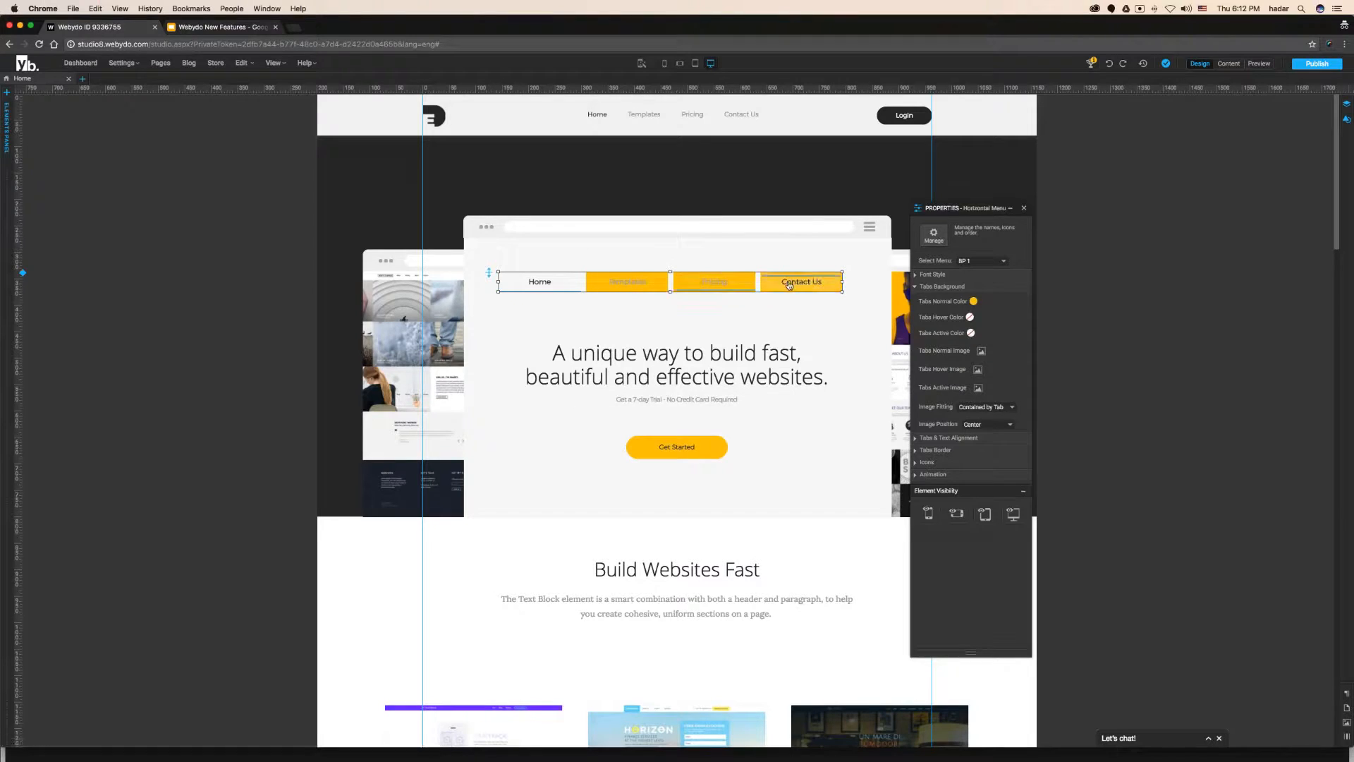
# Set the tabs' hover background color to the saved blue-grey swatch 9BAEC8.
pyautogui.click(970, 318)
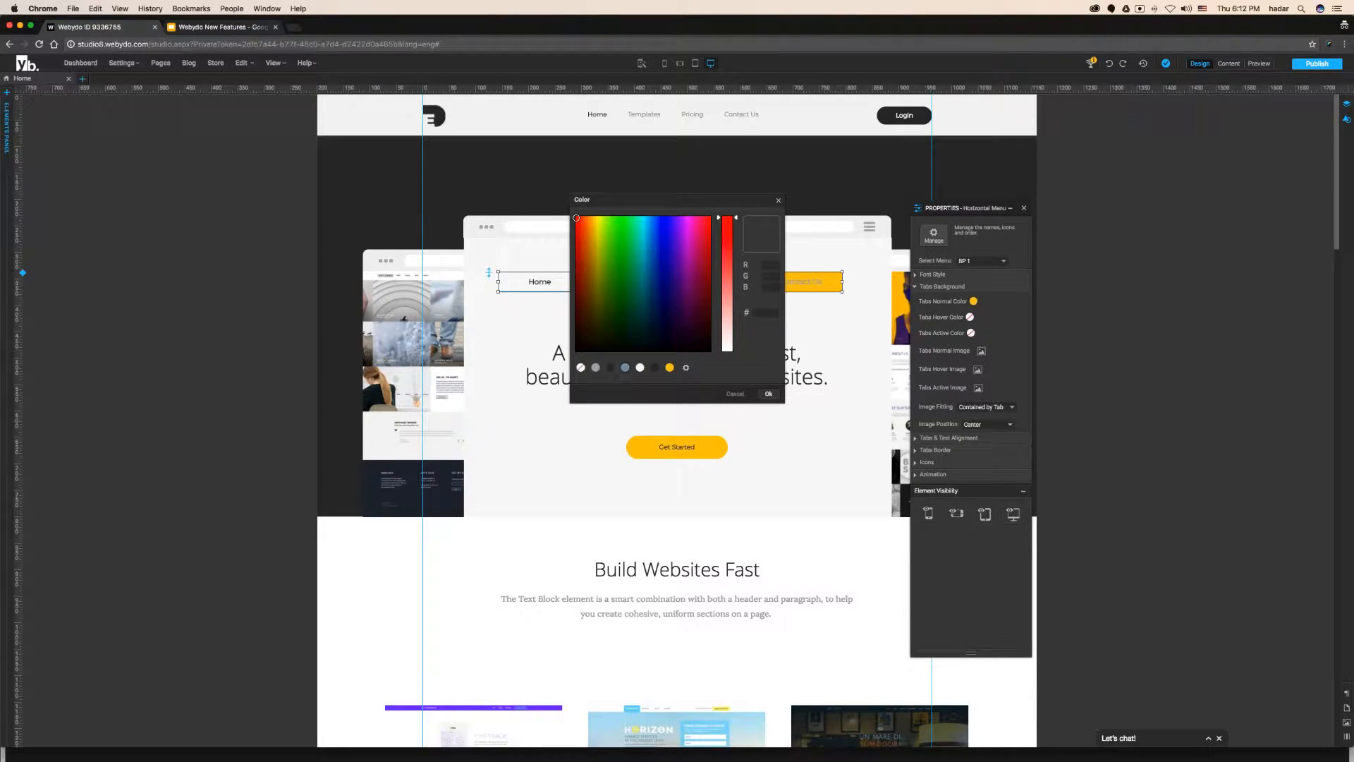
pyautogui.click(610, 367)
pyautogui.click(625, 368)
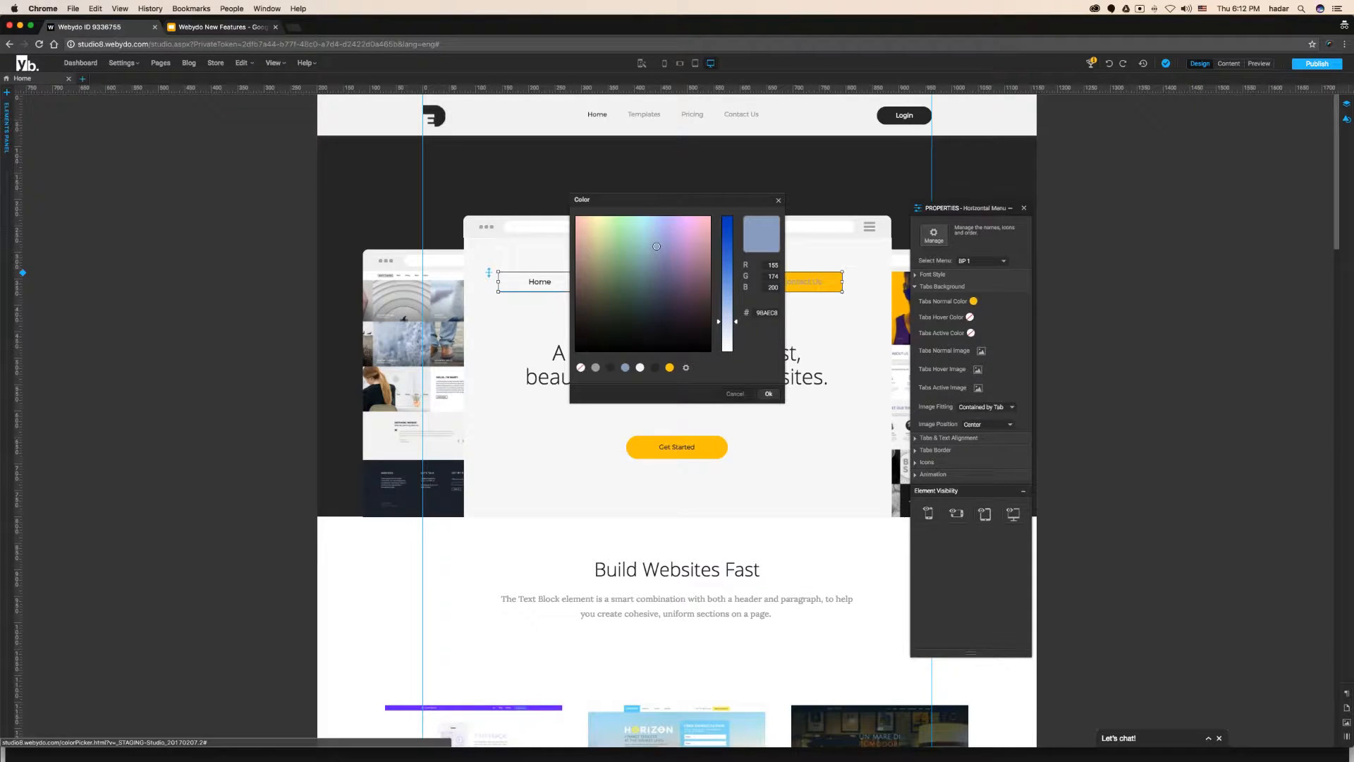
pyautogui.click(769, 393)
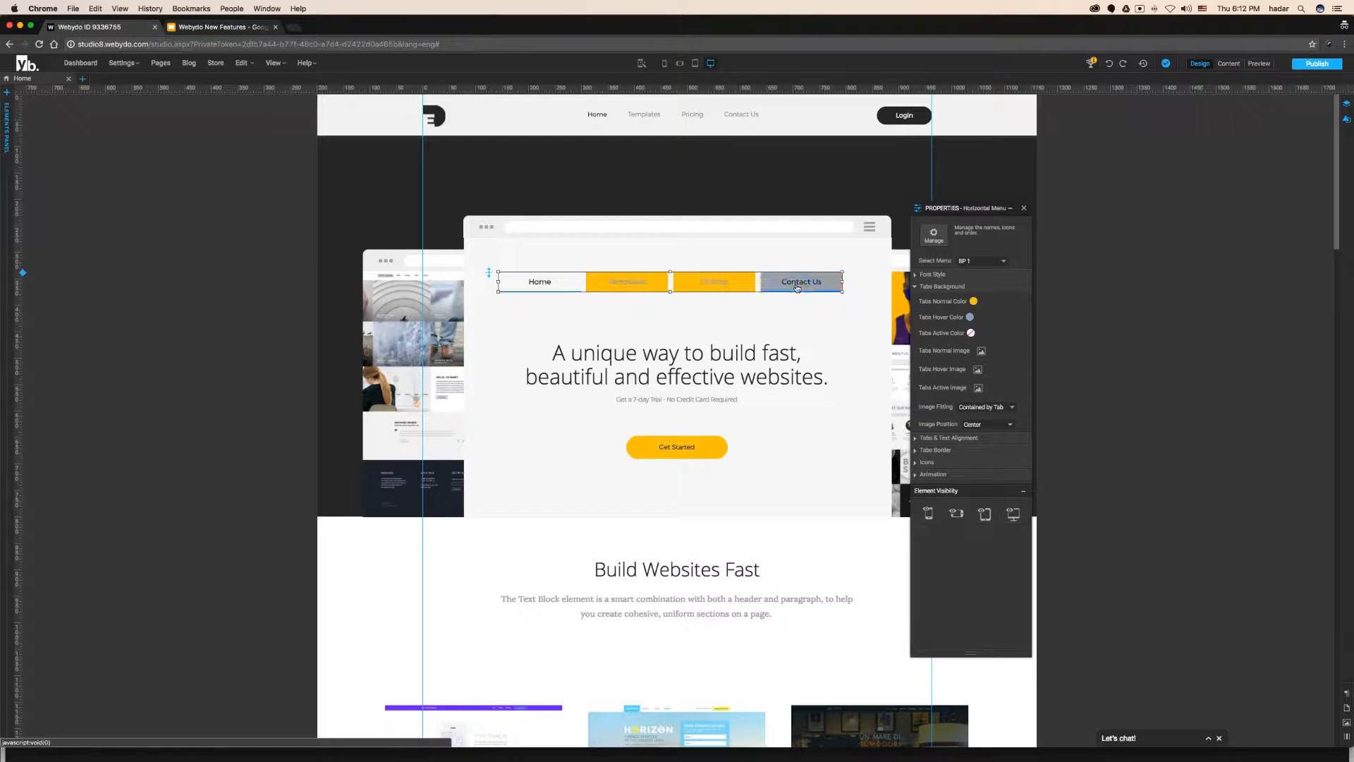
# Clear both the normal and the hover background colors of the menu tabs with the no-color swatch.
pyautogui.click(974, 302)
pyautogui.click(580, 367)
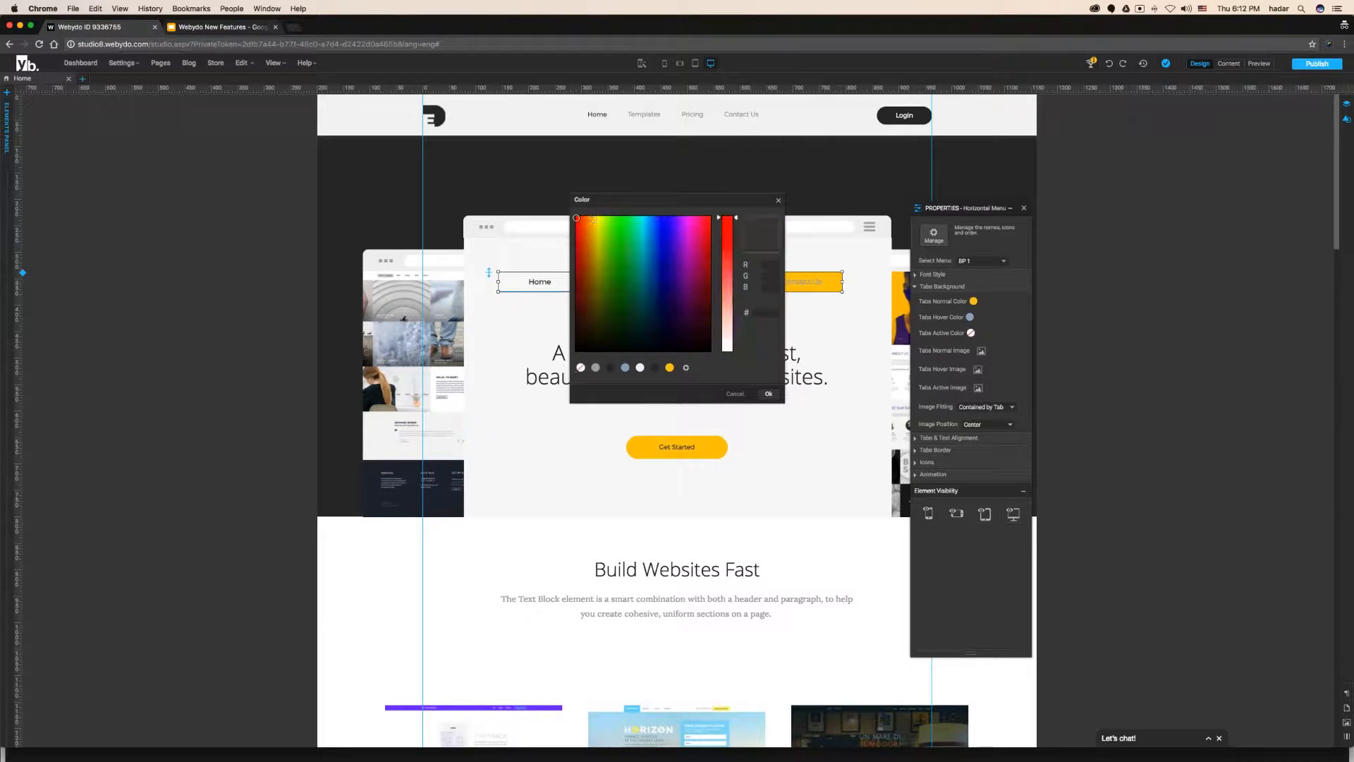
pyautogui.click(778, 395)
pyautogui.click(970, 317)
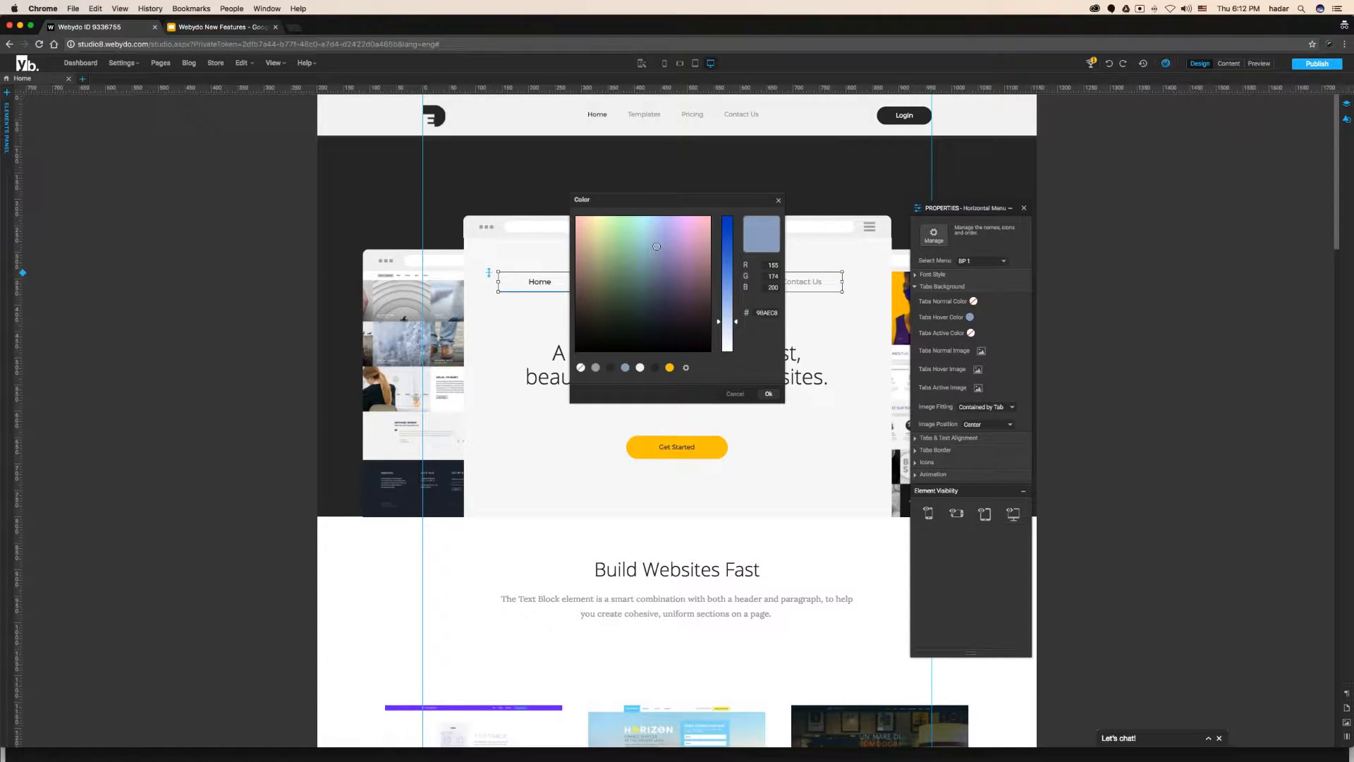
pyautogui.click(580, 367)
pyautogui.click(768, 393)
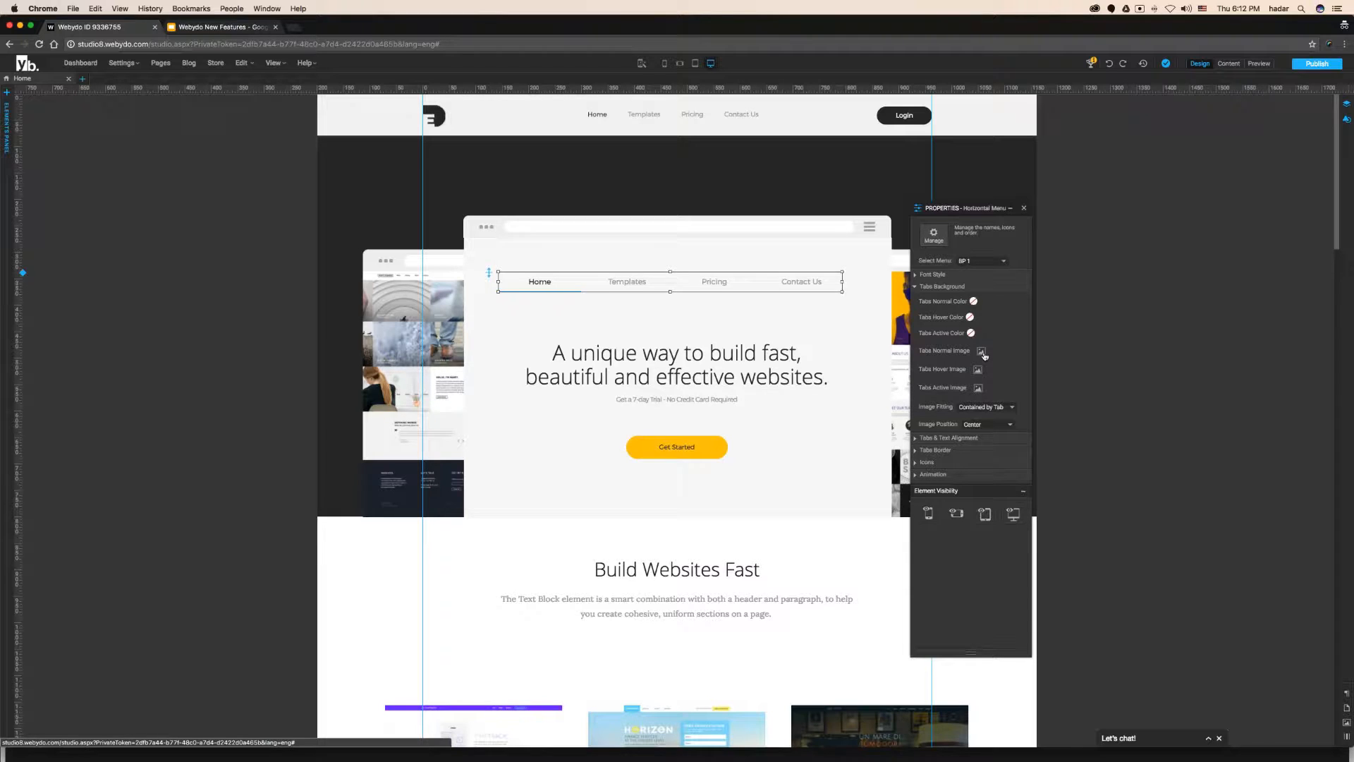
# Set the tabs' normal background color to the saved dark grey swatch 313132.
pyautogui.click(916, 287)
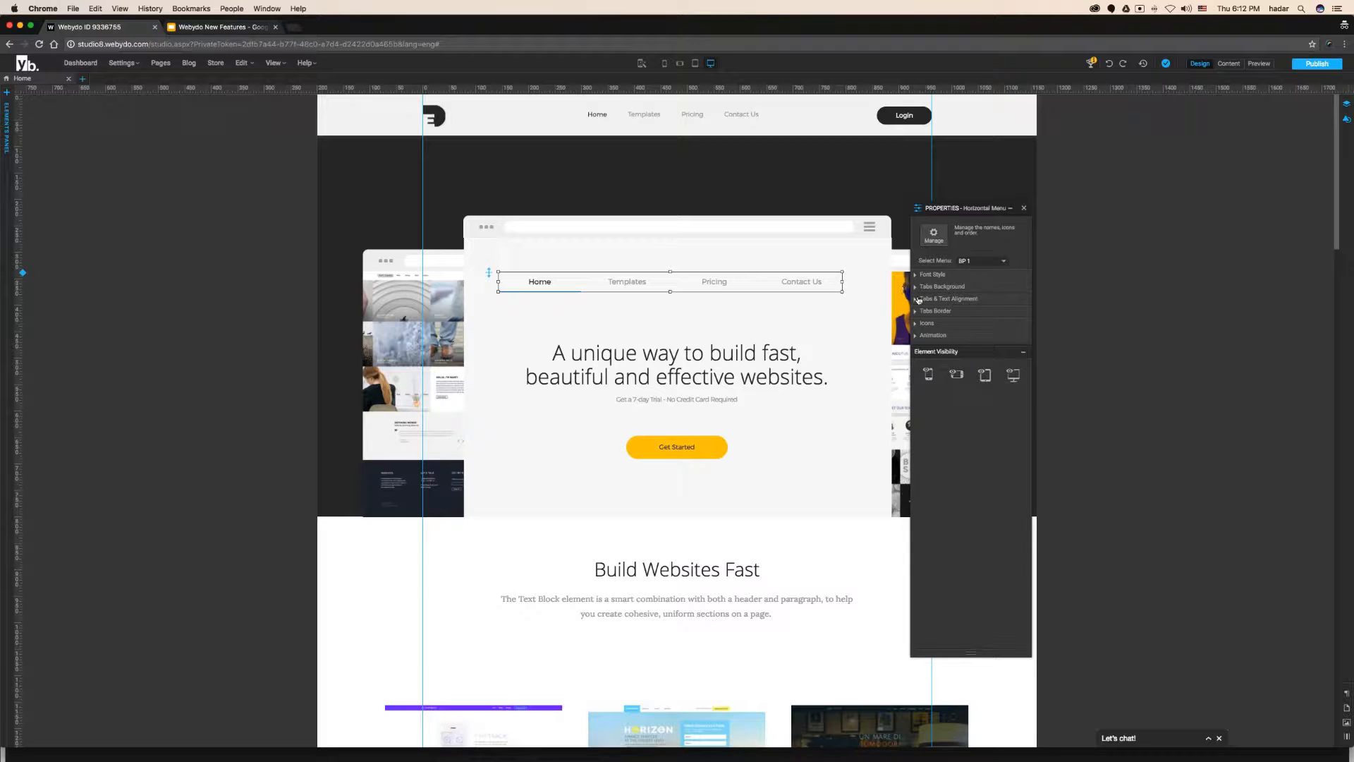
pyautogui.click(916, 299)
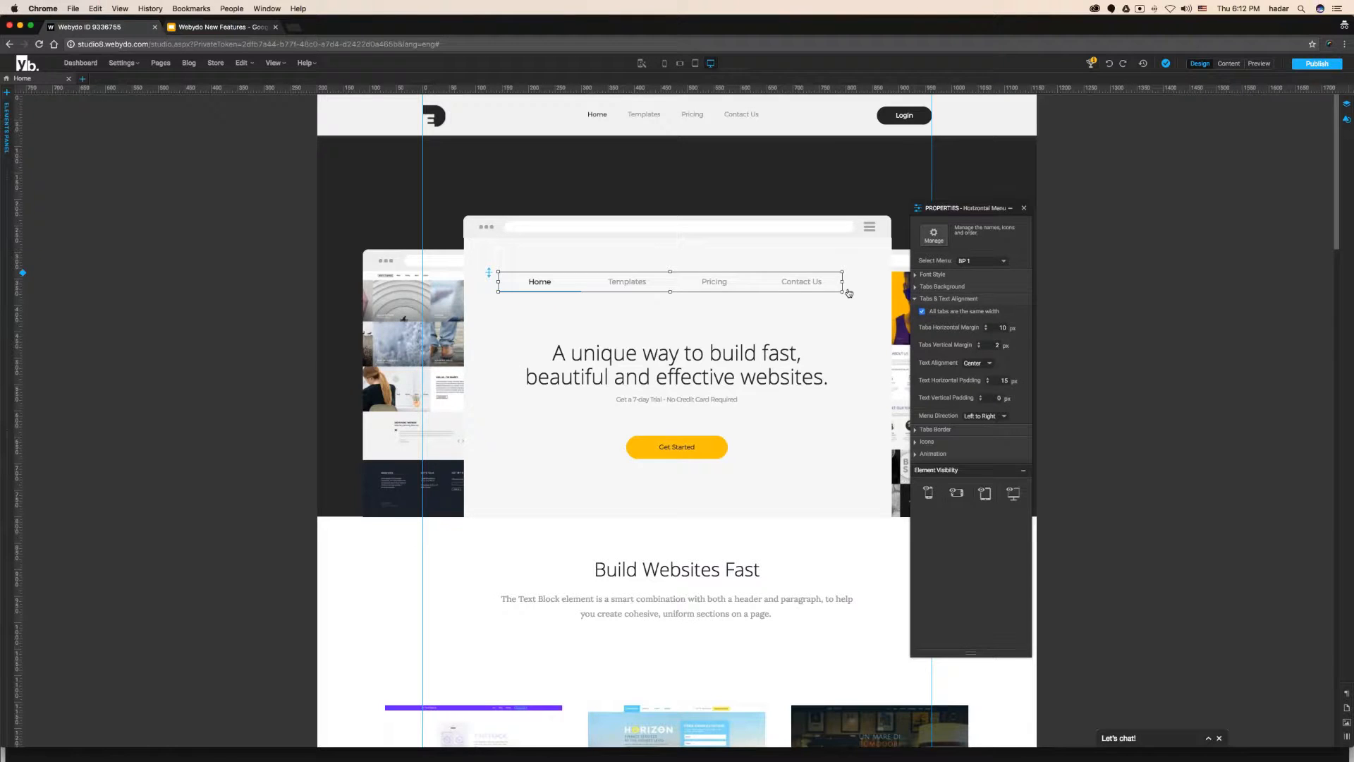
pyautogui.click(1018, 287)
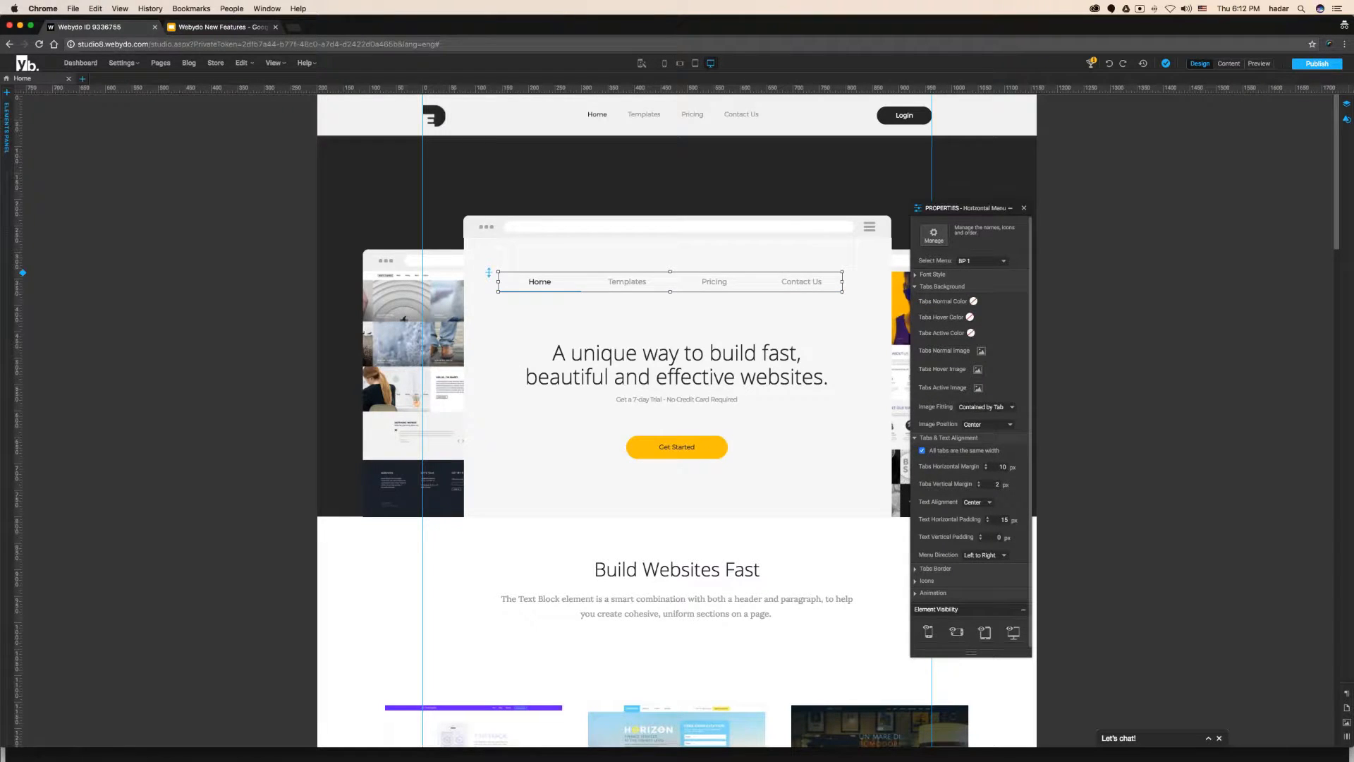
pyautogui.click(973, 301)
pyautogui.click(611, 368)
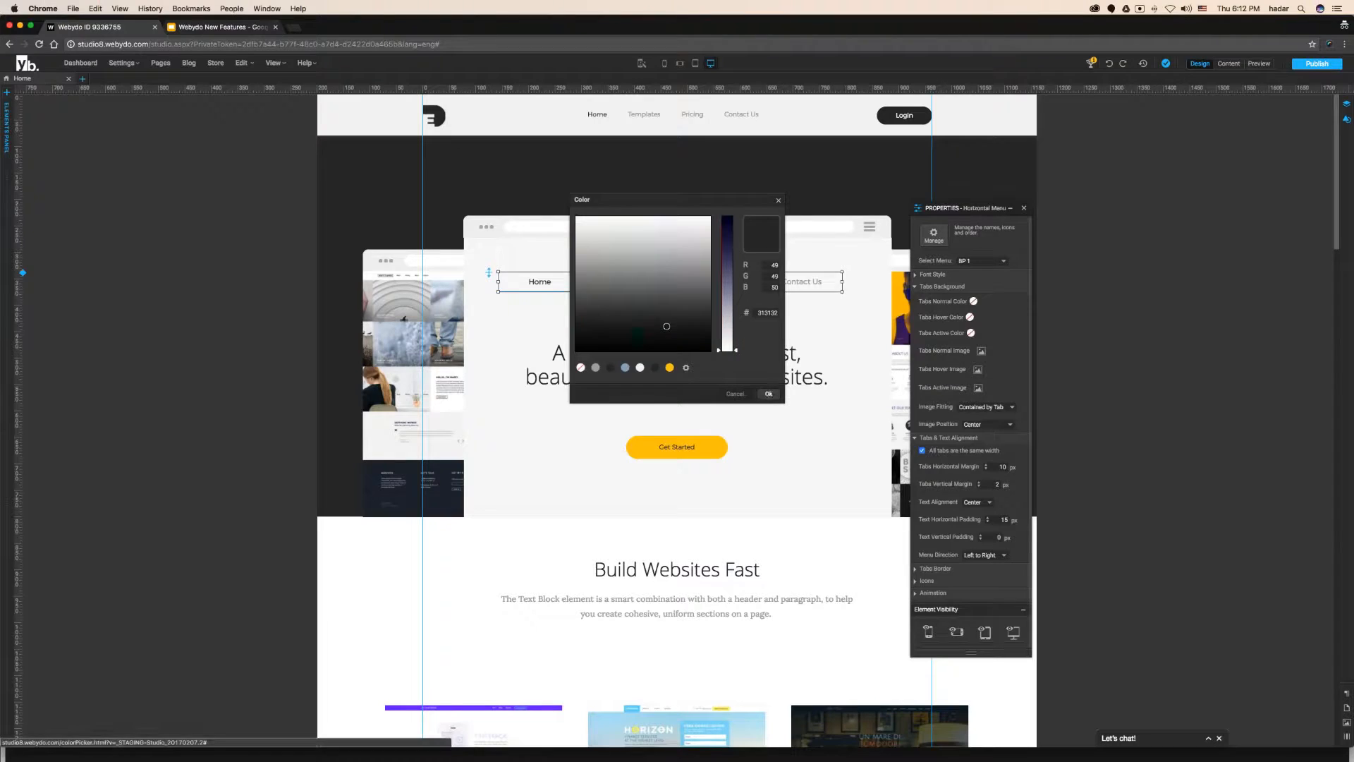
pyautogui.click(768, 393)
# Resize the horizontal menu to be slightly taller and wider, and collapse the tabs background settings.
pyautogui.moveTo(841, 291); pyautogui.dragTo(801, 302)
pyautogui.moveTo(841, 294); pyautogui.dragTo(848, 297)
pyautogui.click(915, 286)
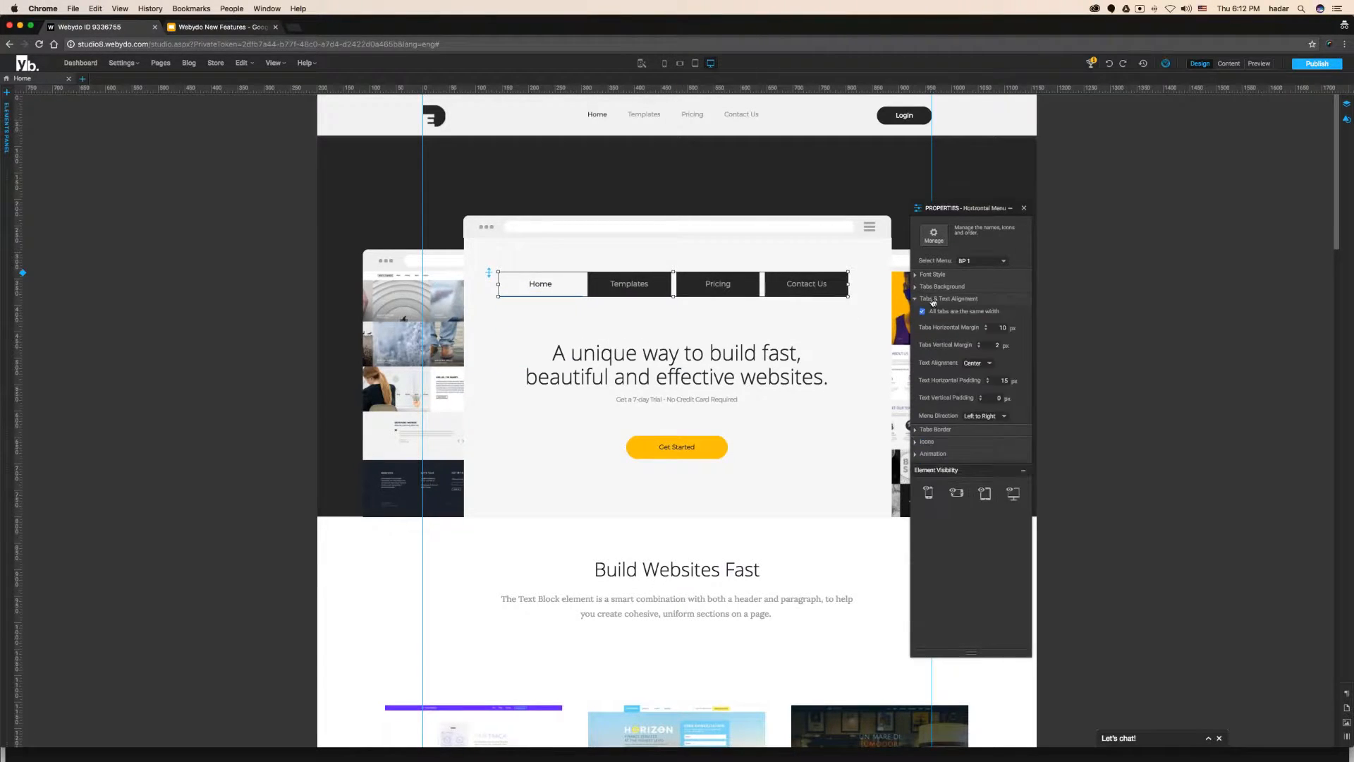
# Turn off equal tab widths and narrow the menu element to sit closer around its tabs.
pyautogui.click(922, 311)
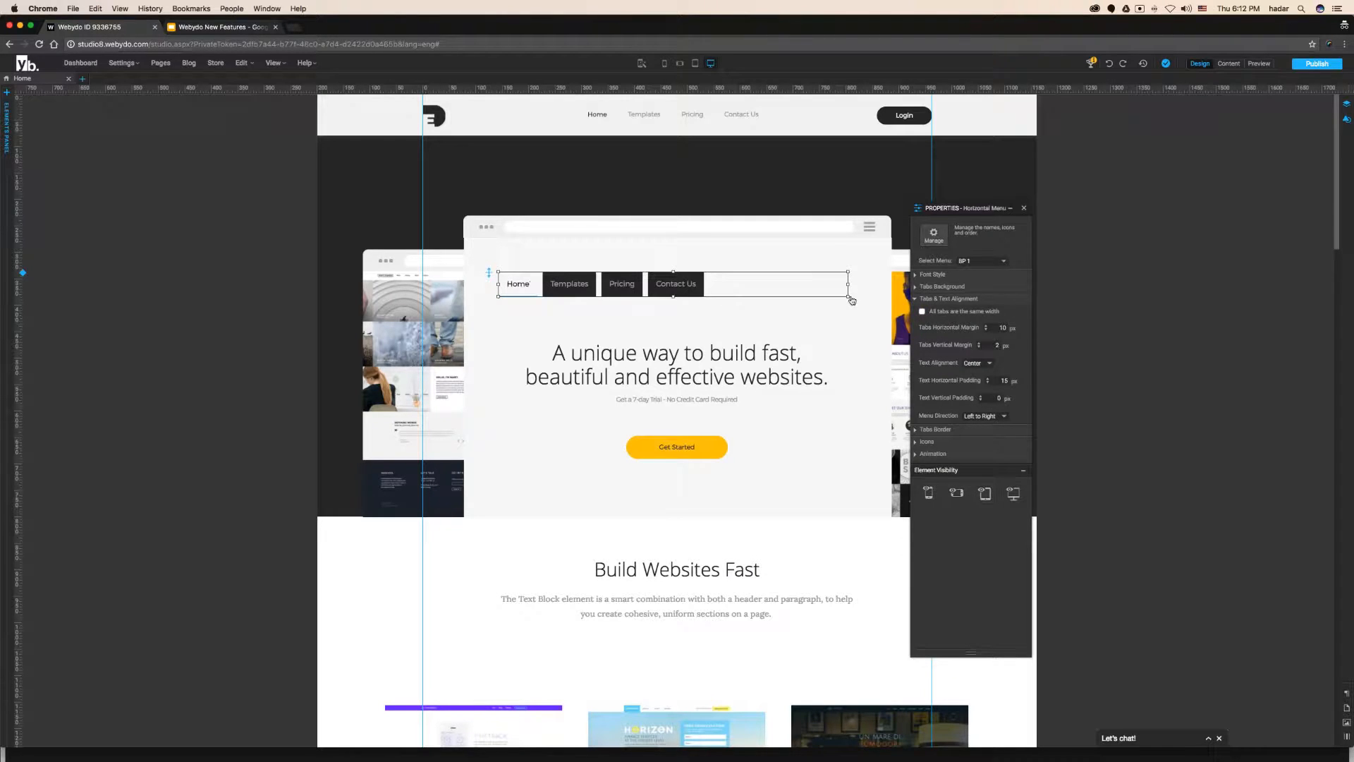
pyautogui.moveTo(851, 284); pyautogui.dragTo(732, 286)
# Try a tabs horizontal margin of 0 px, and return it to 10 px.
pyautogui.click(1003, 328)
pyautogui.write('0')
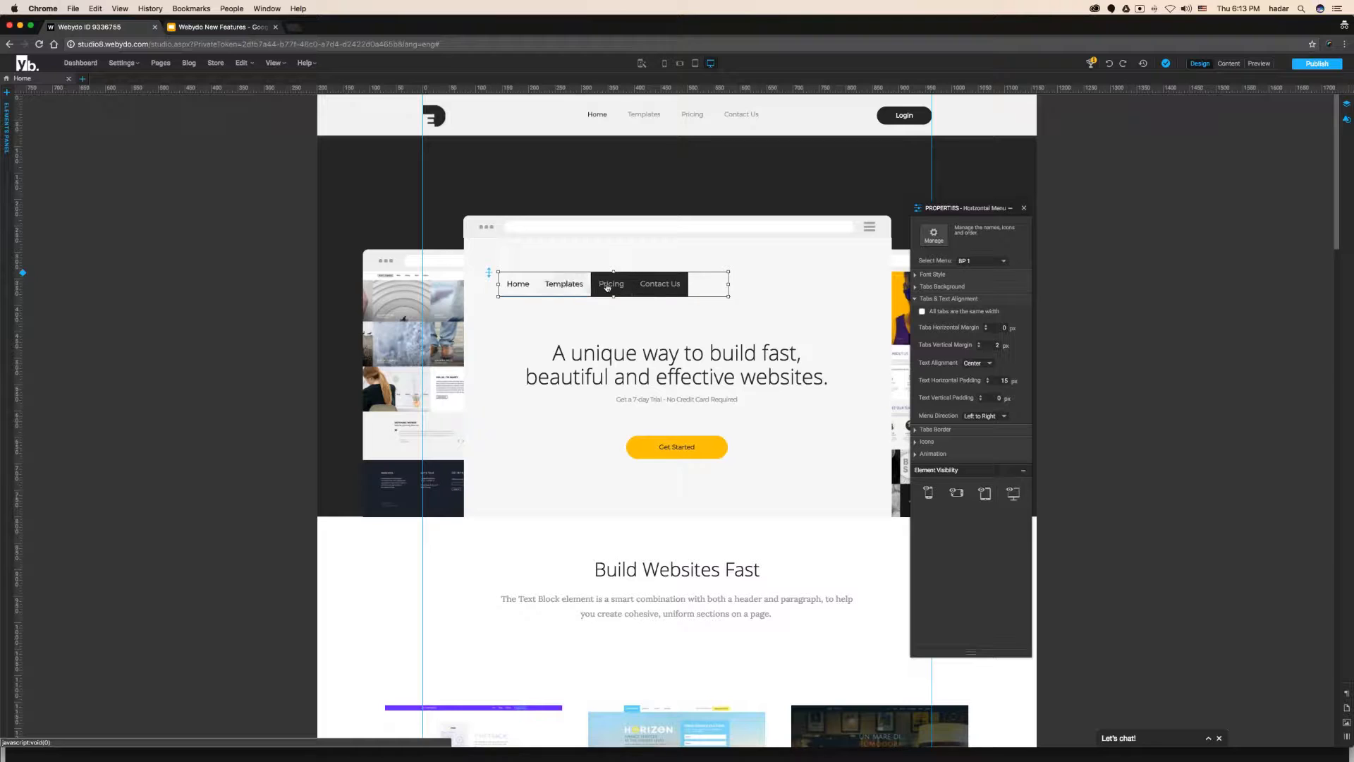
pyautogui.click(1004, 329)
pyautogui.write('10')
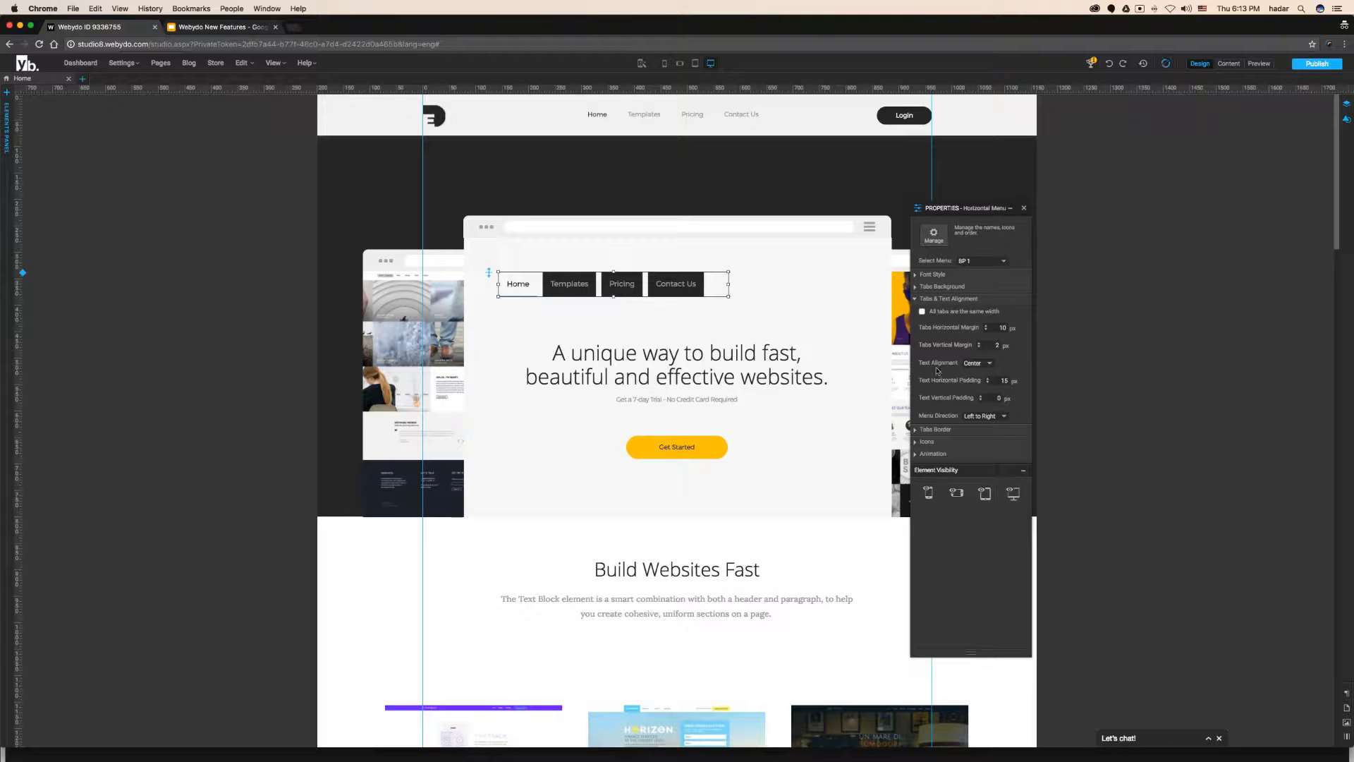
# Try Right and Left text alignment for the menu tabs, and settle on Center.
pyautogui.click(976, 363)
pyautogui.click(974, 370)
pyautogui.click(976, 364)
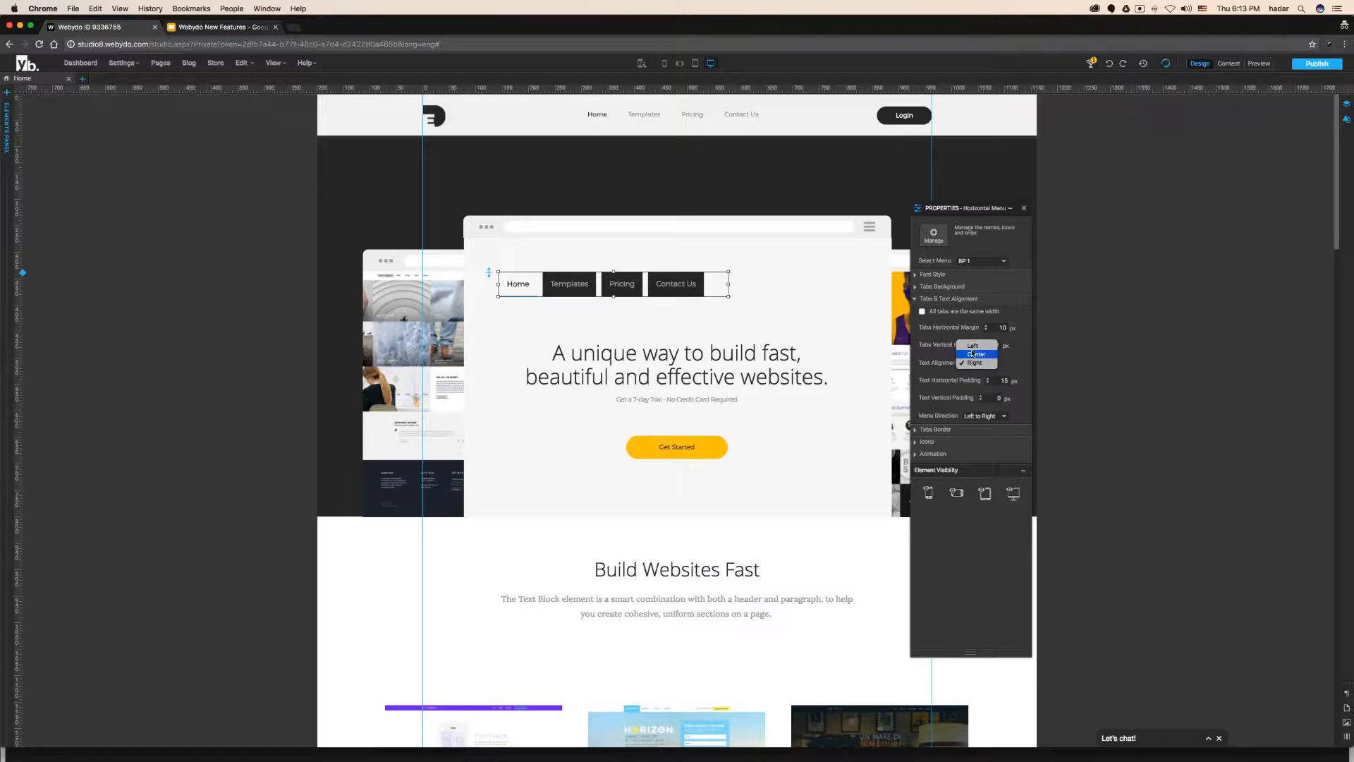
pyautogui.click(971, 344)
pyautogui.click(973, 366)
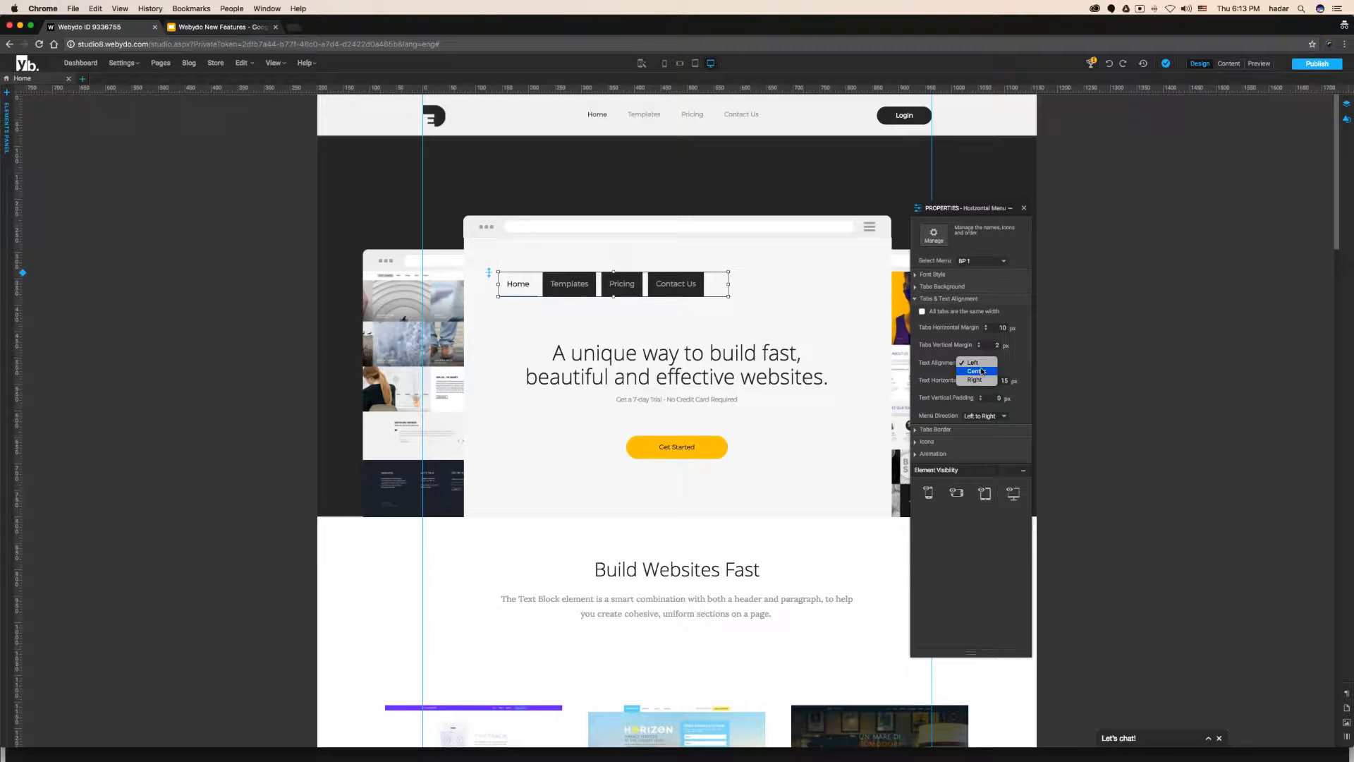
pyautogui.click(981, 371)
# Try a text horizontal padding of 0 px on the tabs, and return it to 15 px.
pyautogui.doubleClick(1002, 381)
pyautogui.write('0')
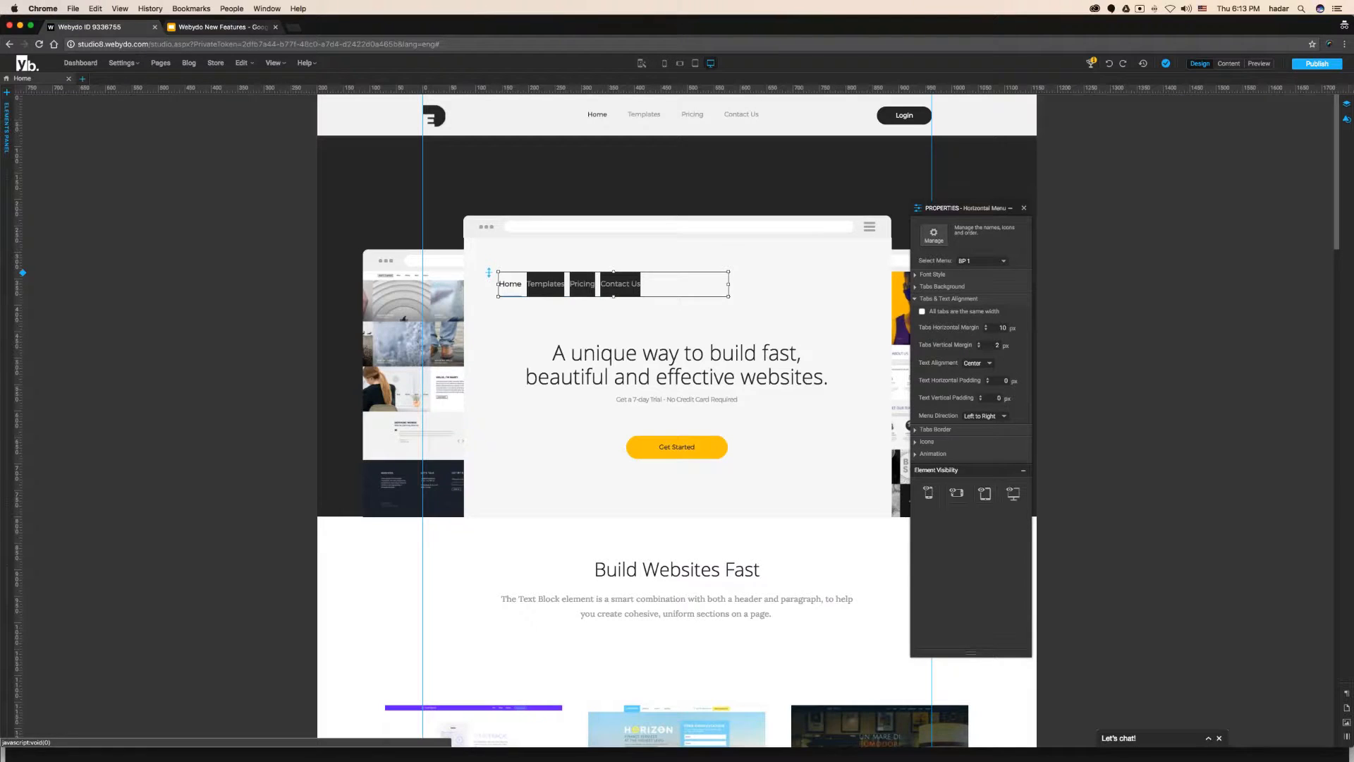
pyautogui.write('15')
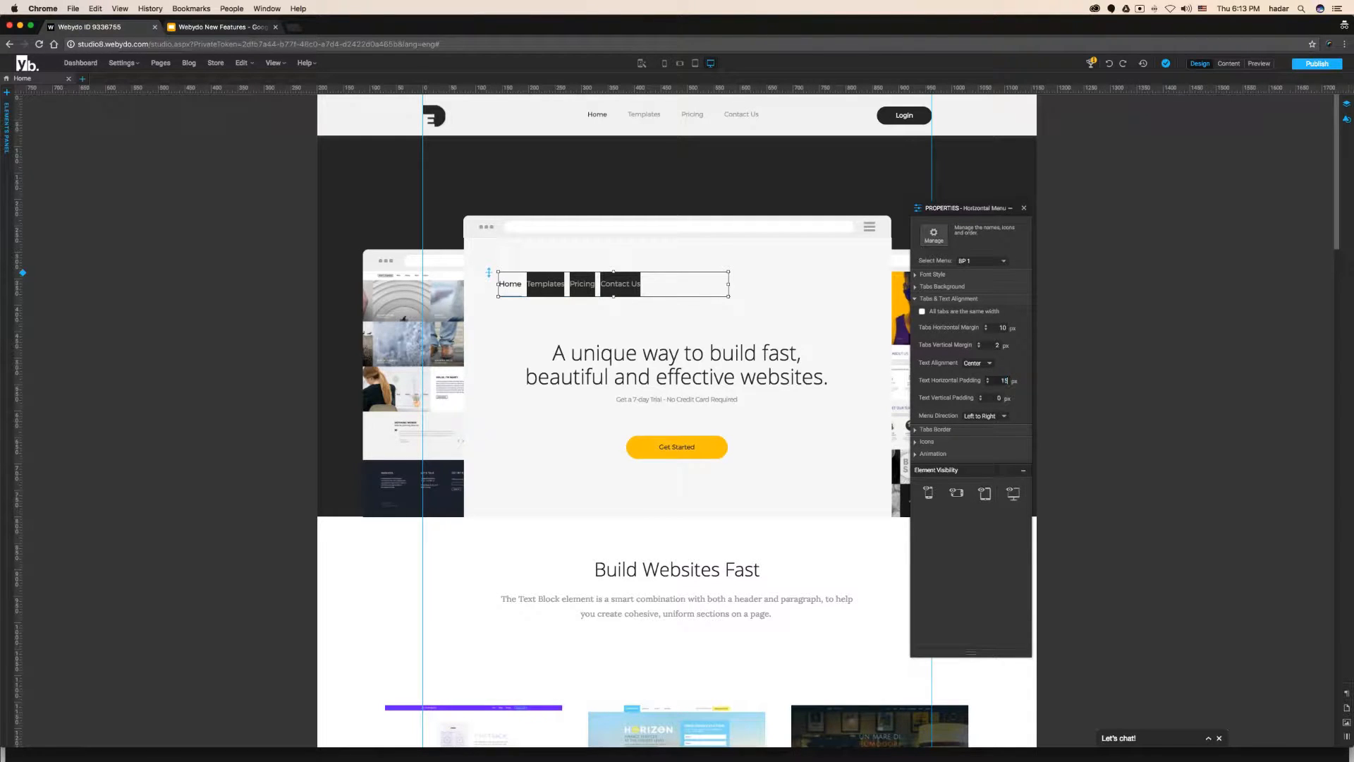
# Make all tabs the same width, then resize the menu to fit Contact Us on one line and move it toward the banner's center.
pyautogui.click(922, 311)
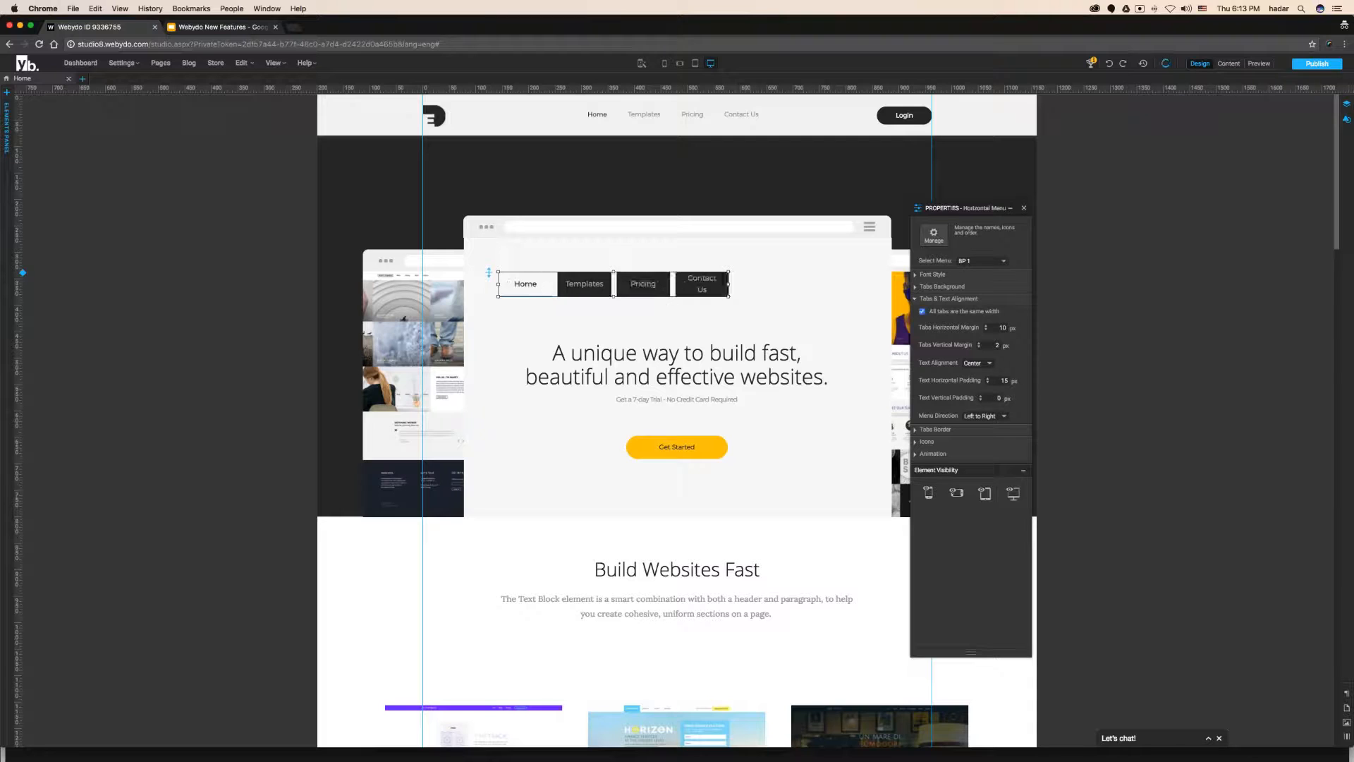
pyautogui.moveTo(729, 284); pyautogui.dragTo(759, 283)
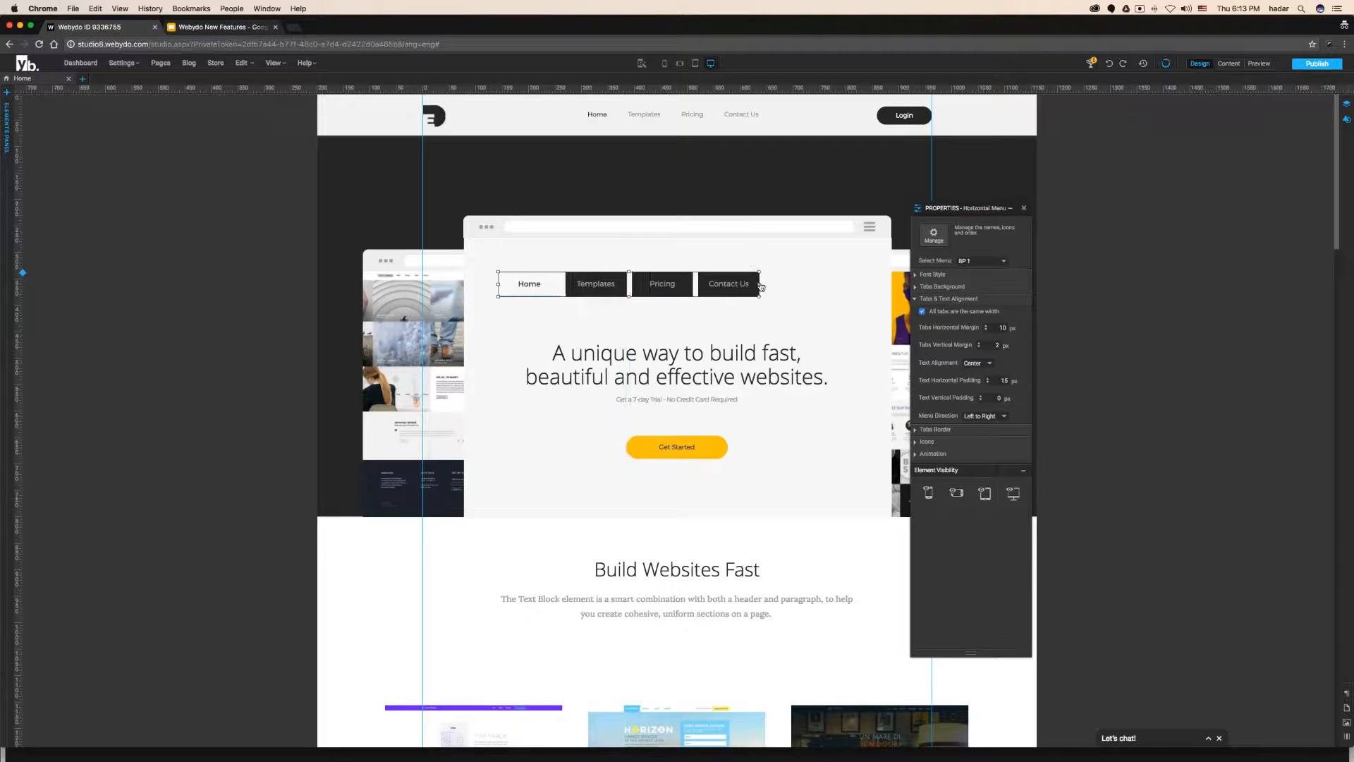
pyautogui.moveTo(660, 290); pyautogui.dragTo(720, 289)
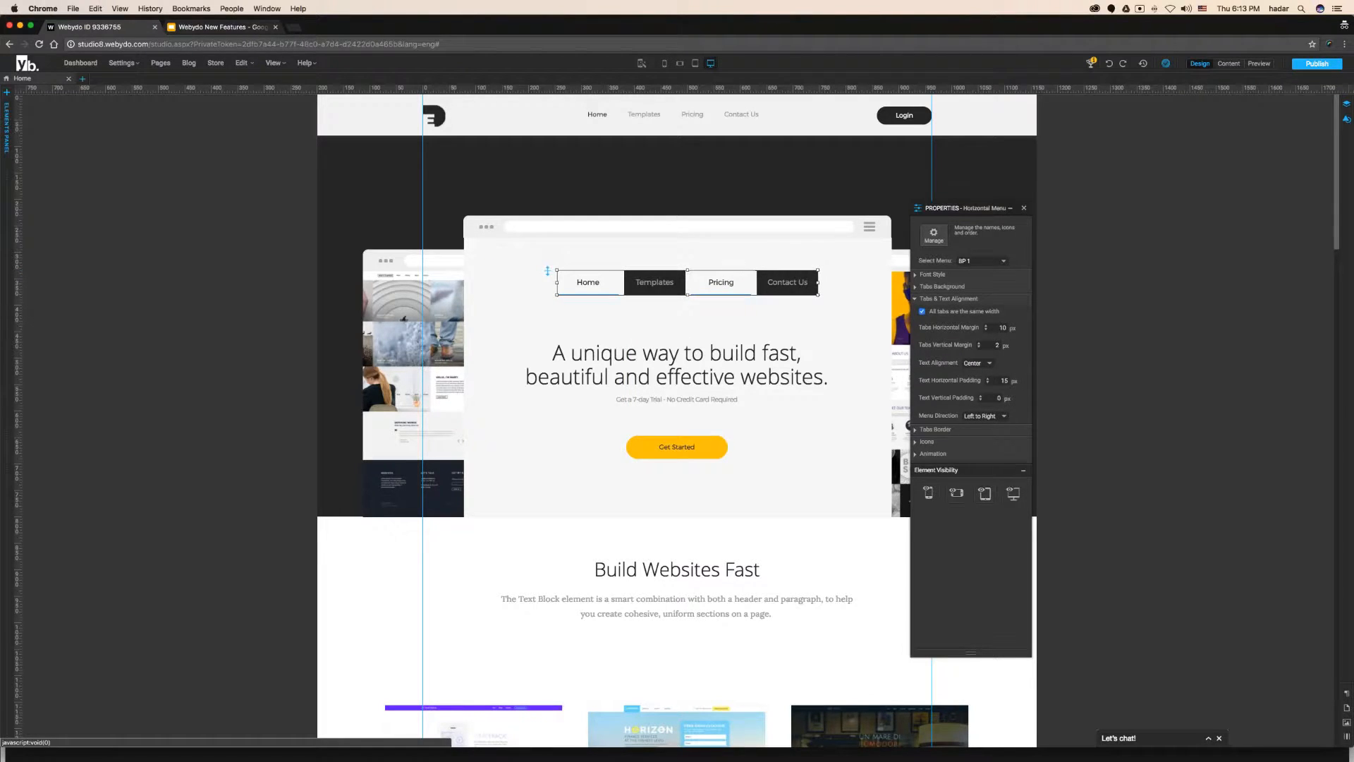
# Try the Right to Left menu direction, and switch back to Left to Right.
pyautogui.click(984, 416)
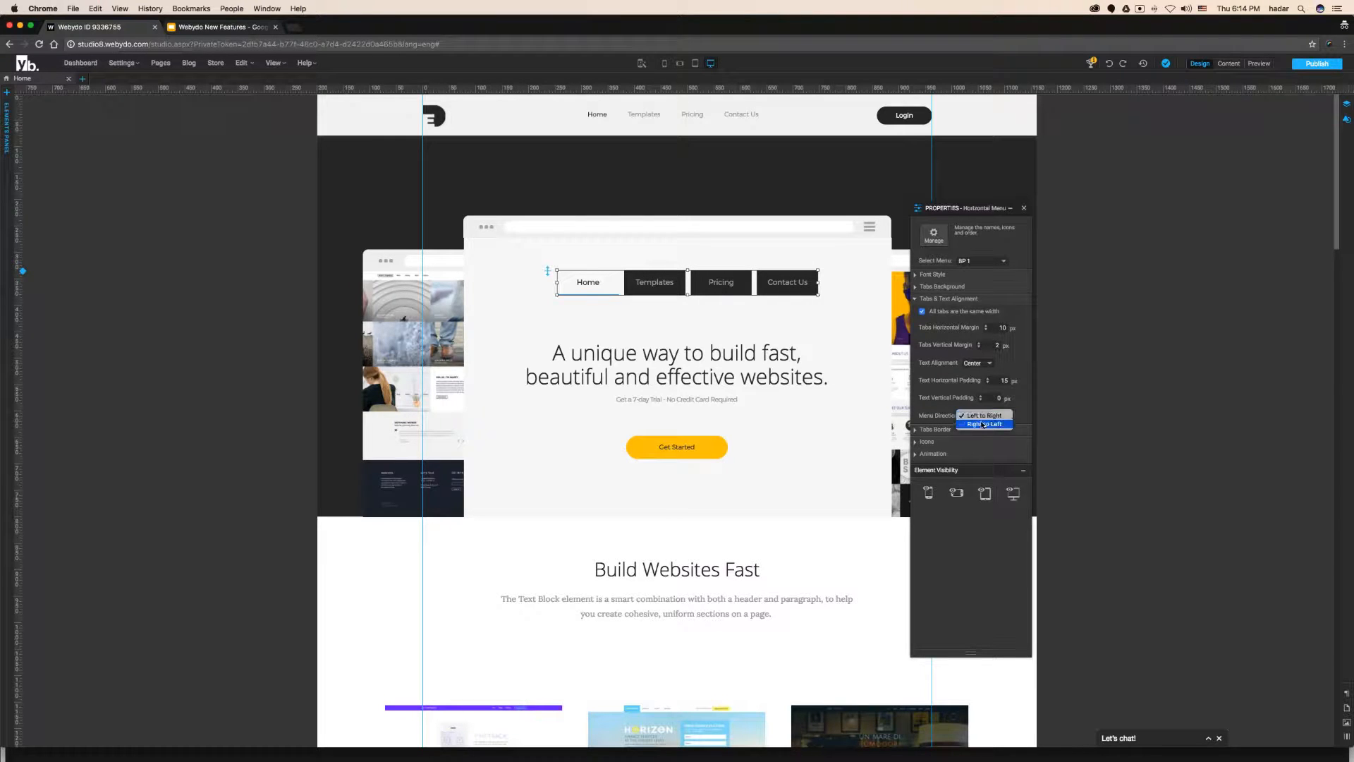
pyautogui.click(983, 424)
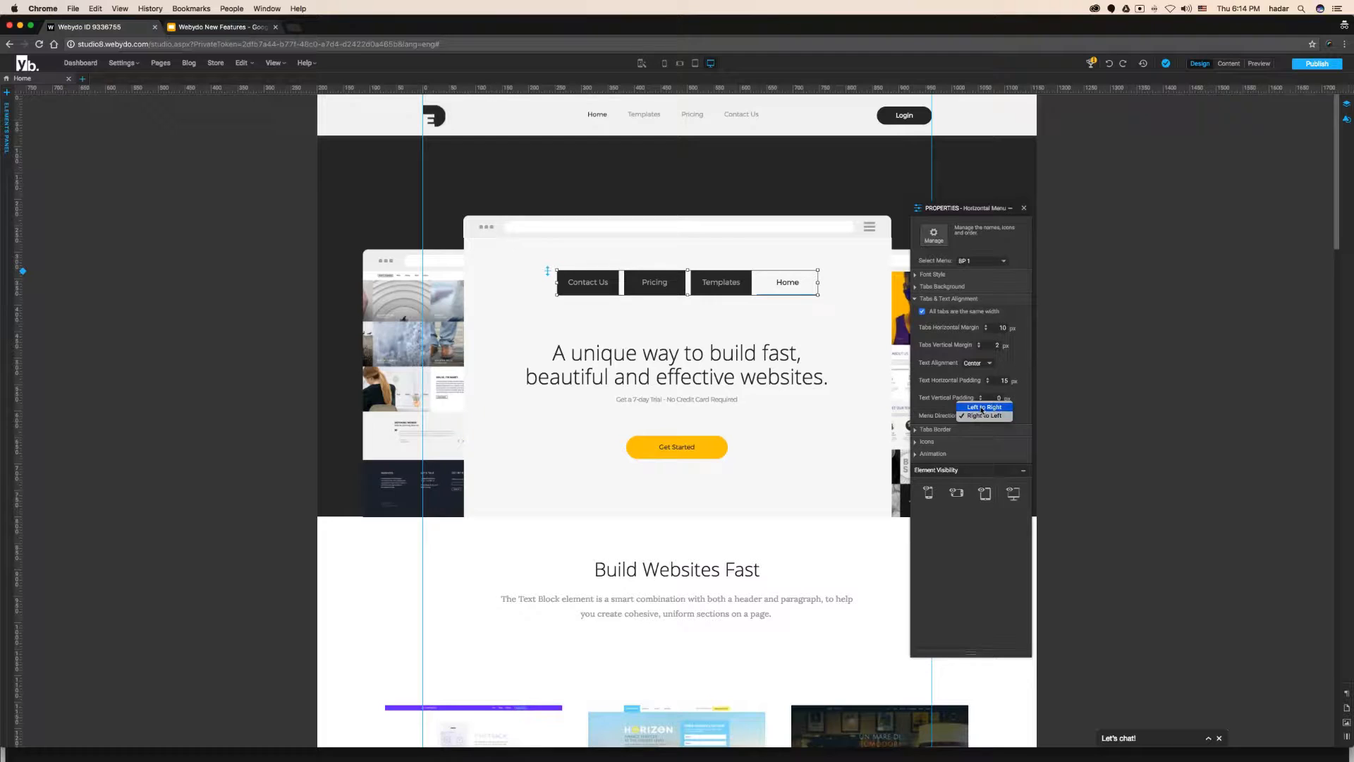
pyautogui.click(920, 299)
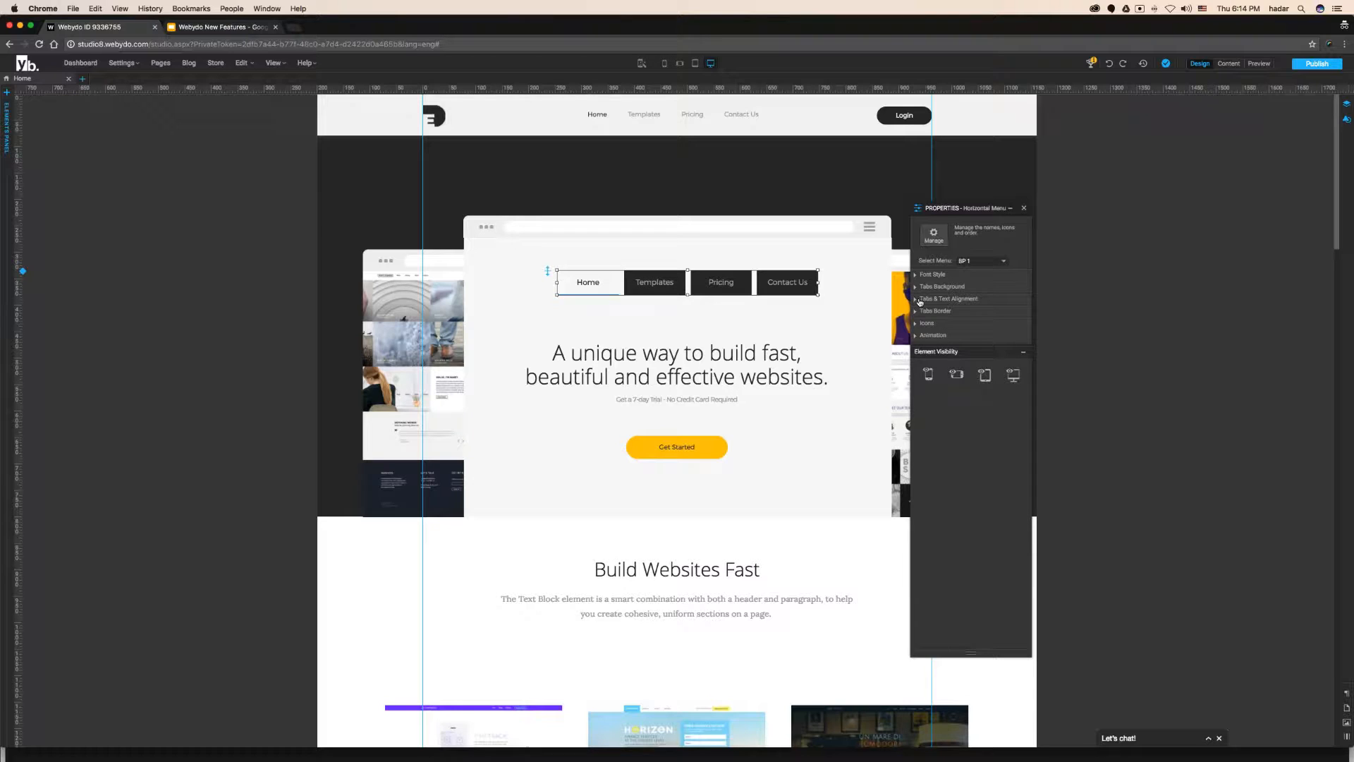
# Show the menu's icon options and open the Home page's settings from the BP 1 page list.
pyautogui.click(923, 323)
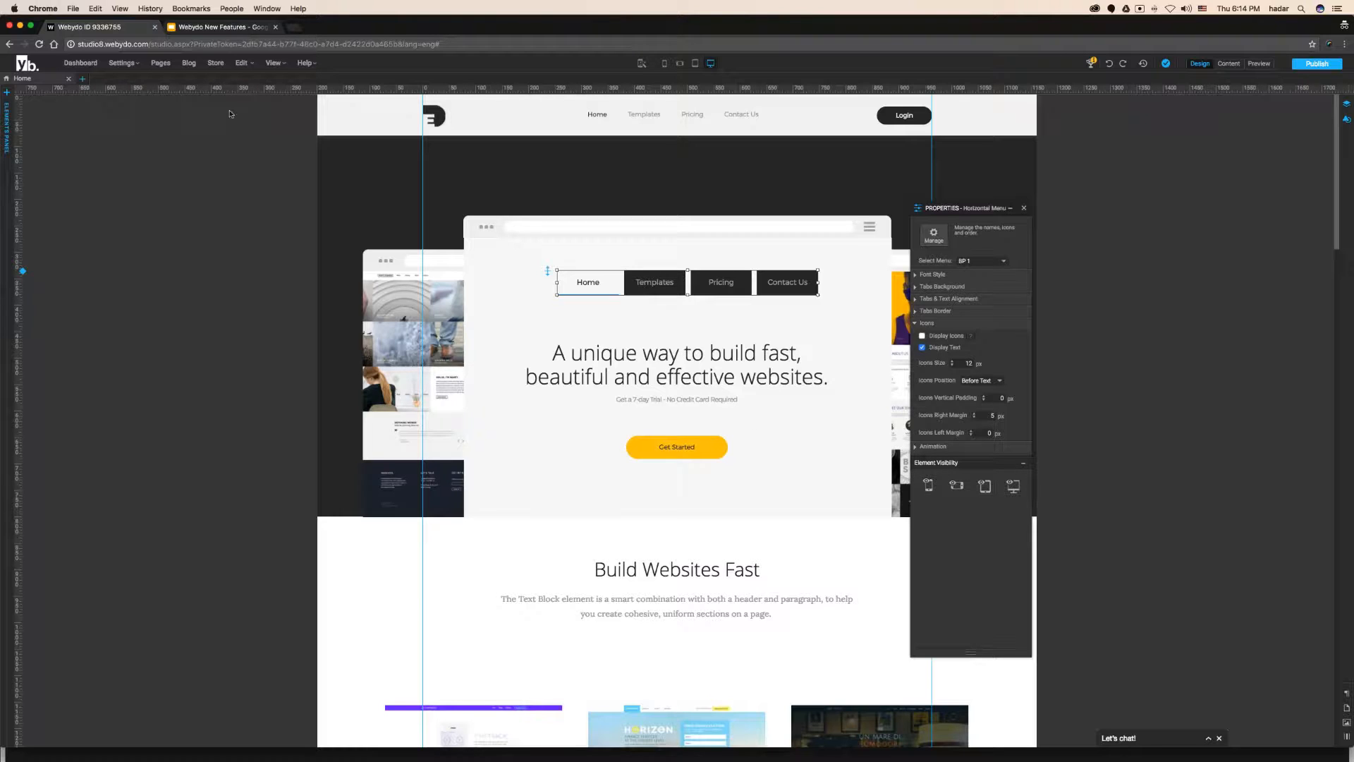
pyautogui.click(161, 63)
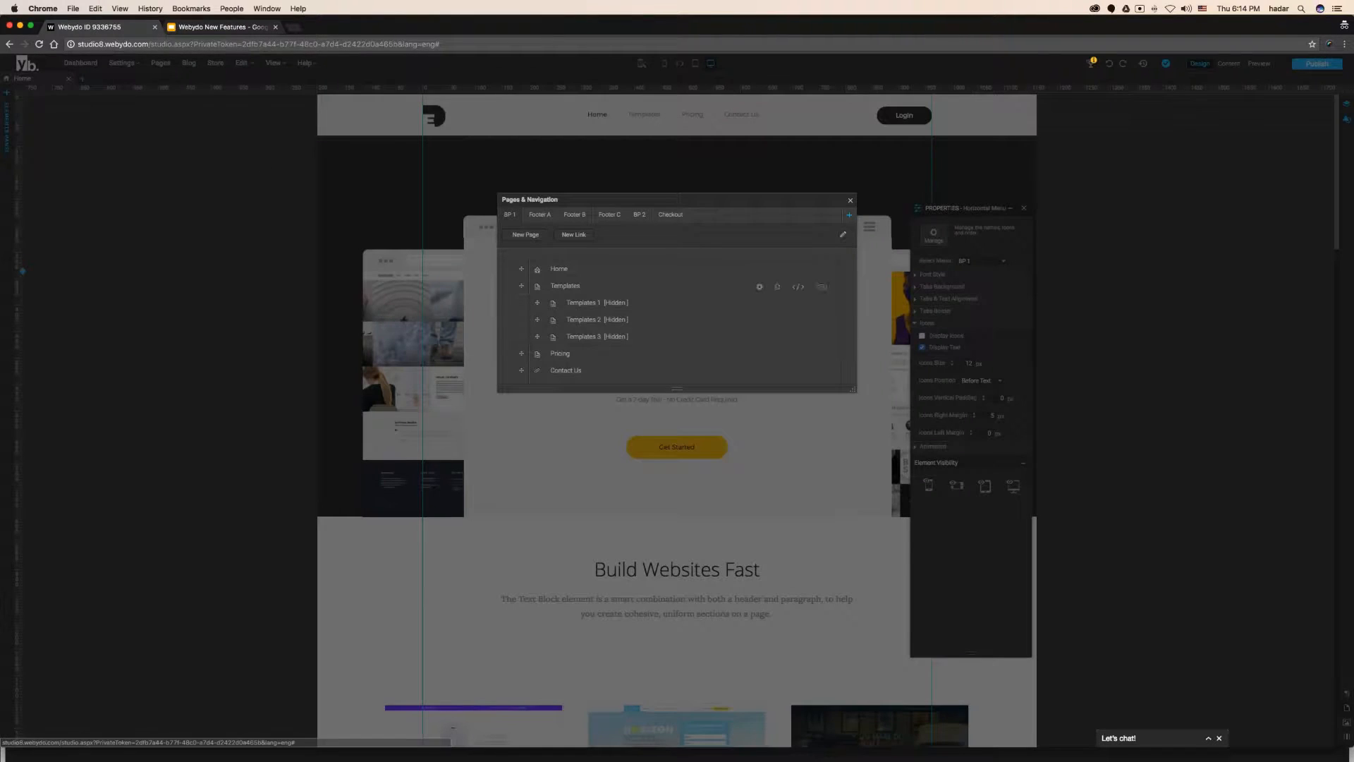
pyautogui.click(759, 269)
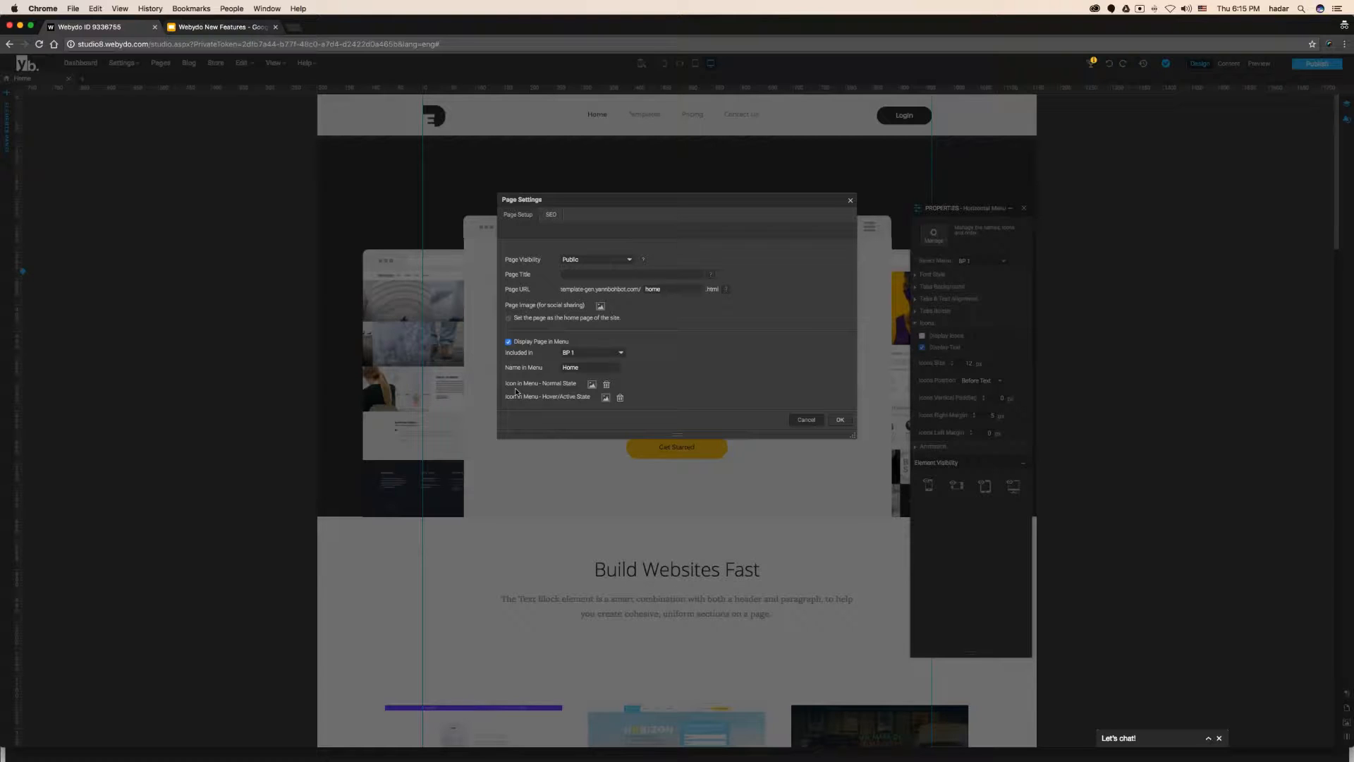
# Open flaticon.com in a new browser tab.
pyautogui.click(294, 27)
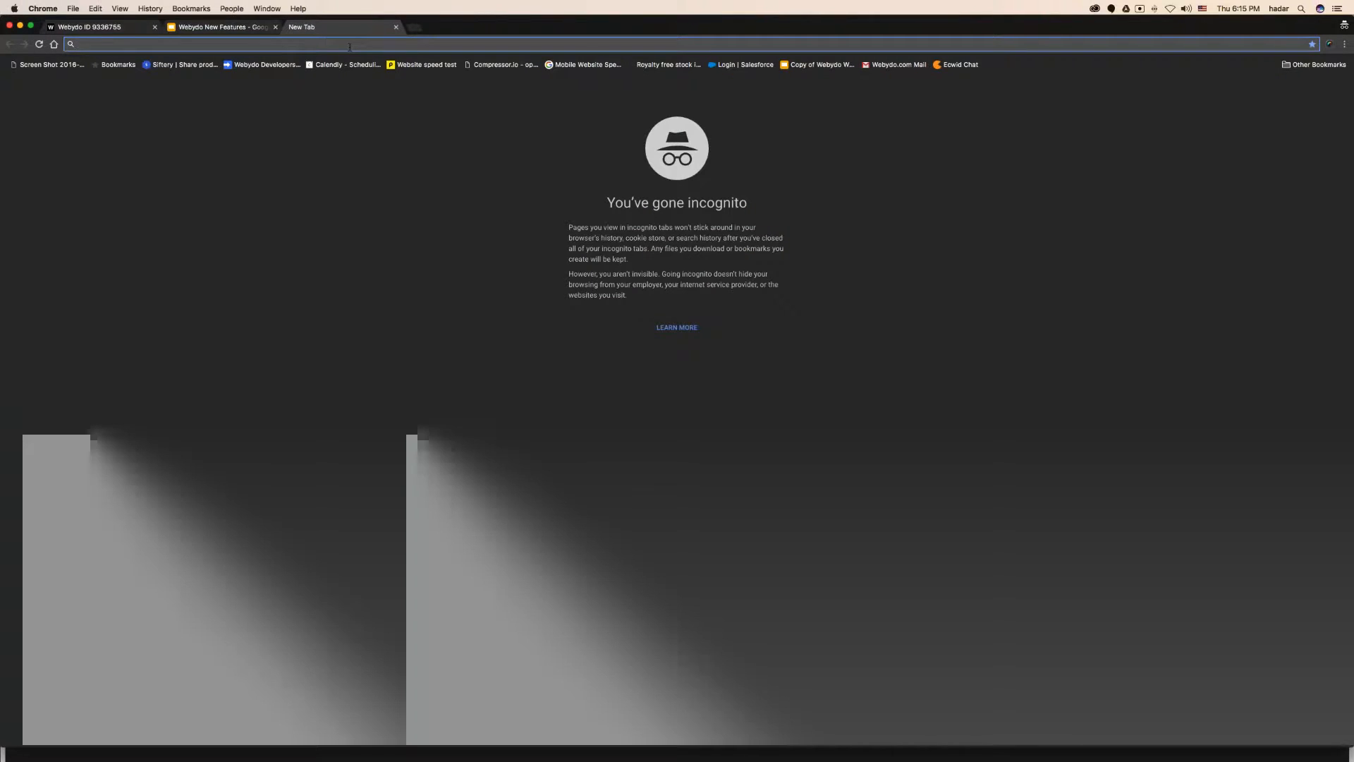
pyautogui.write('flaticon.com')
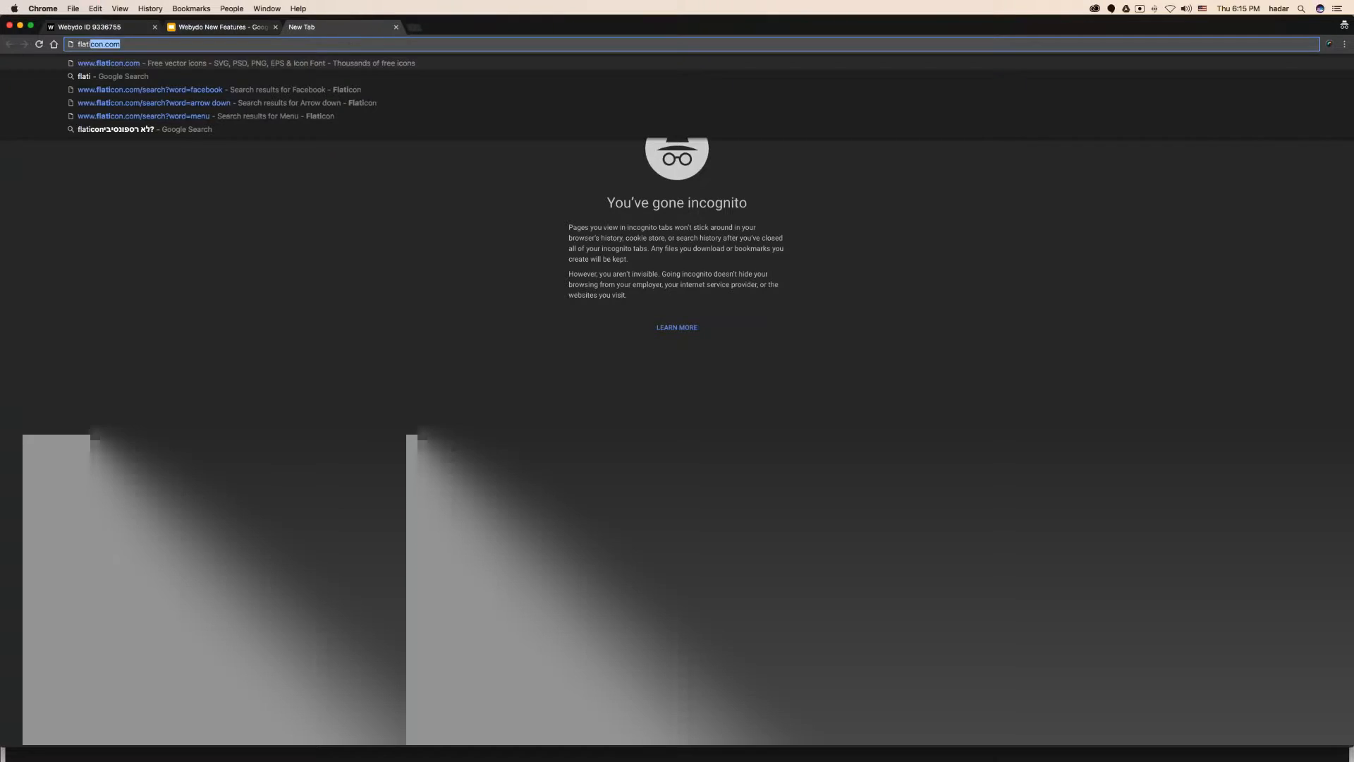
pyautogui.press('Return')
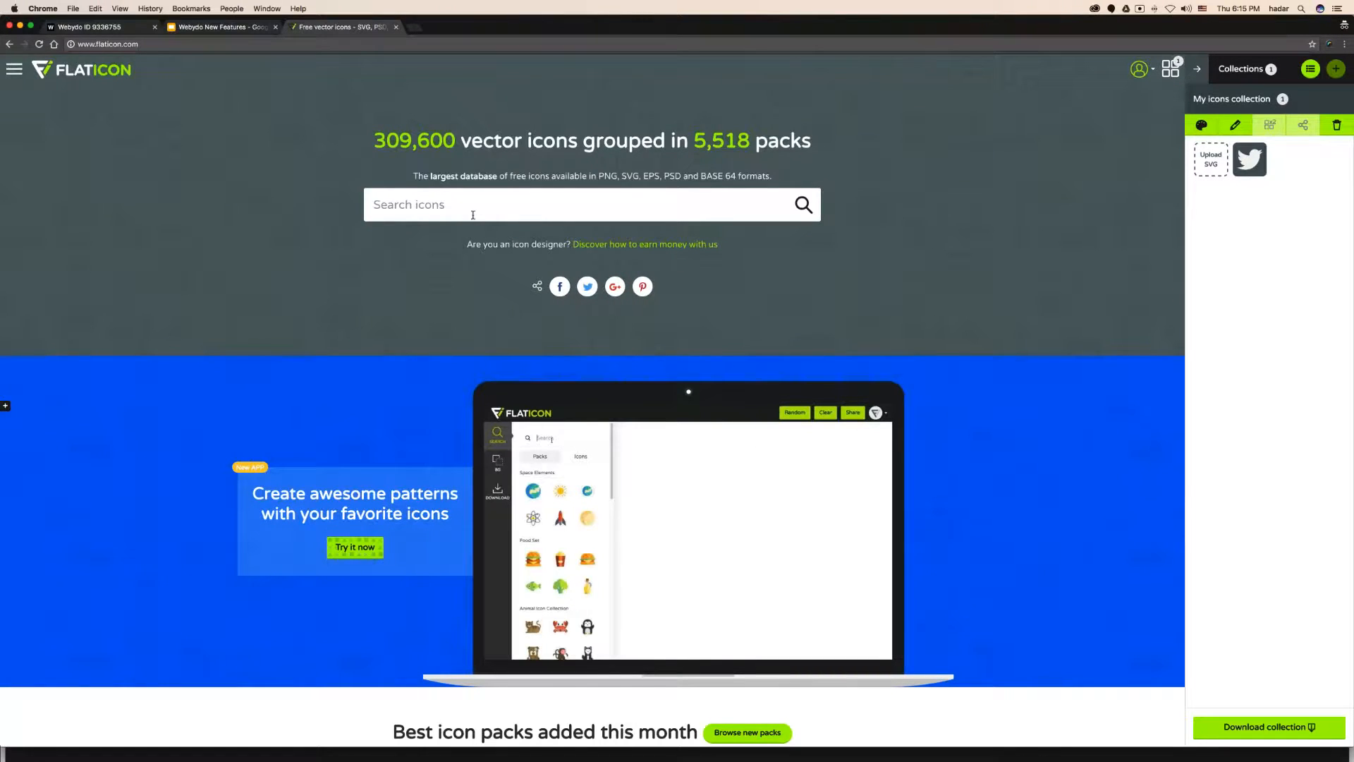
# Return to the Webydo page settings and look through the Downloads images for a normal-state menu icon, then cancel the file selection.
pyautogui.click(110, 27)
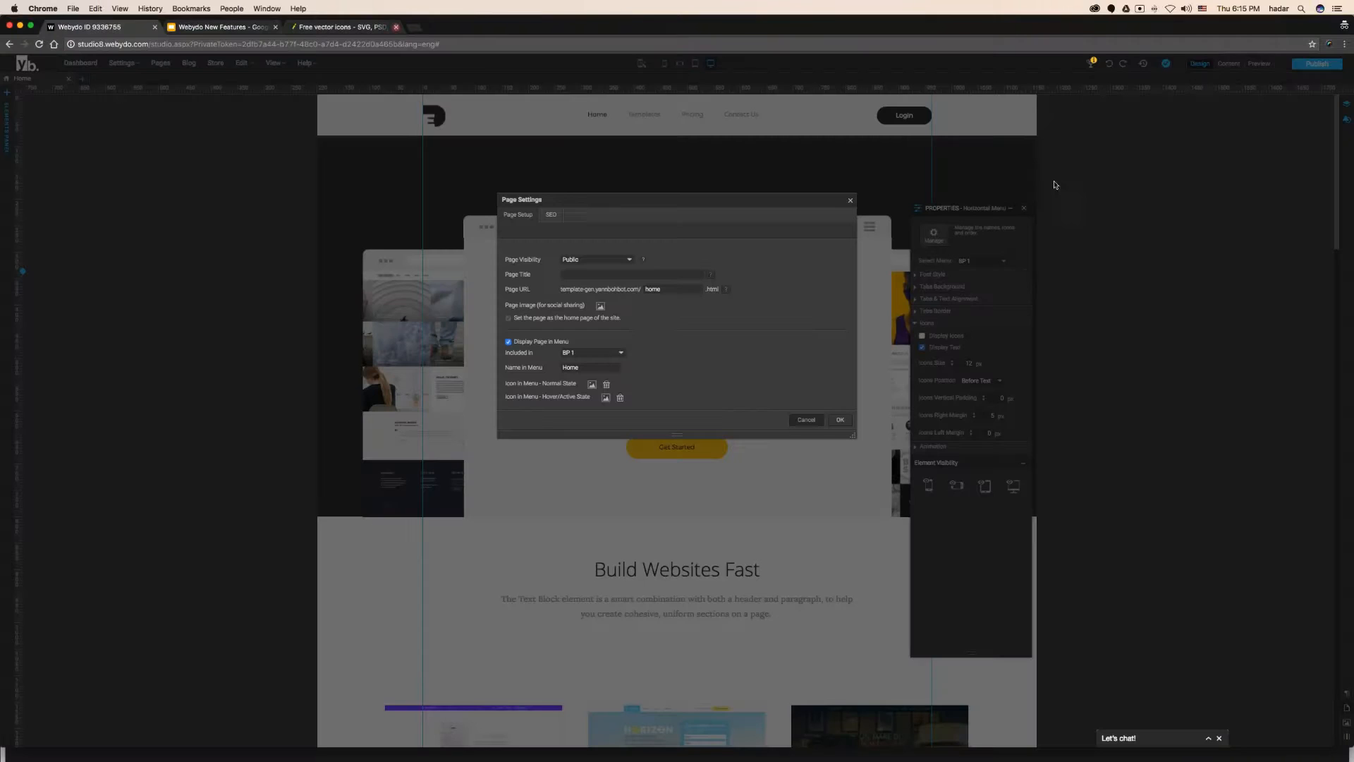
pyautogui.click(592, 386)
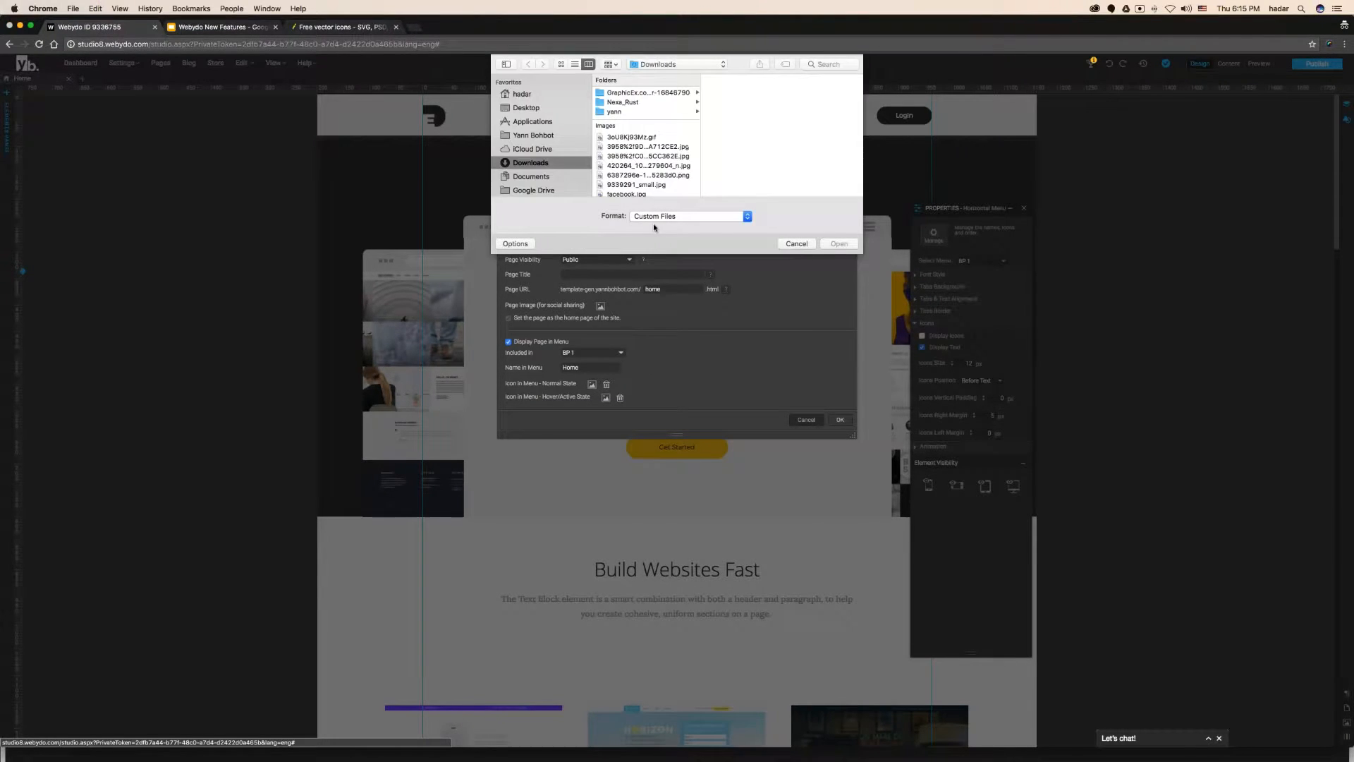
pyautogui.click(632, 146)
pyautogui.click(633, 156)
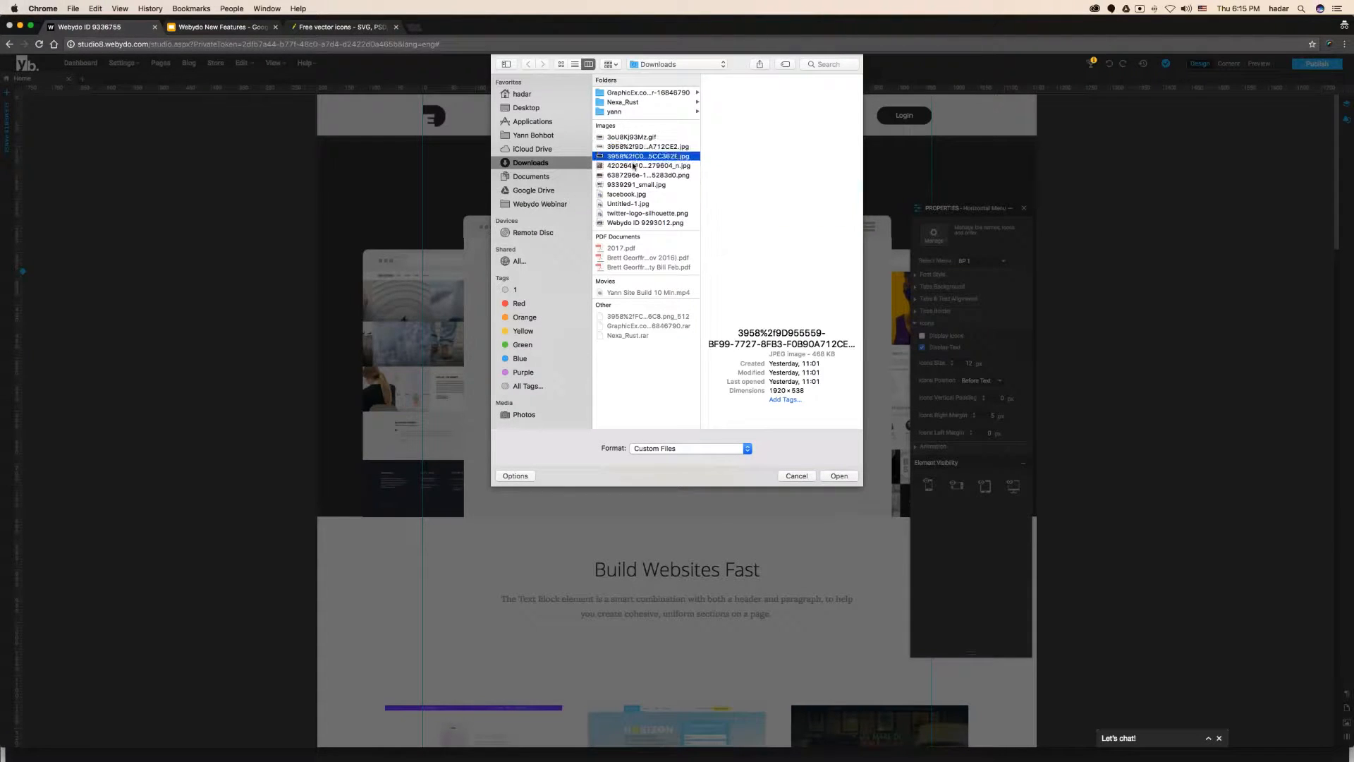
pyautogui.click(637, 174)
pyautogui.click(638, 184)
pyautogui.click(640, 194)
pyautogui.click(645, 203)
pyautogui.click(649, 213)
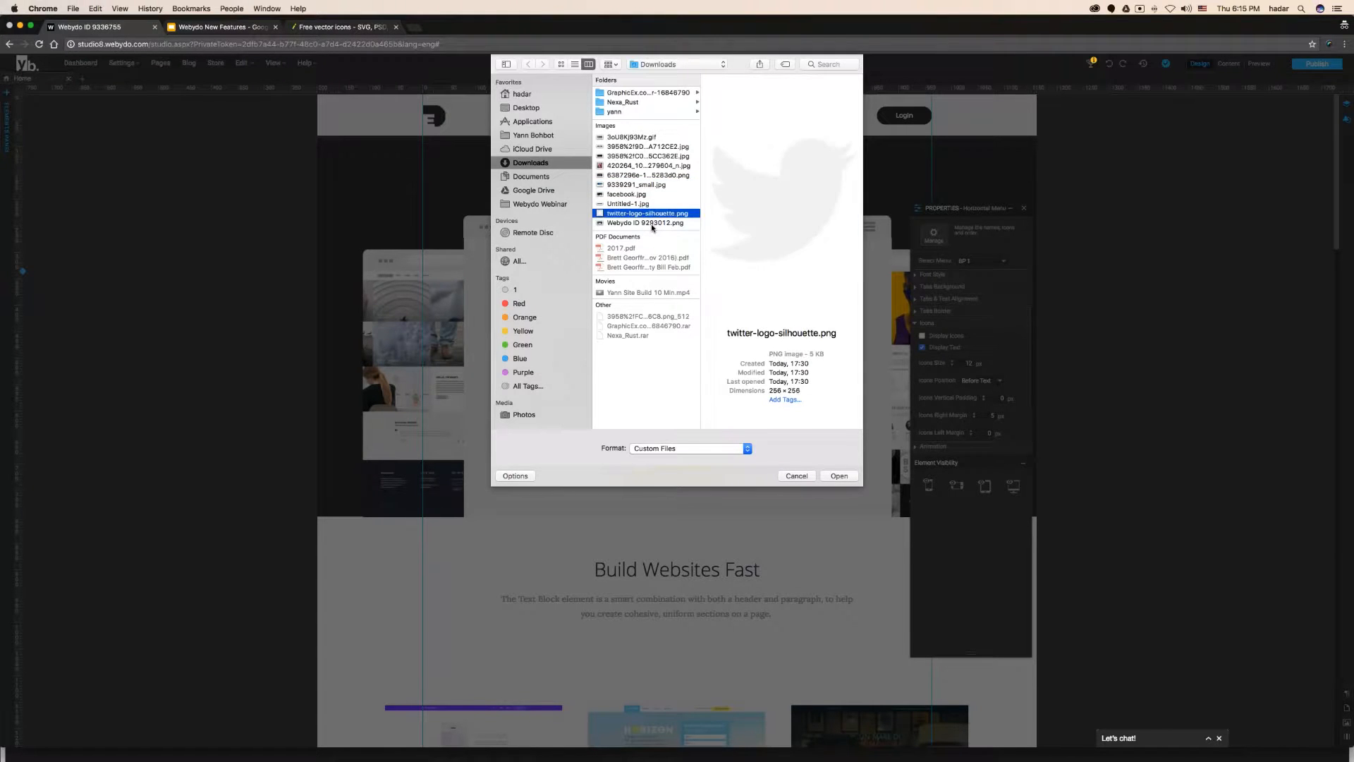
pyautogui.click(650, 223)
pyautogui.click(794, 476)
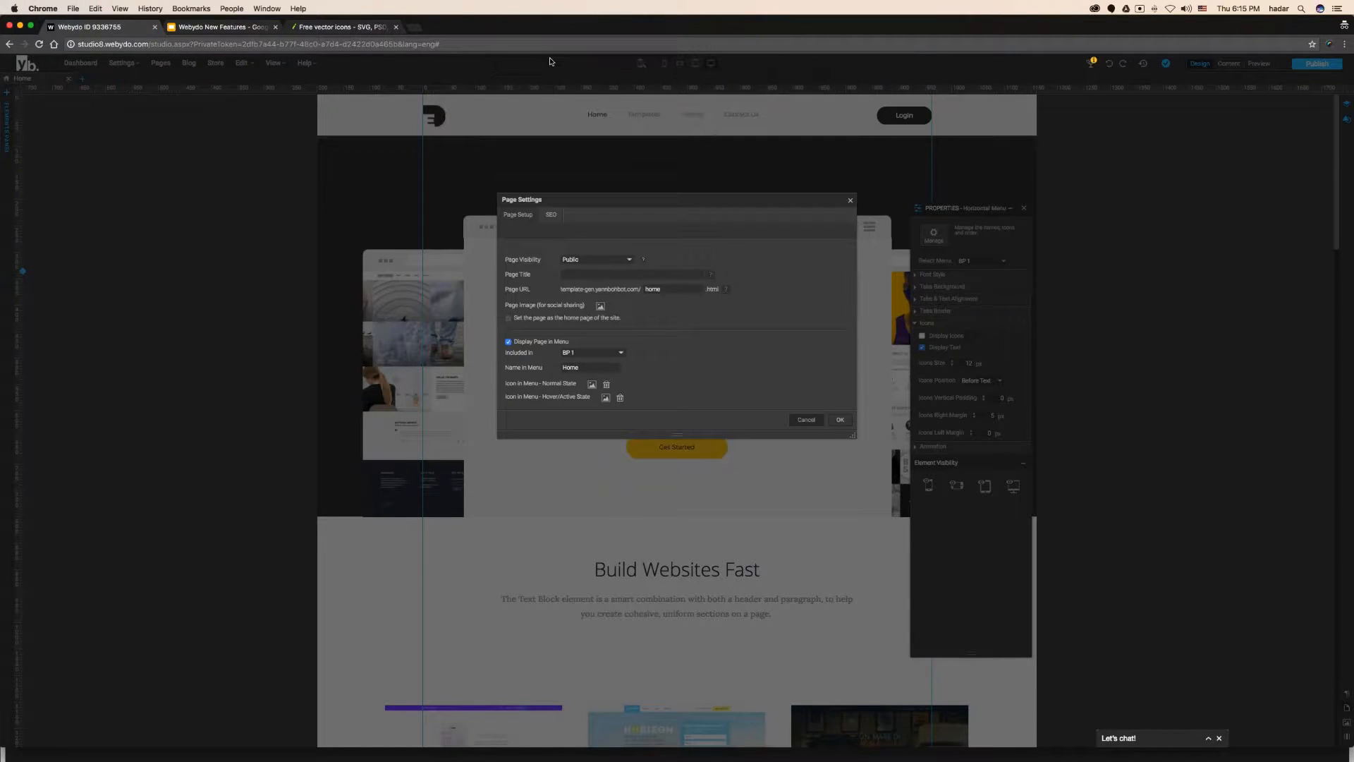
# Switch to Flaticon and search for "arrow down" icons.
pyautogui.click(342, 27)
pyautogui.click(576, 209)
pyautogui.write('a')
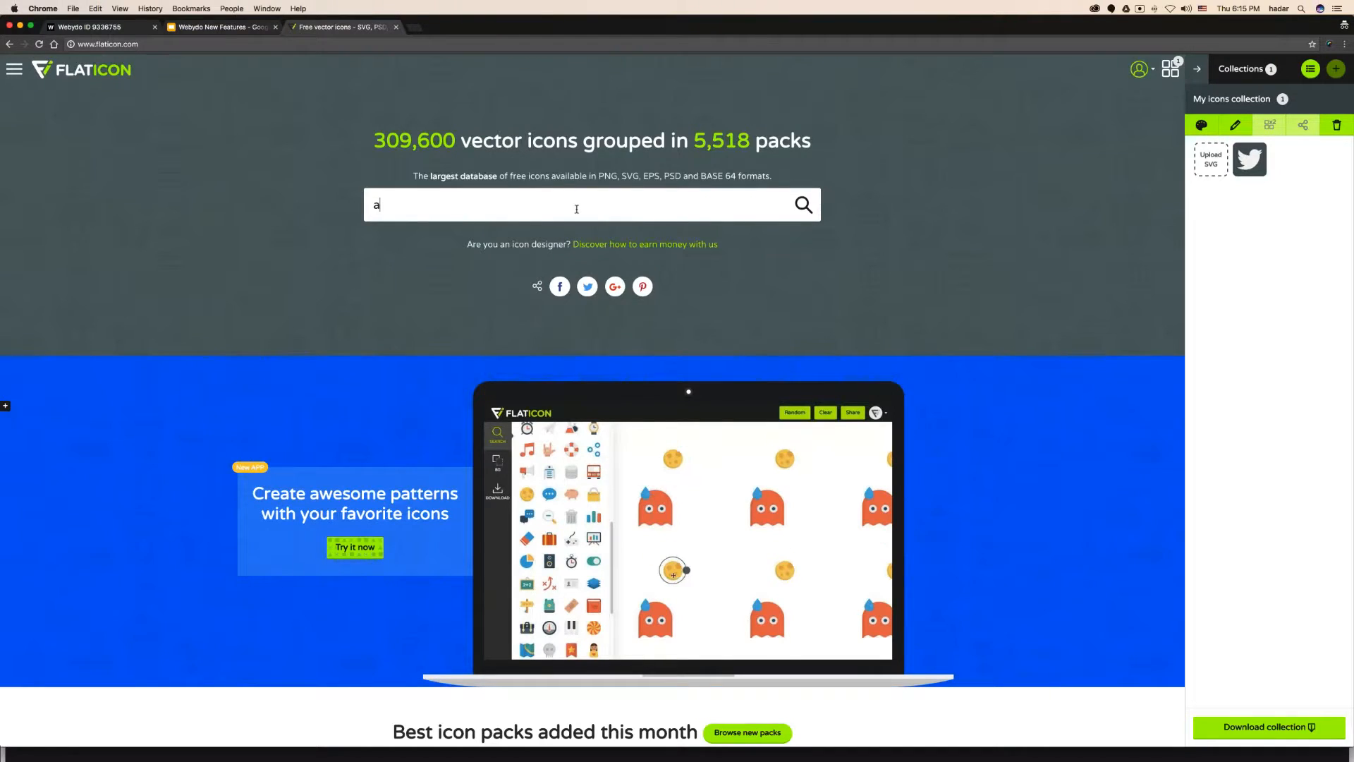
pyautogui.write('rrow down')
pyautogui.press('Return')
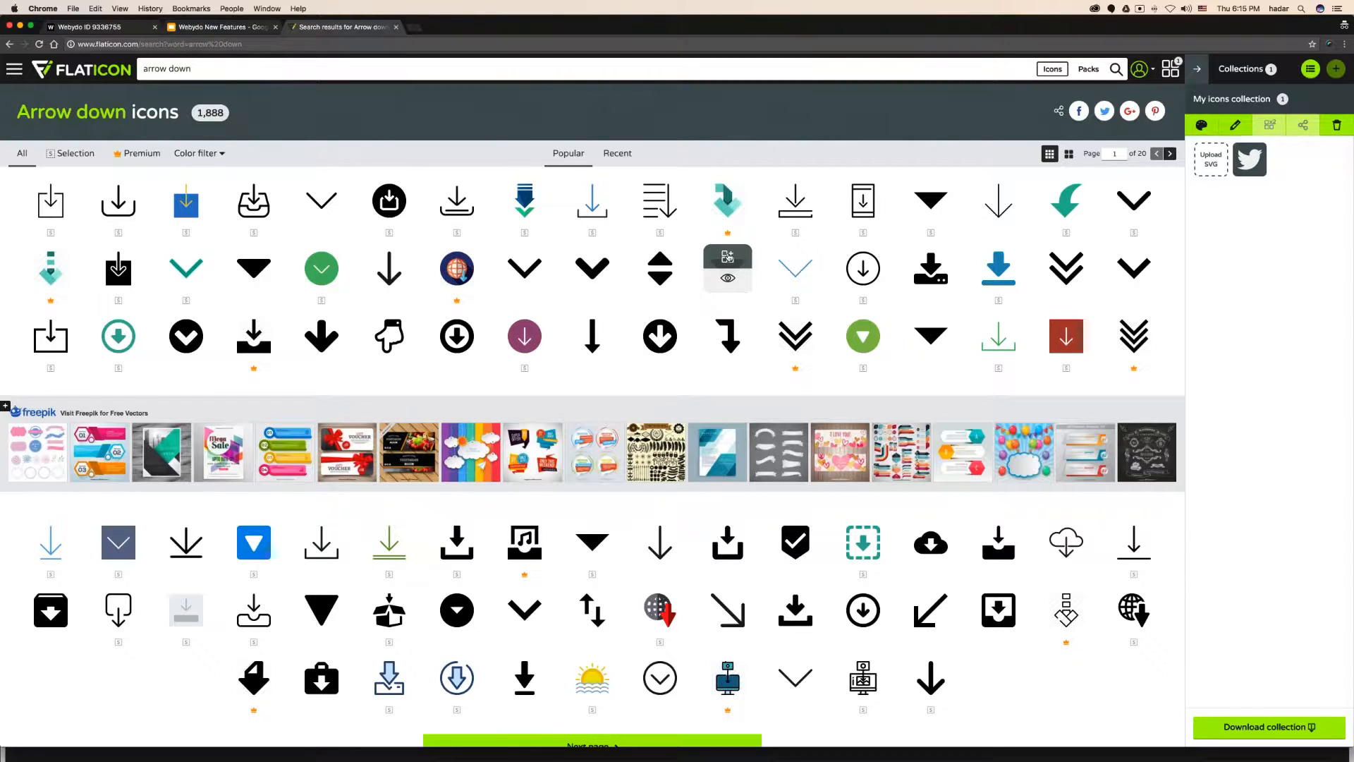
# Add a solid black down-pointing triangle icon to the collection and remove the Twitter icon from it.
pyautogui.click(727, 257)
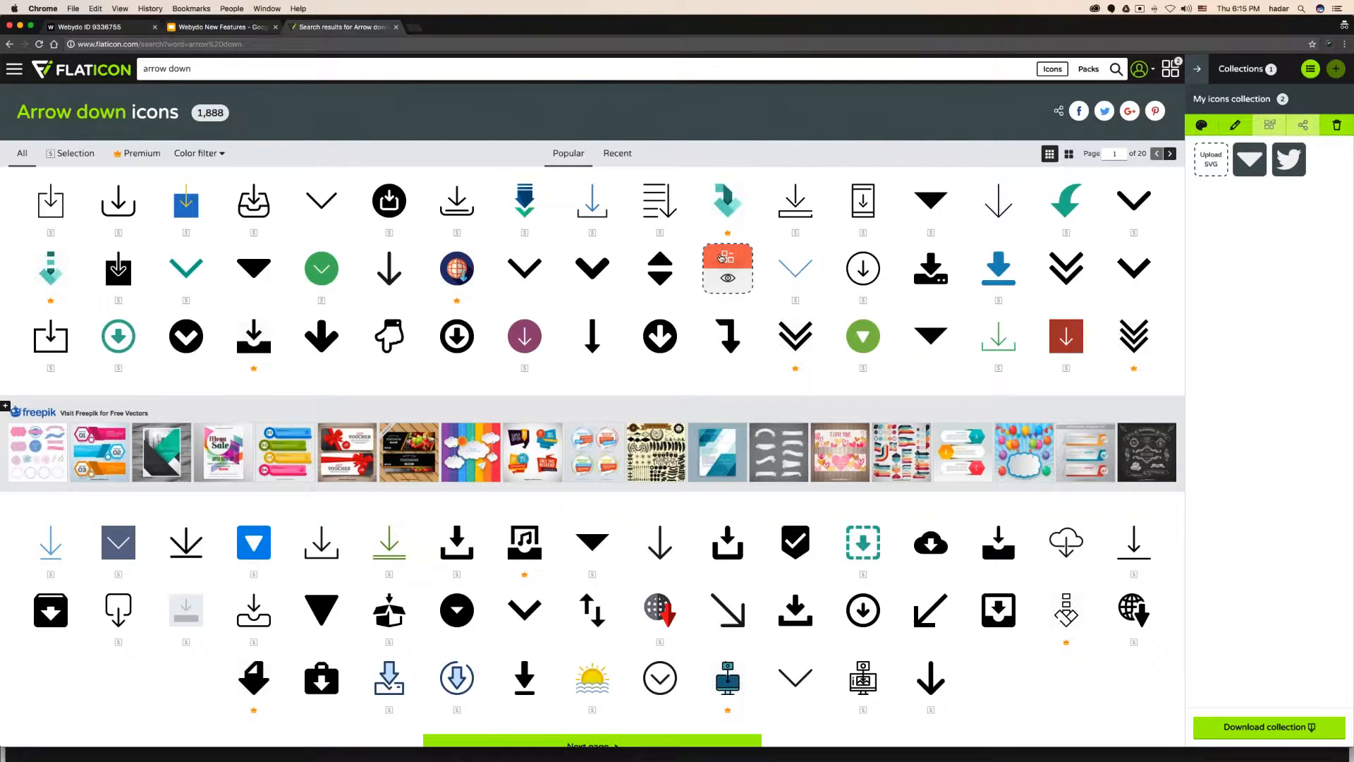
pyautogui.scroll(-2, 721, 257)
pyautogui.click(1291, 161)
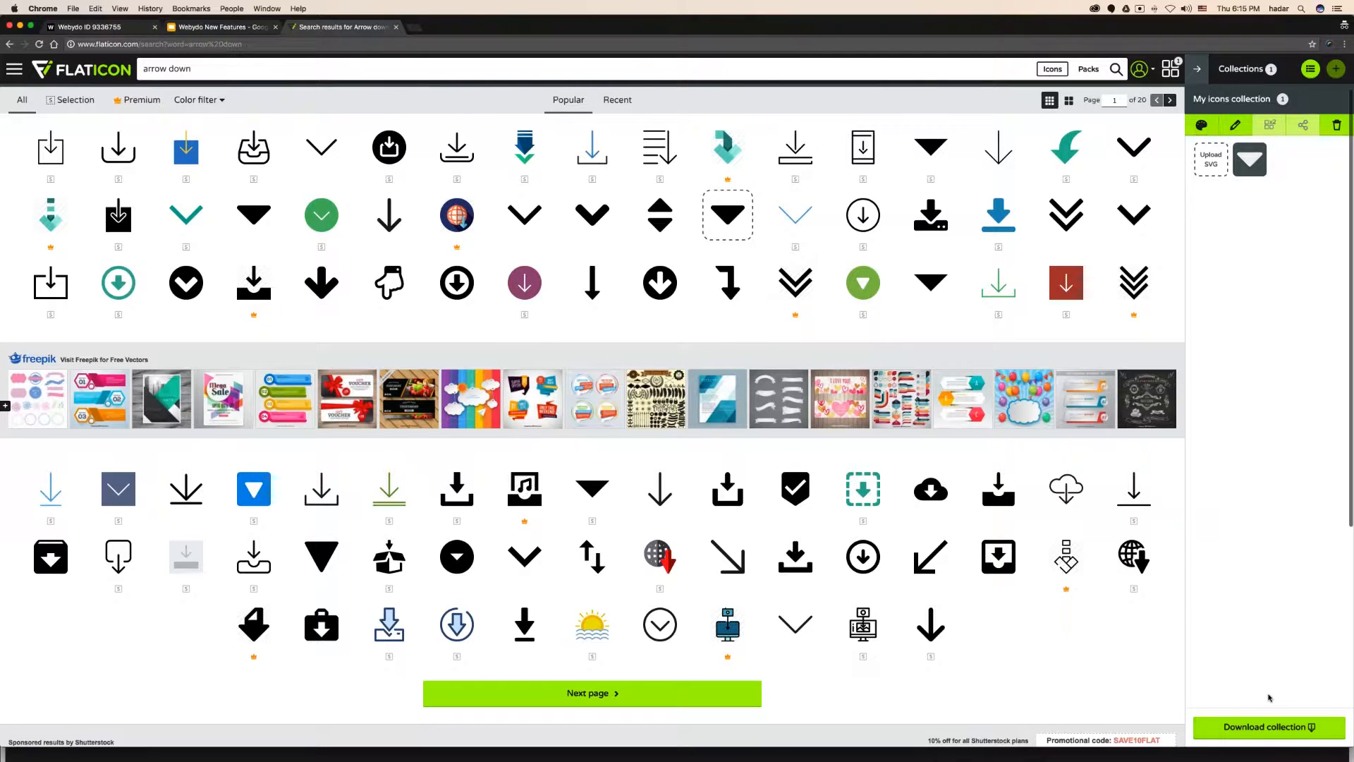
# Recolor the collection's triangle icon light grey and download it as a 16 px PNG with the free option.
pyautogui.click(1201, 124)
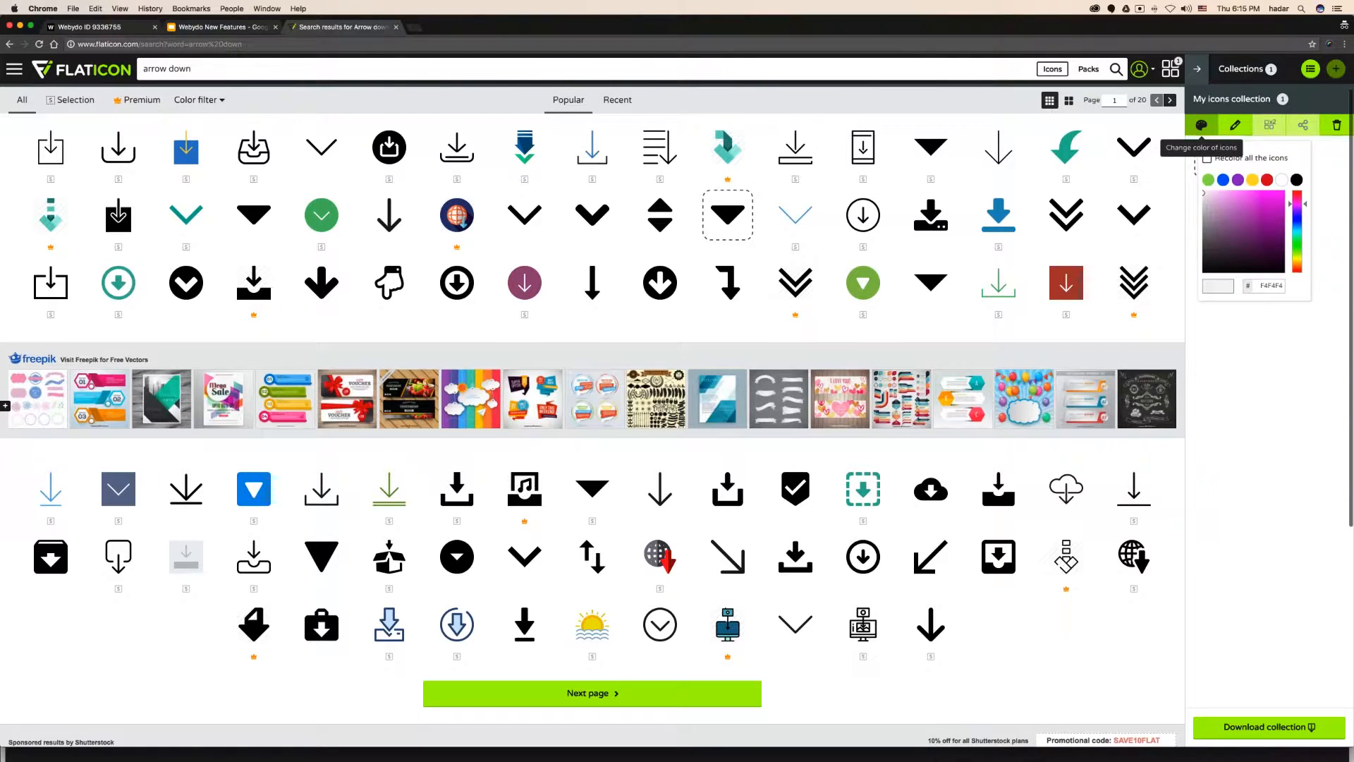
pyautogui.click(1202, 215)
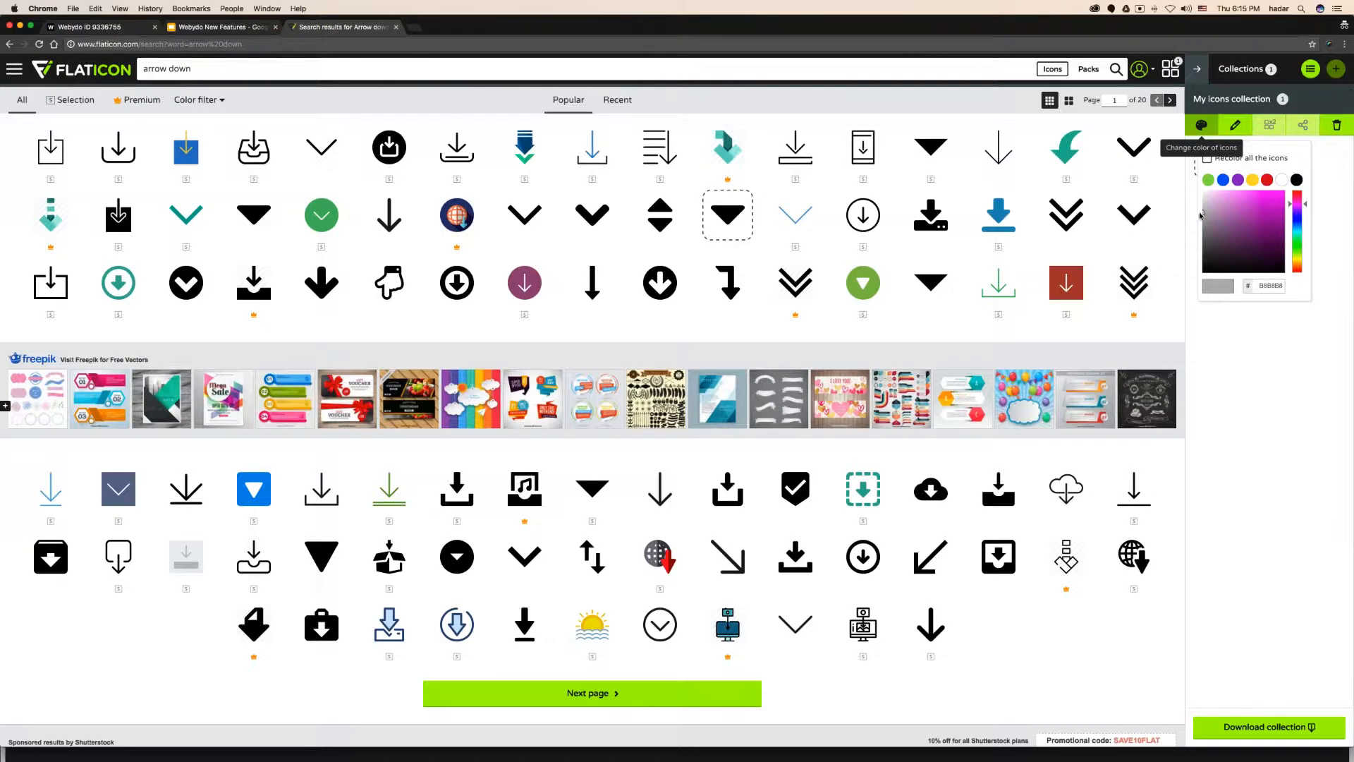
pyautogui.click(1273, 467)
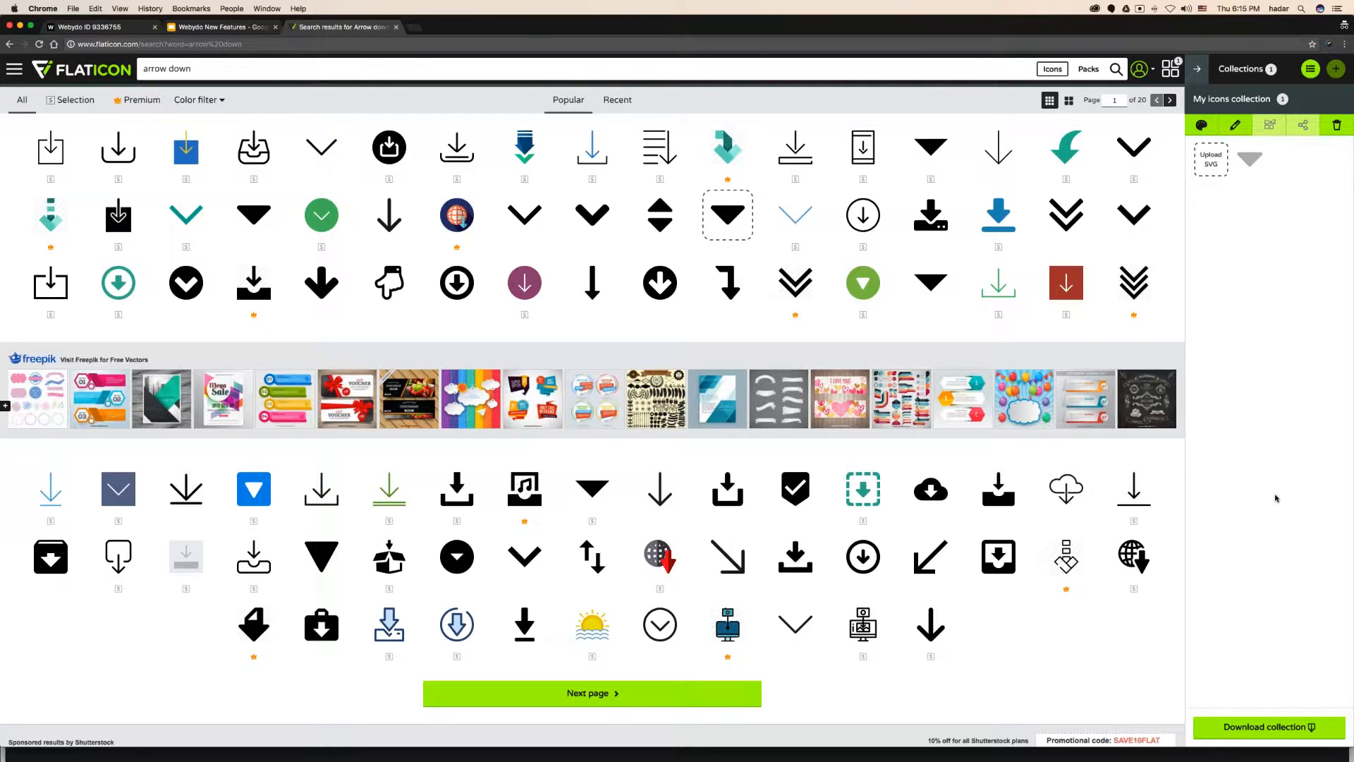
pyautogui.click(1268, 727)
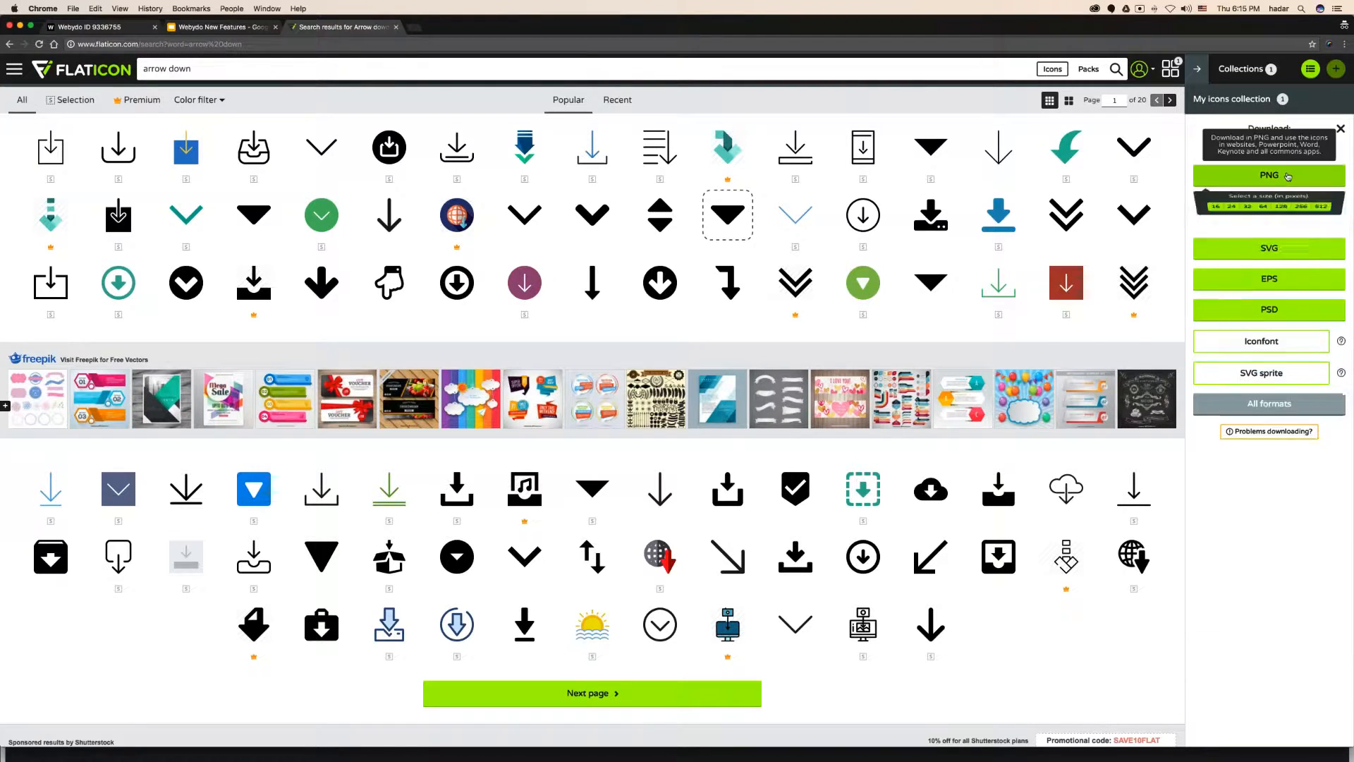
pyautogui.click(1213, 216)
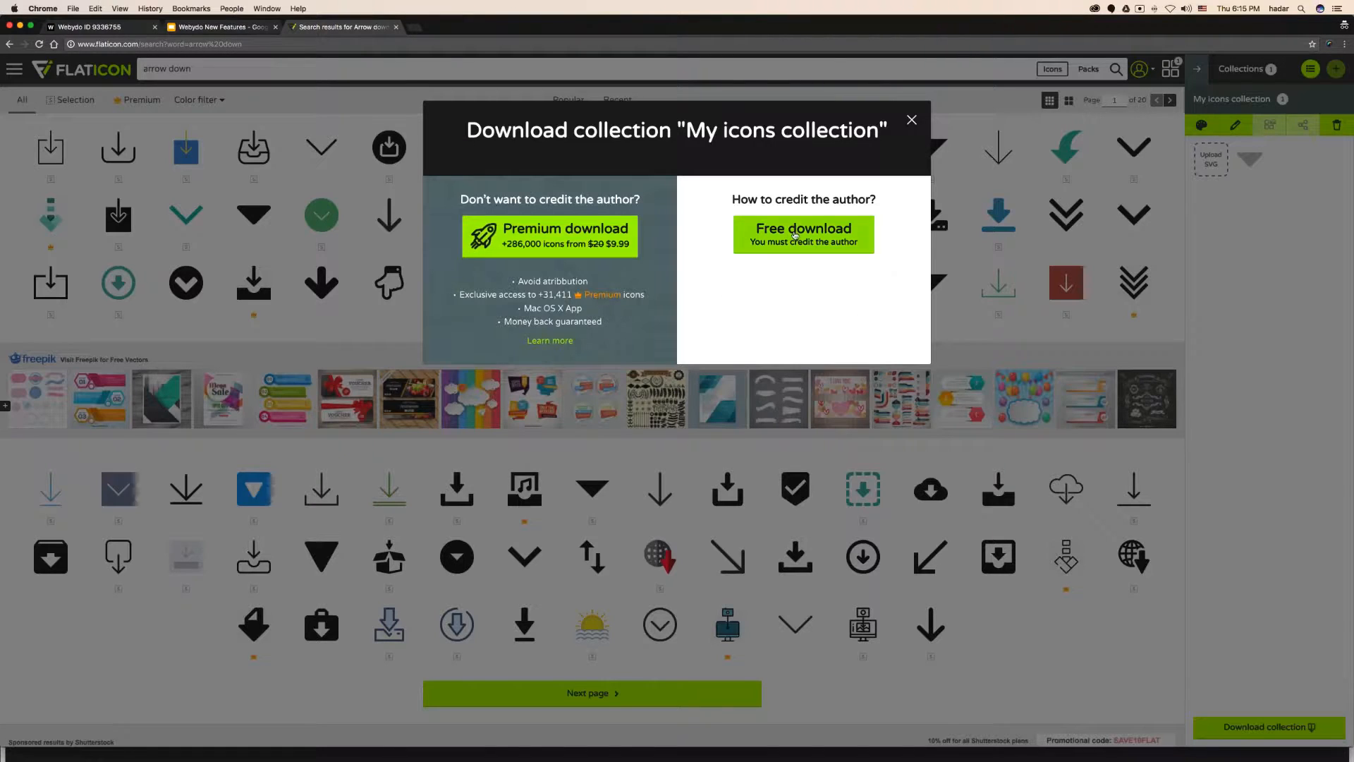
pyautogui.click(795, 234)
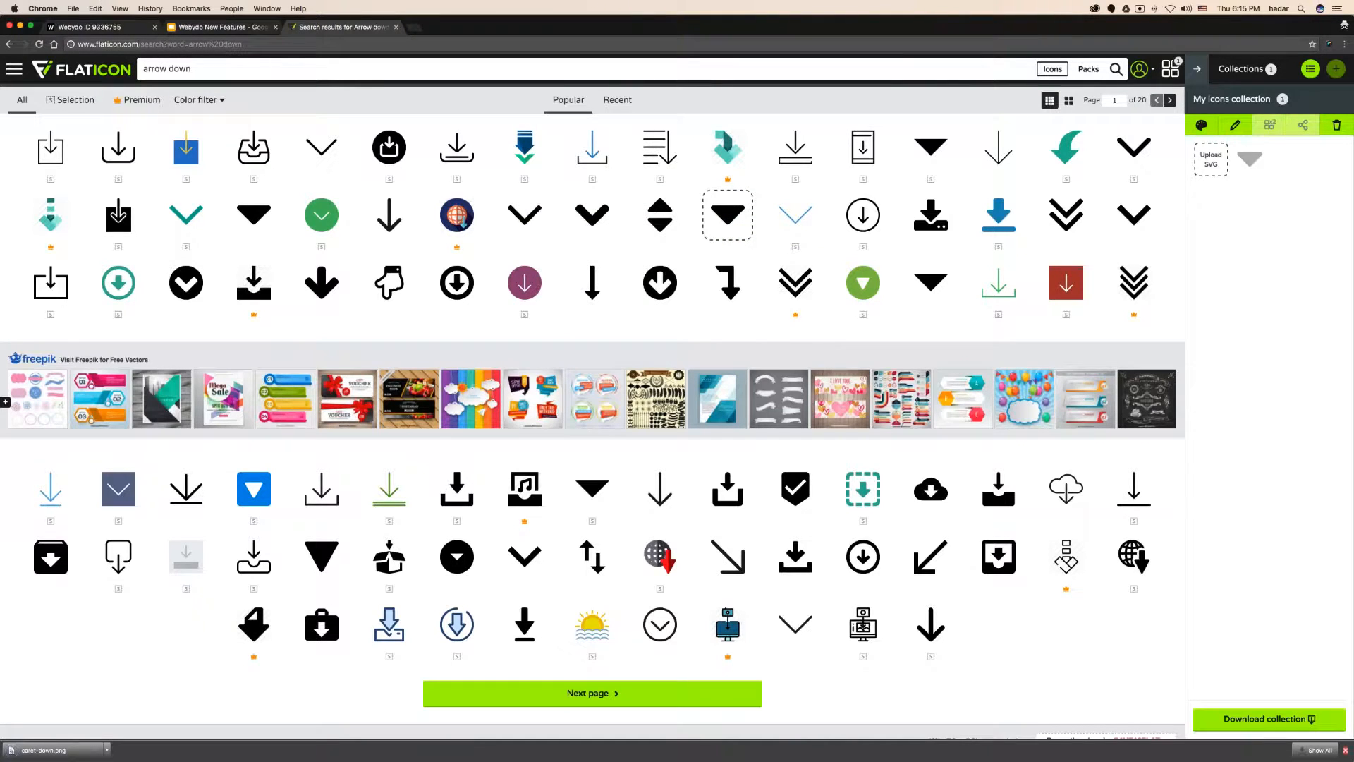
# Recolor the triangle icon to #383838 and download it as a second free 16 px PNG.
pyautogui.click(1201, 125)
pyautogui.click(1205, 234)
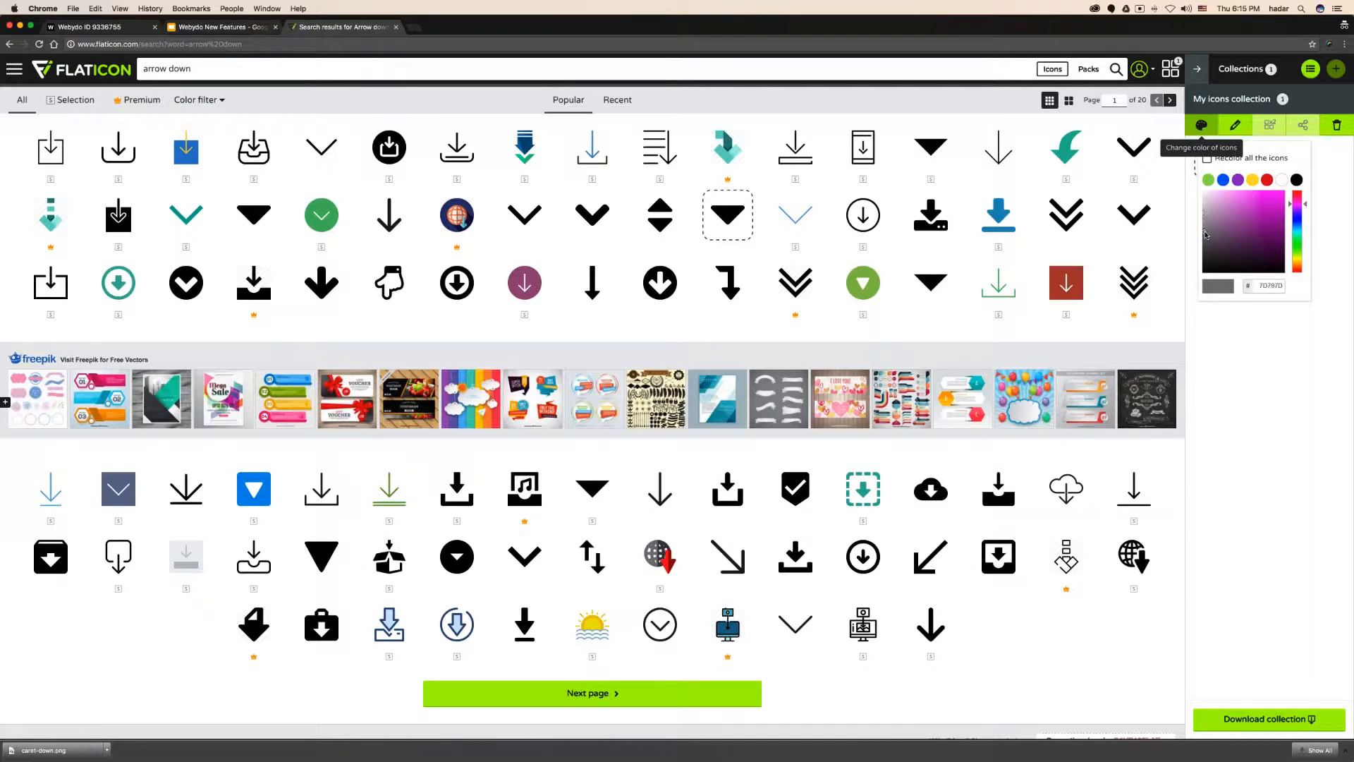
pyautogui.doubleClick(1270, 285)
pyautogui.write('383838')
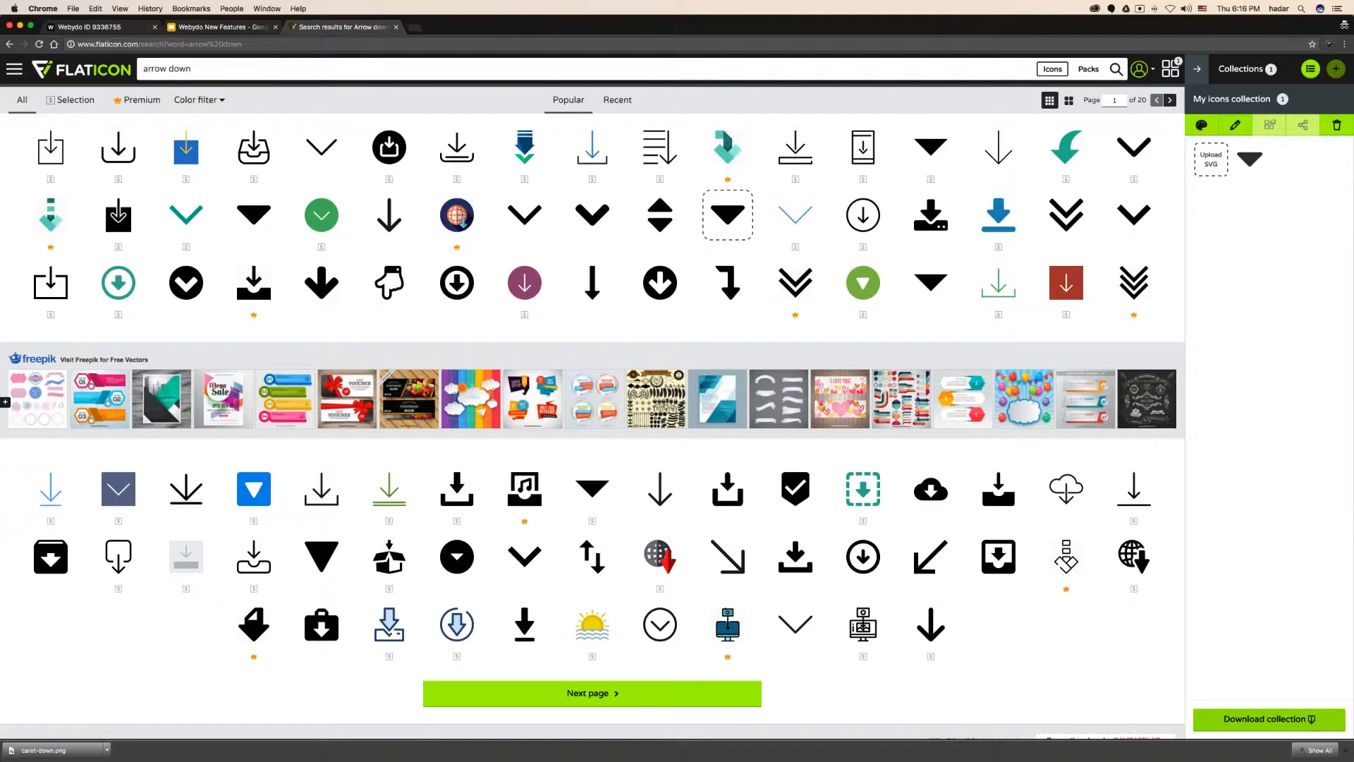
pyautogui.click(1308, 716)
pyautogui.click(1283, 176)
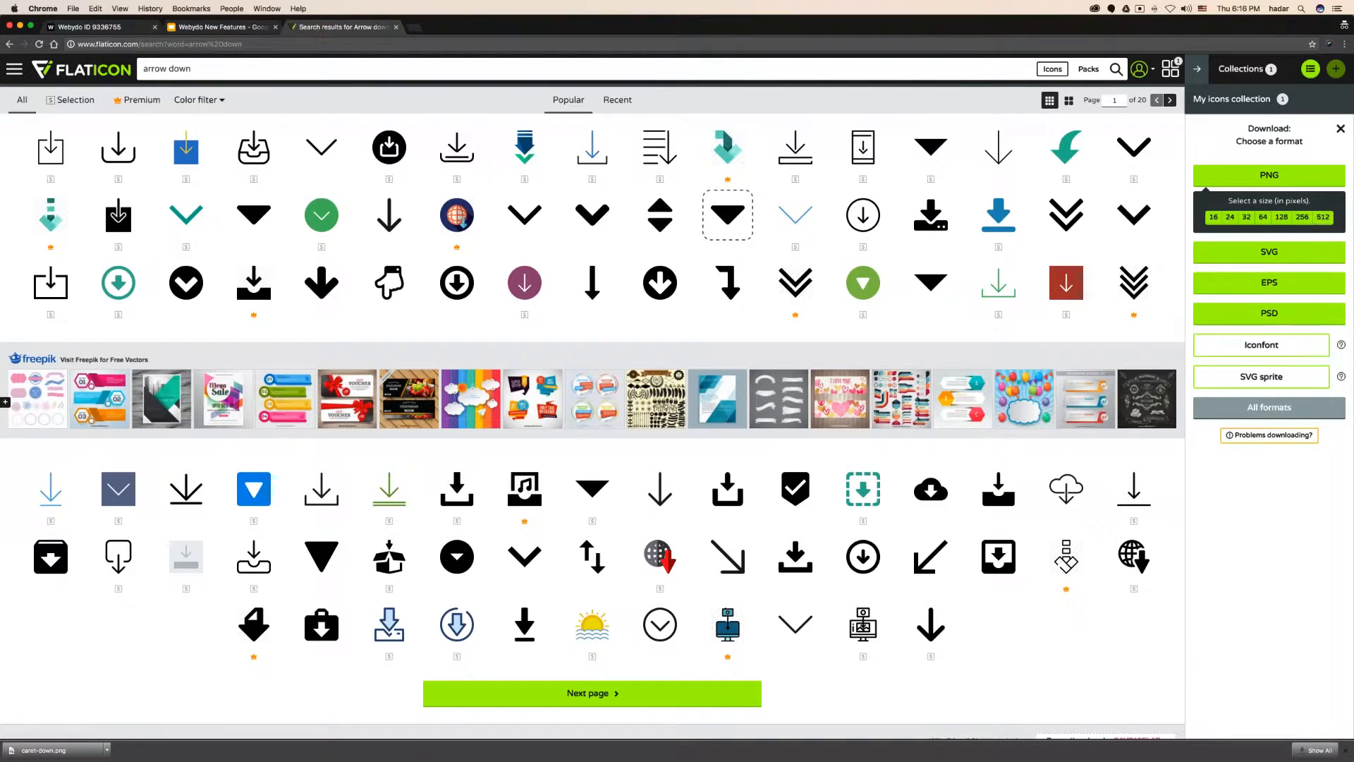
pyautogui.click(1214, 219)
pyautogui.click(795, 234)
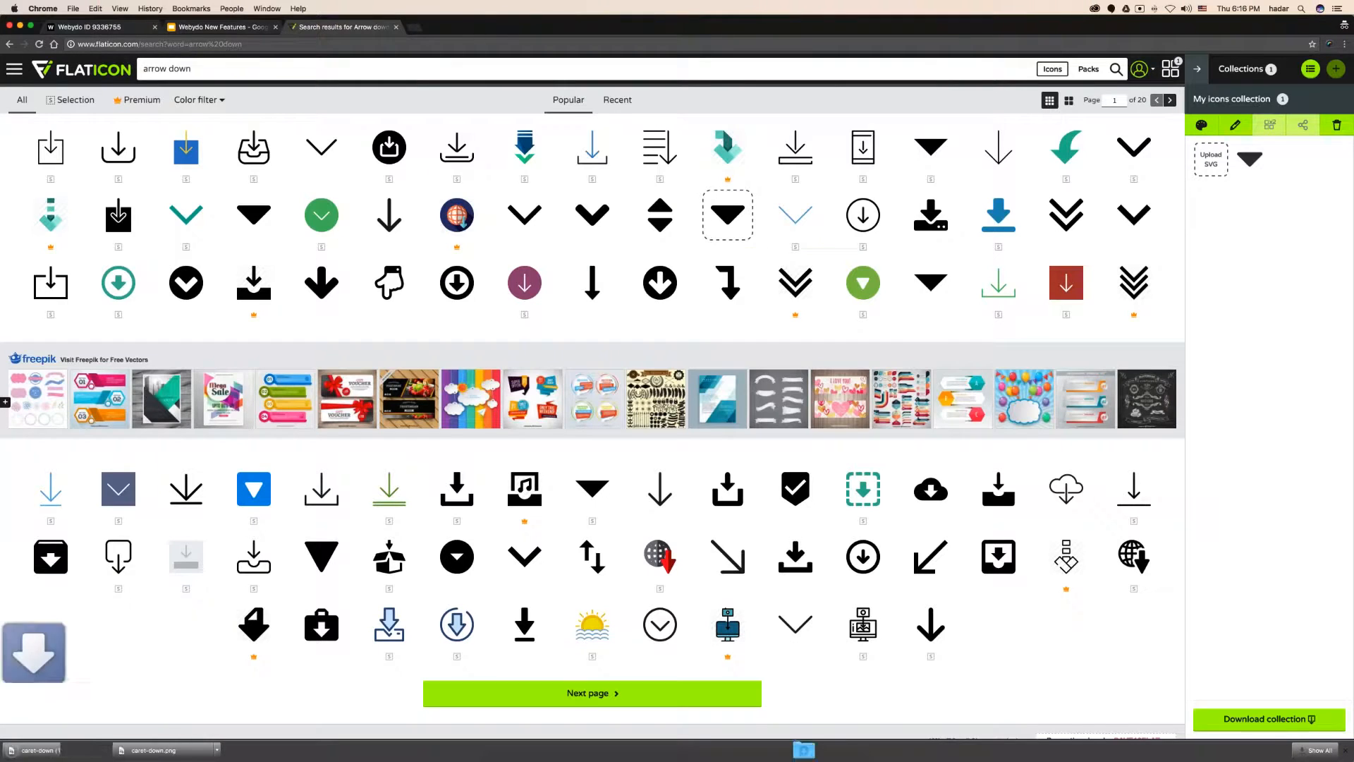
pyautogui.click(1345, 750)
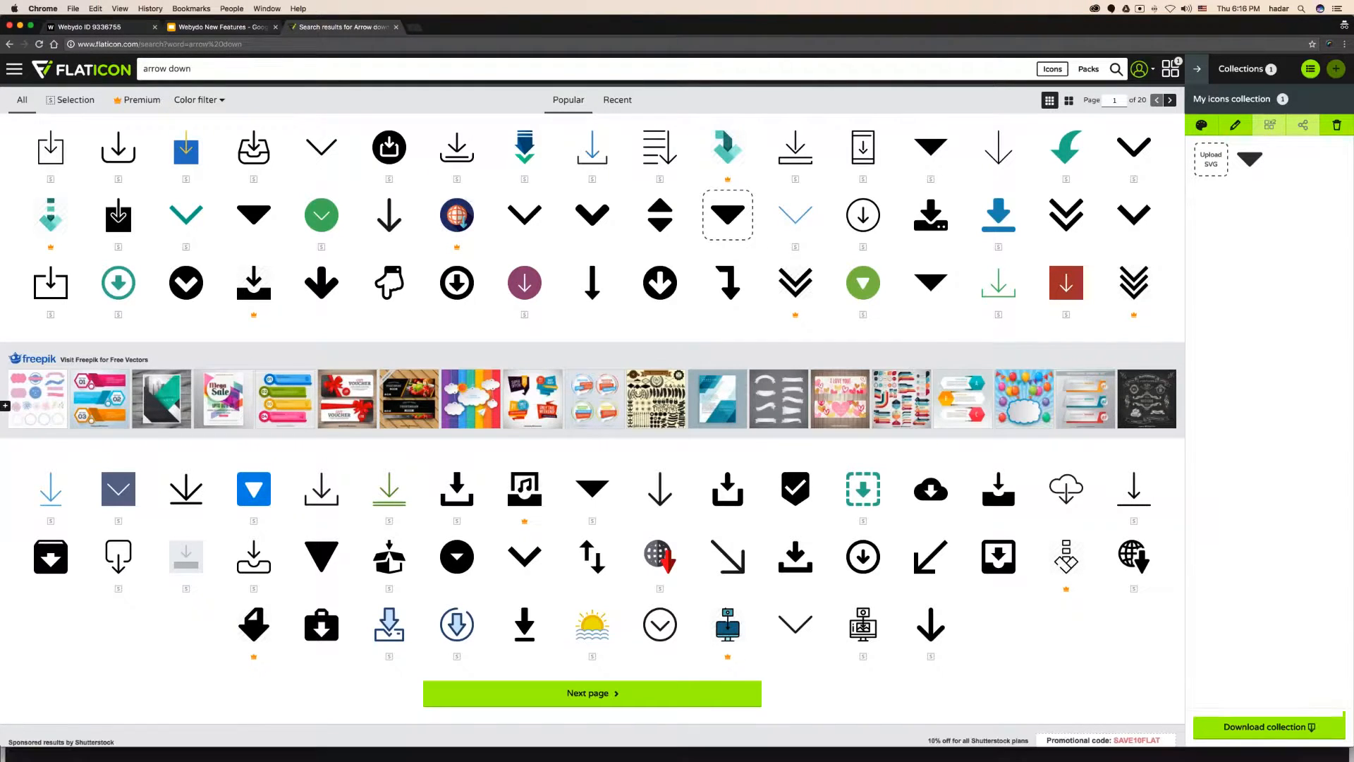
# Switch back to Webydo and upload caret-down (1).png as the Home page's normal-state menu icon.
pyautogui.click(82, 27)
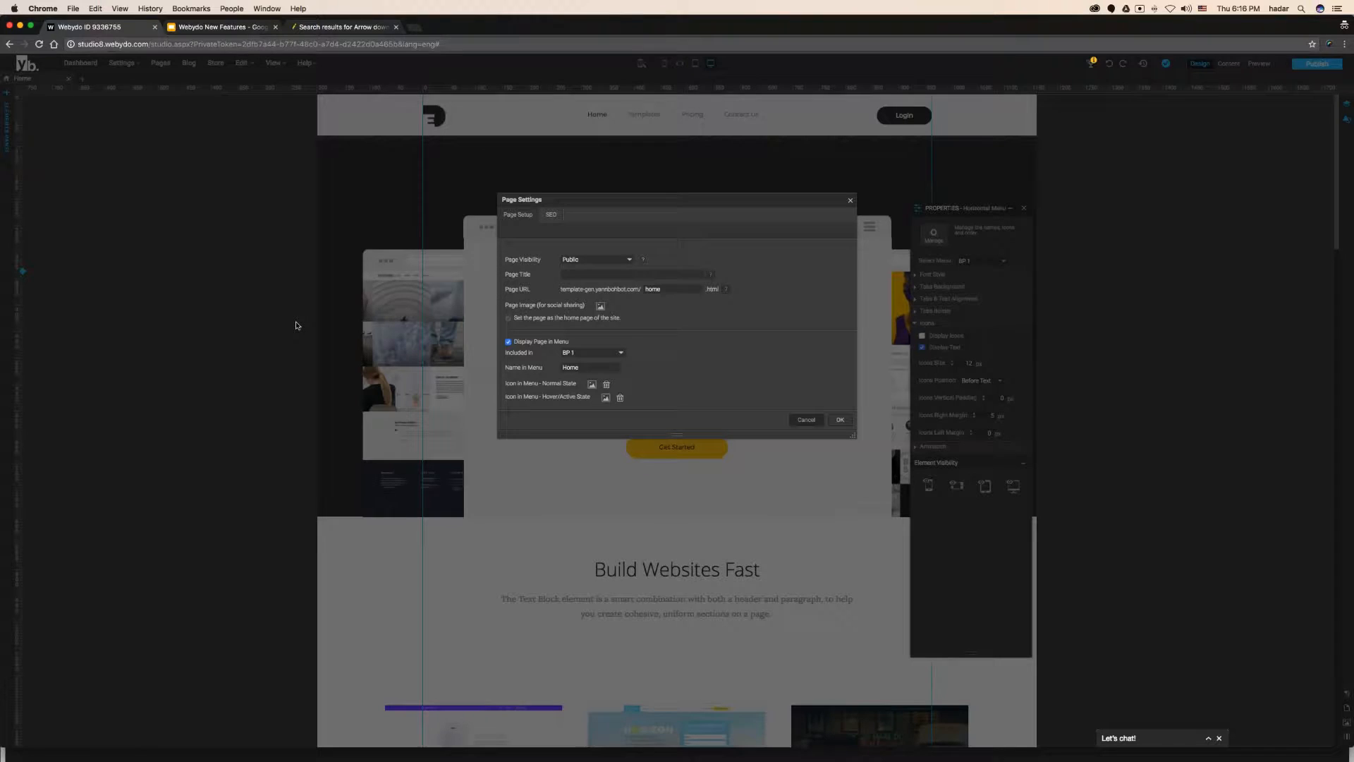
pyautogui.click(592, 387)
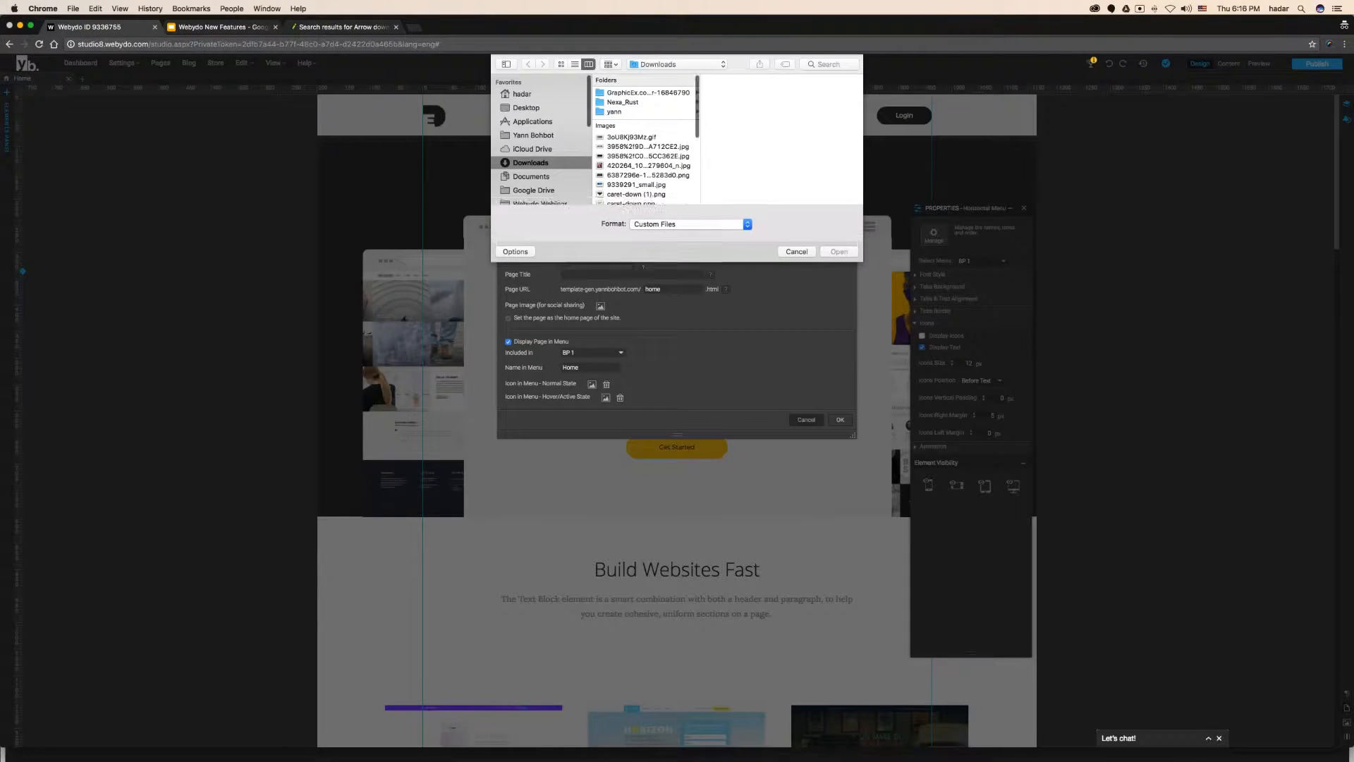
pyautogui.click(618, 195)
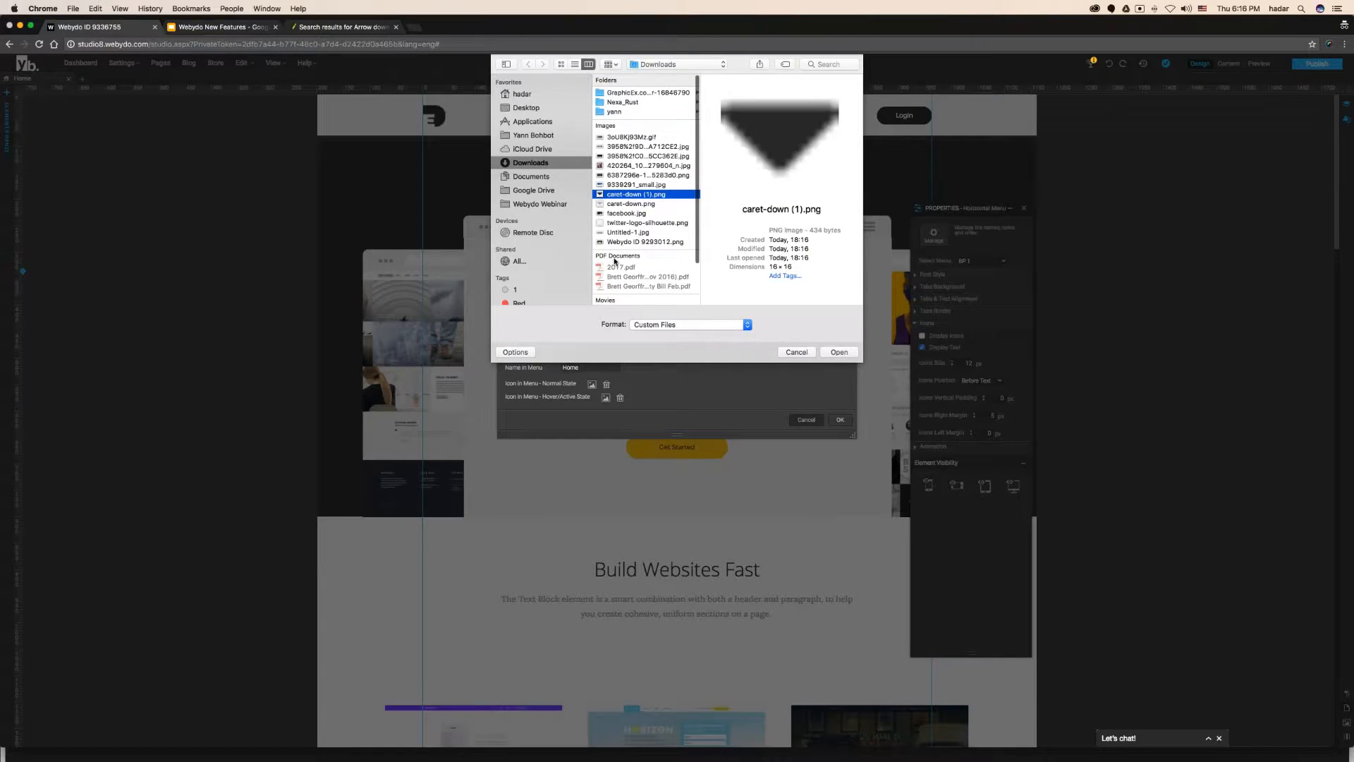
pyautogui.press('Return')
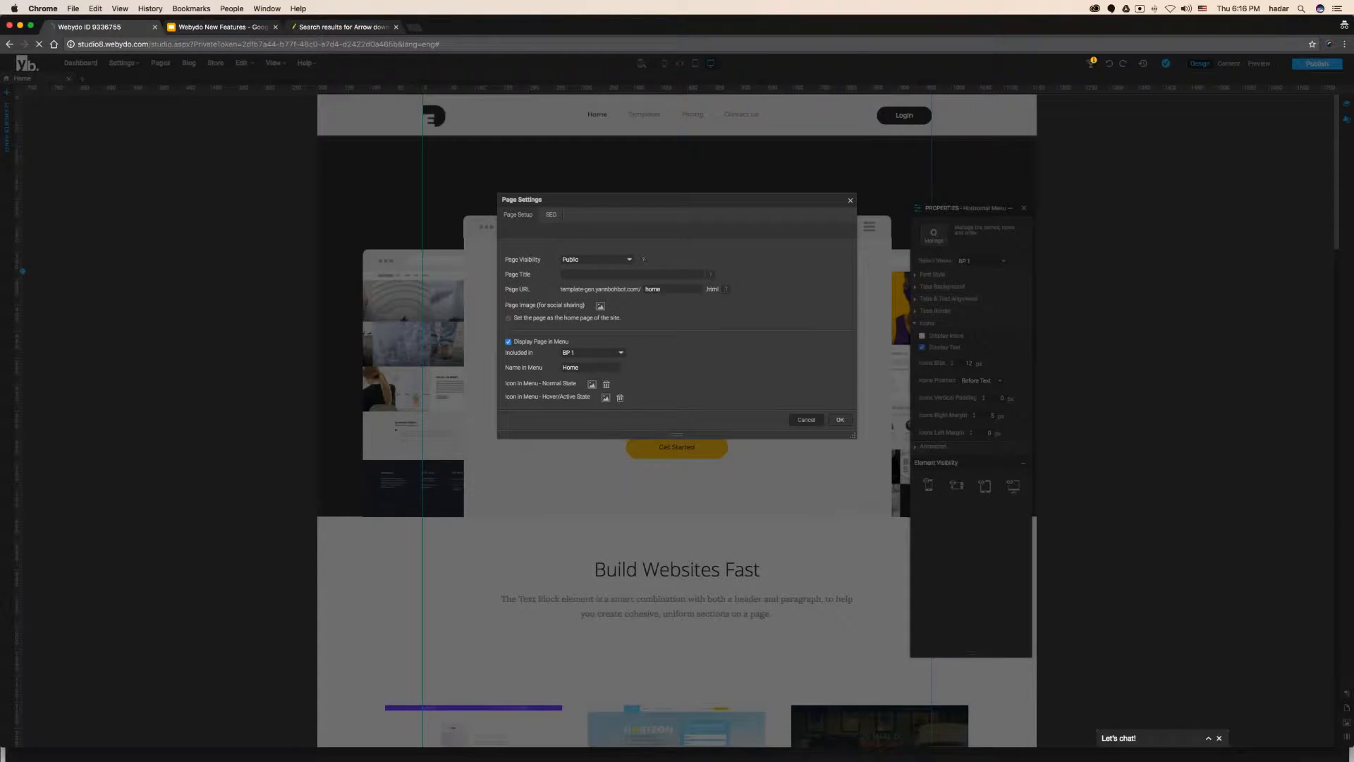
# Upload caret-down (1).png as the Home page's hover/active-state menu icon.
pyautogui.click(605, 398)
pyautogui.scroll(-3, 669, 159)
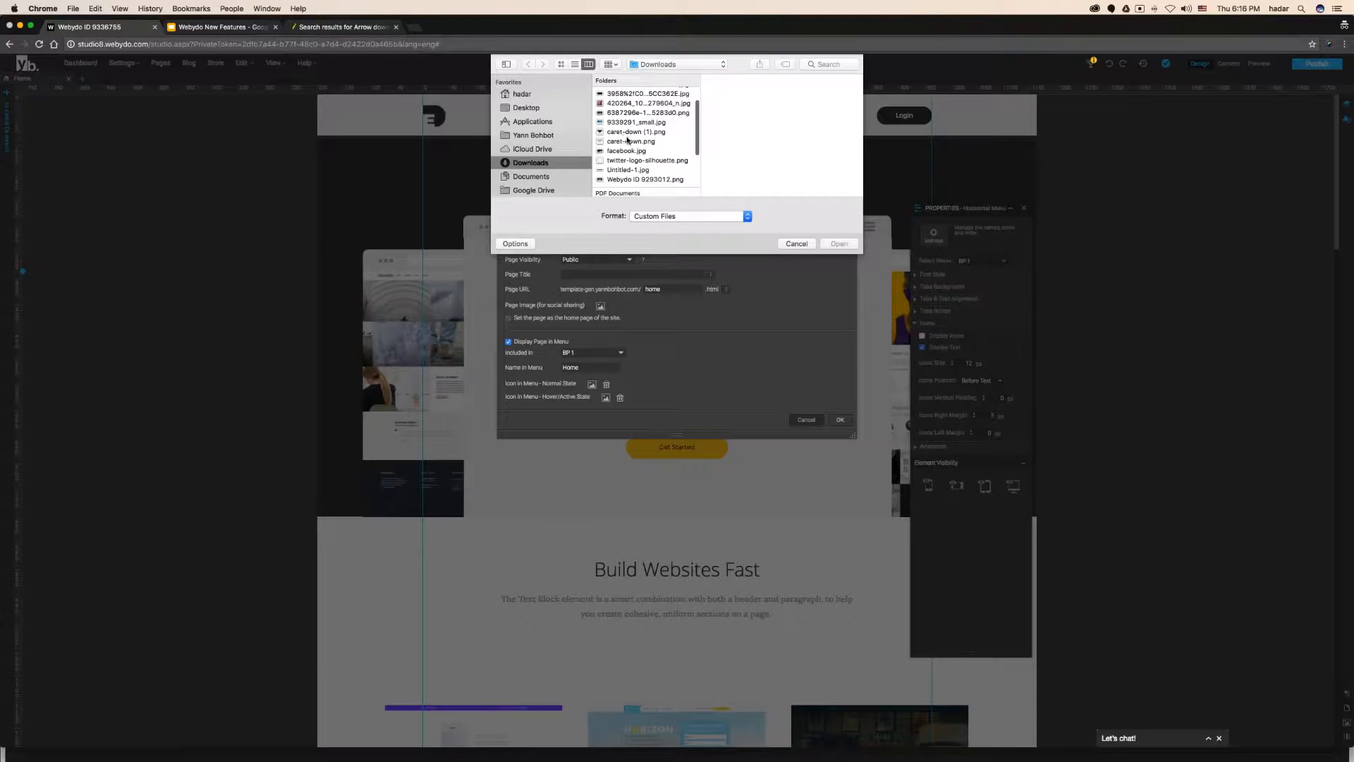
pyautogui.click(627, 133)
pyautogui.press('Return')
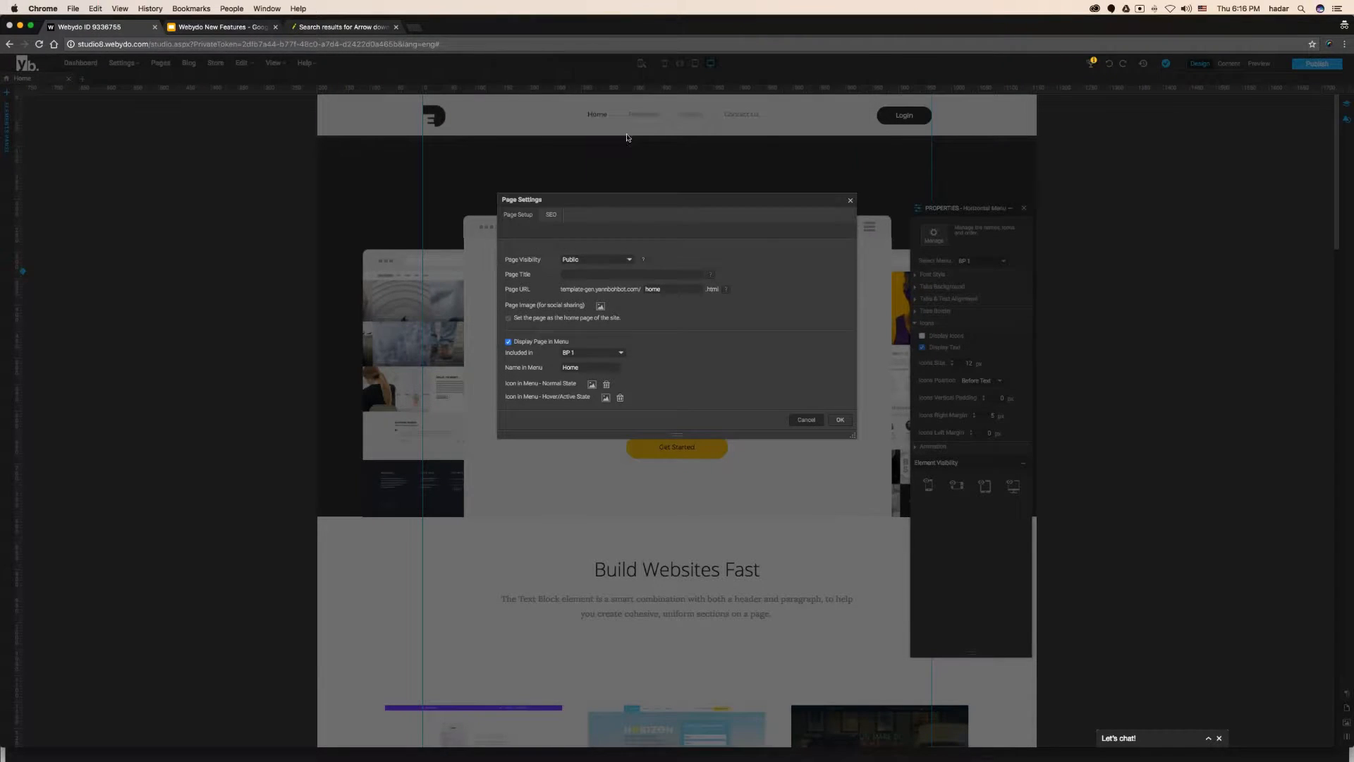
# Replace the Home page's hover/active-state menu icon with caret-down.png.
pyautogui.click(606, 398)
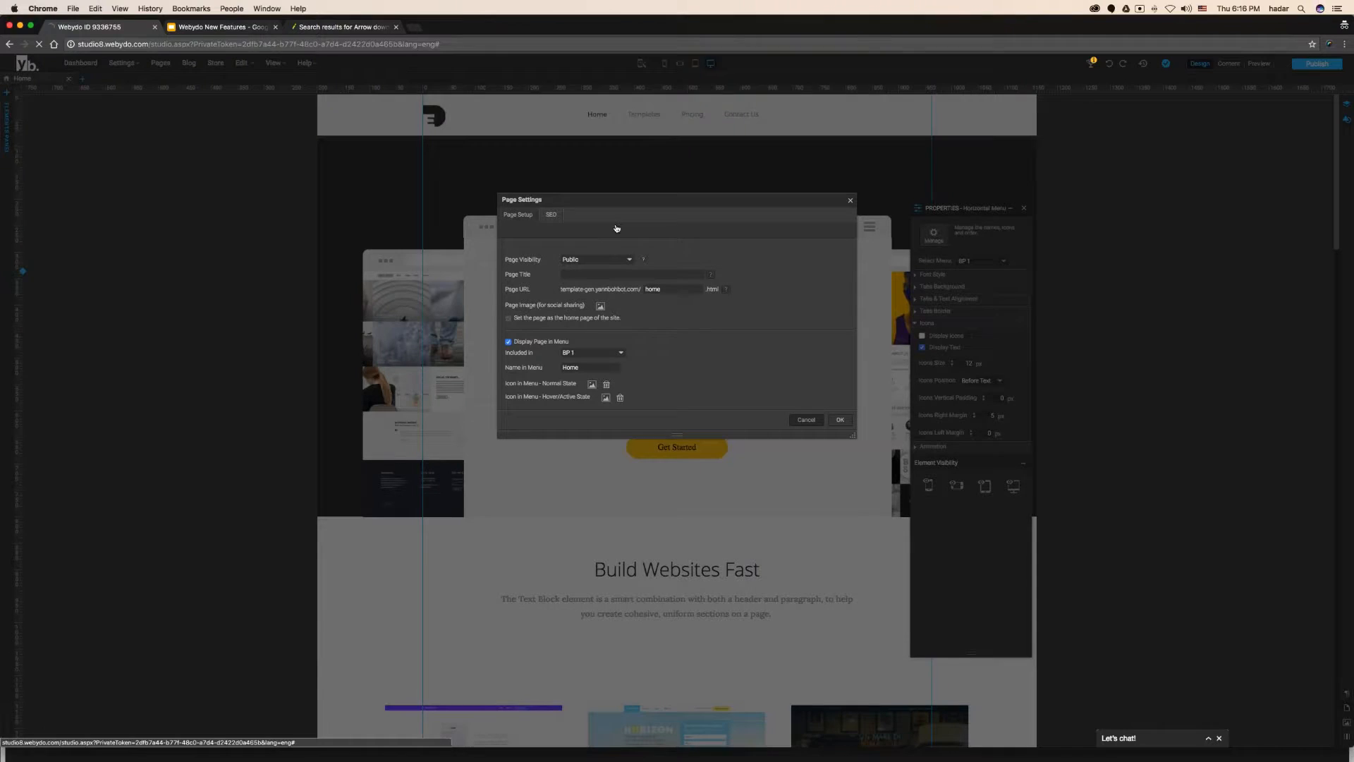
pyautogui.scroll(-2, 628, 166)
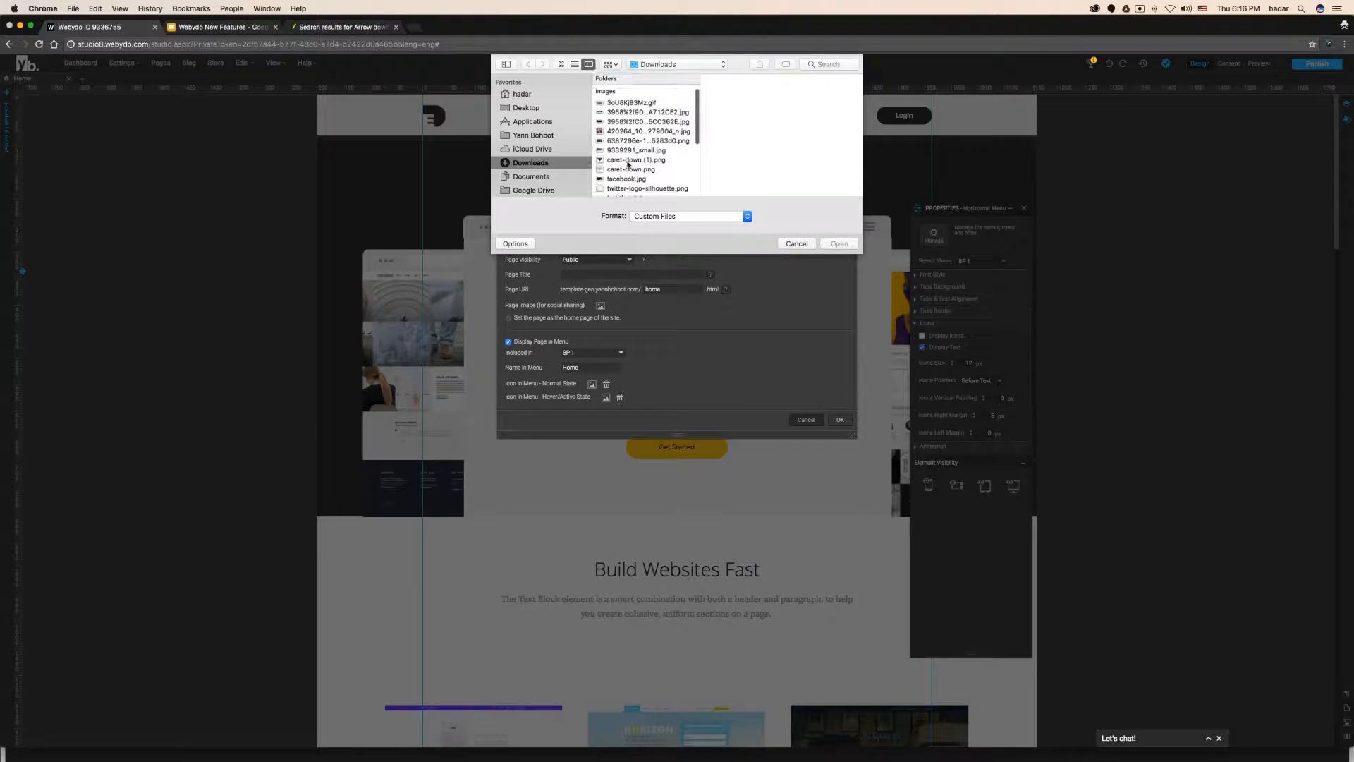
pyautogui.click(628, 170)
pyautogui.doubleClick(628, 169)
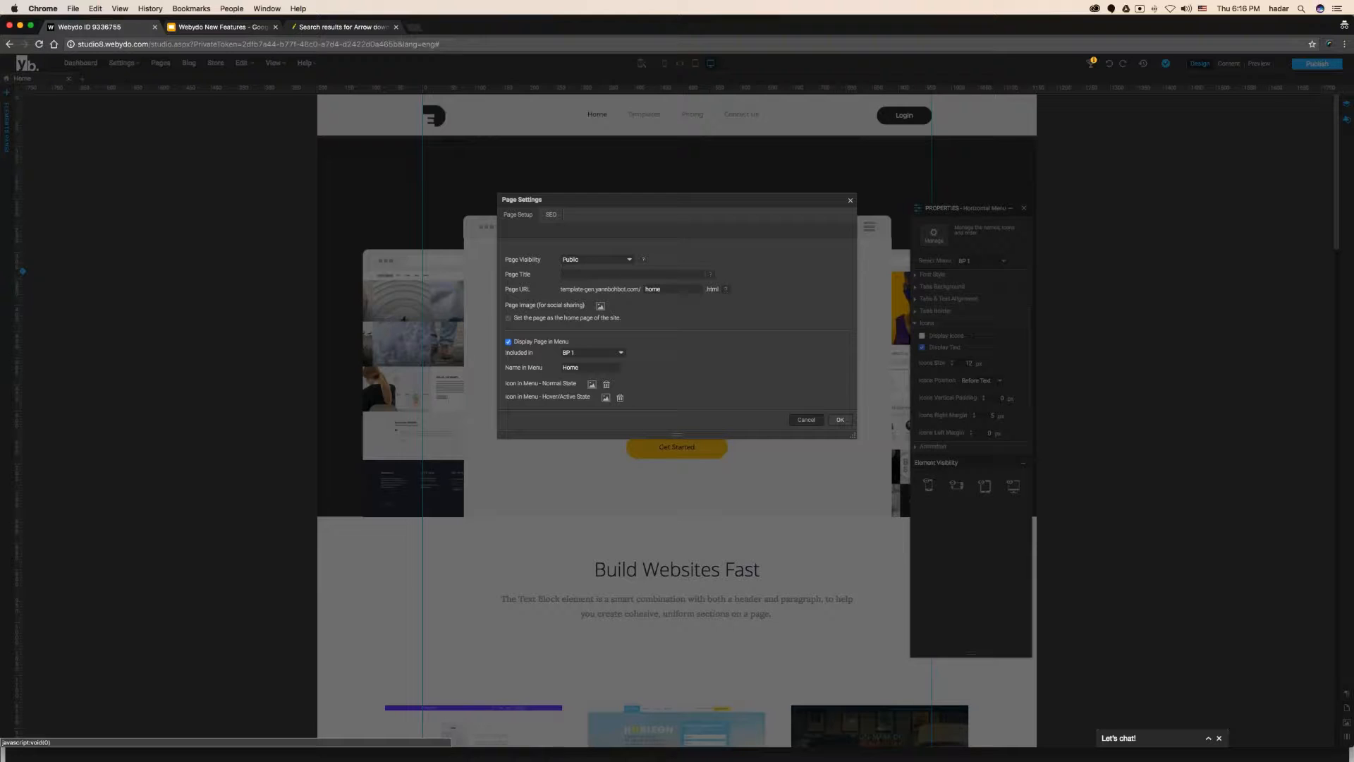
# Save the Home page settings and enable icon display in the horizontal menu.
pyautogui.click(840, 421)
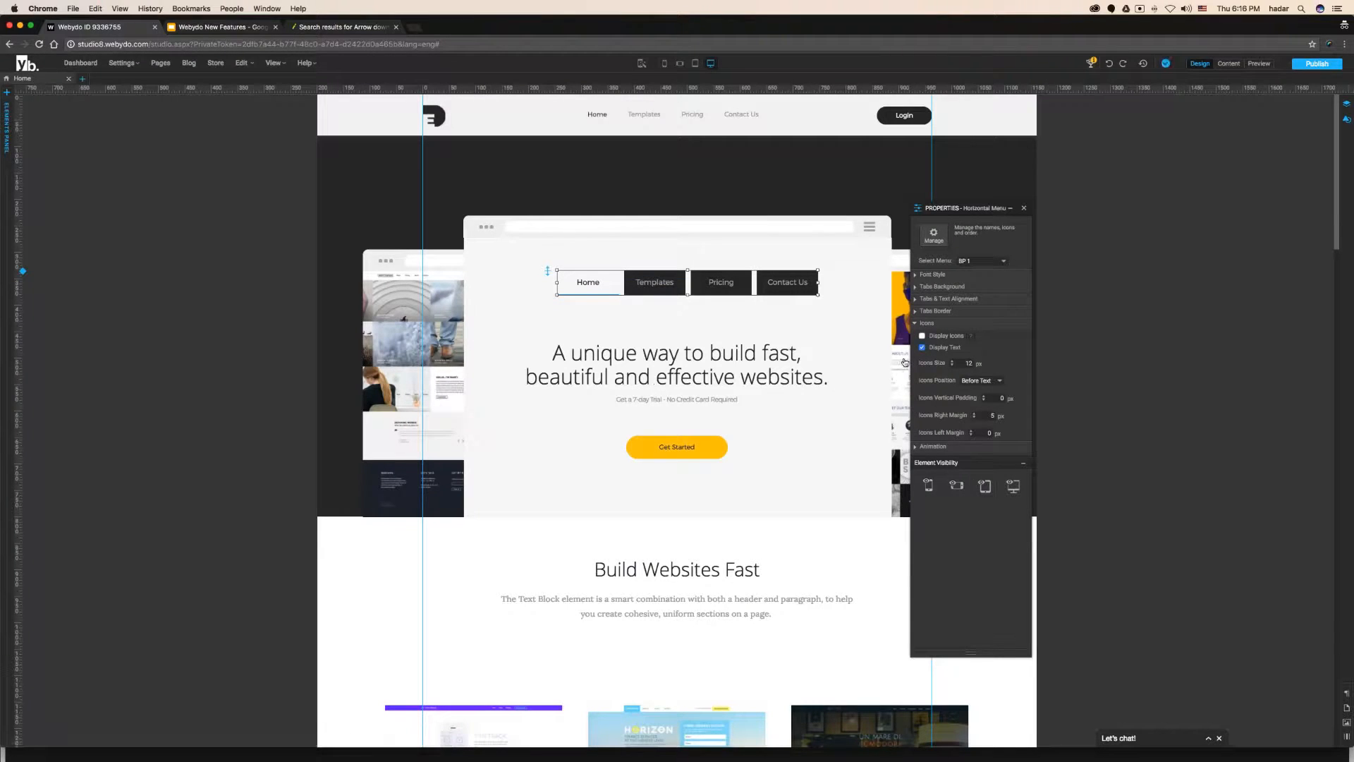
pyautogui.click(922, 336)
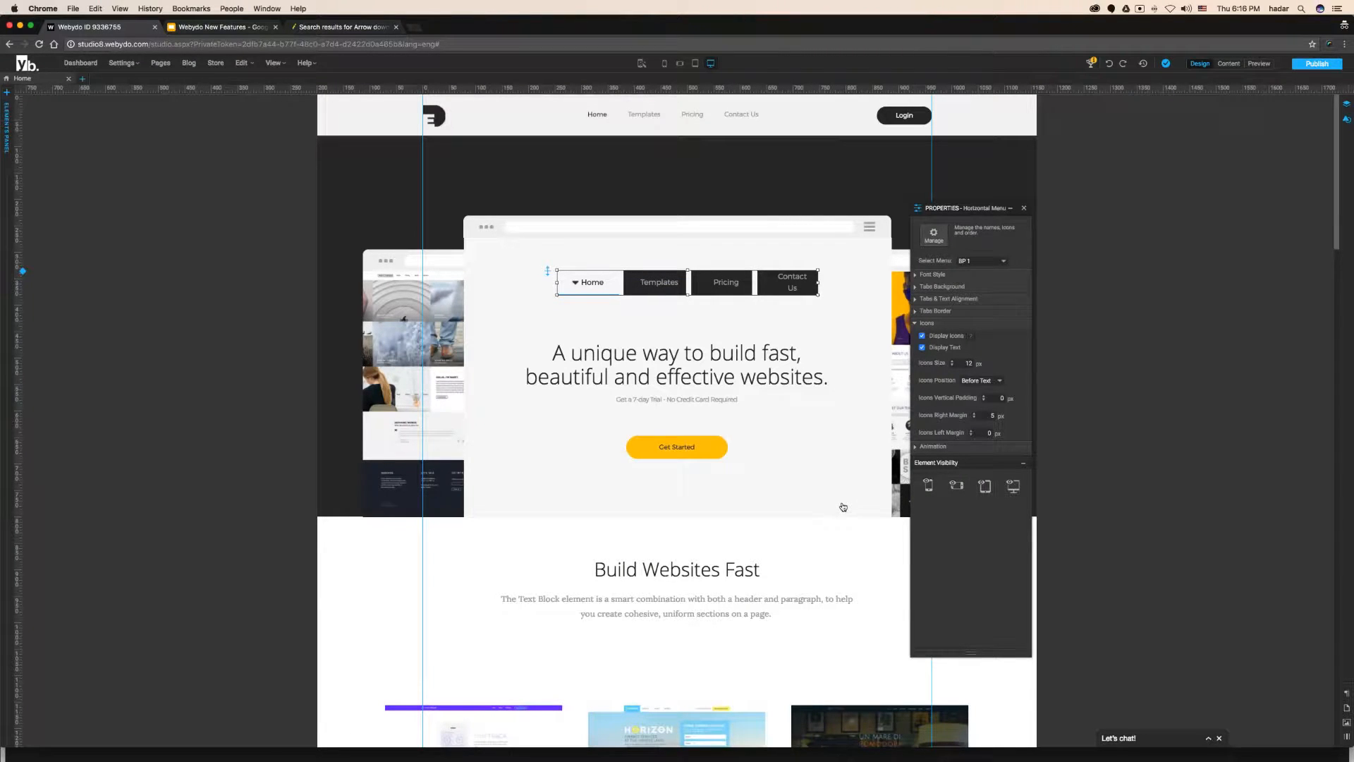
# Set the horizontal menu's normal tab background color to transparent.
pyautogui.click(941, 286)
pyautogui.click(973, 301)
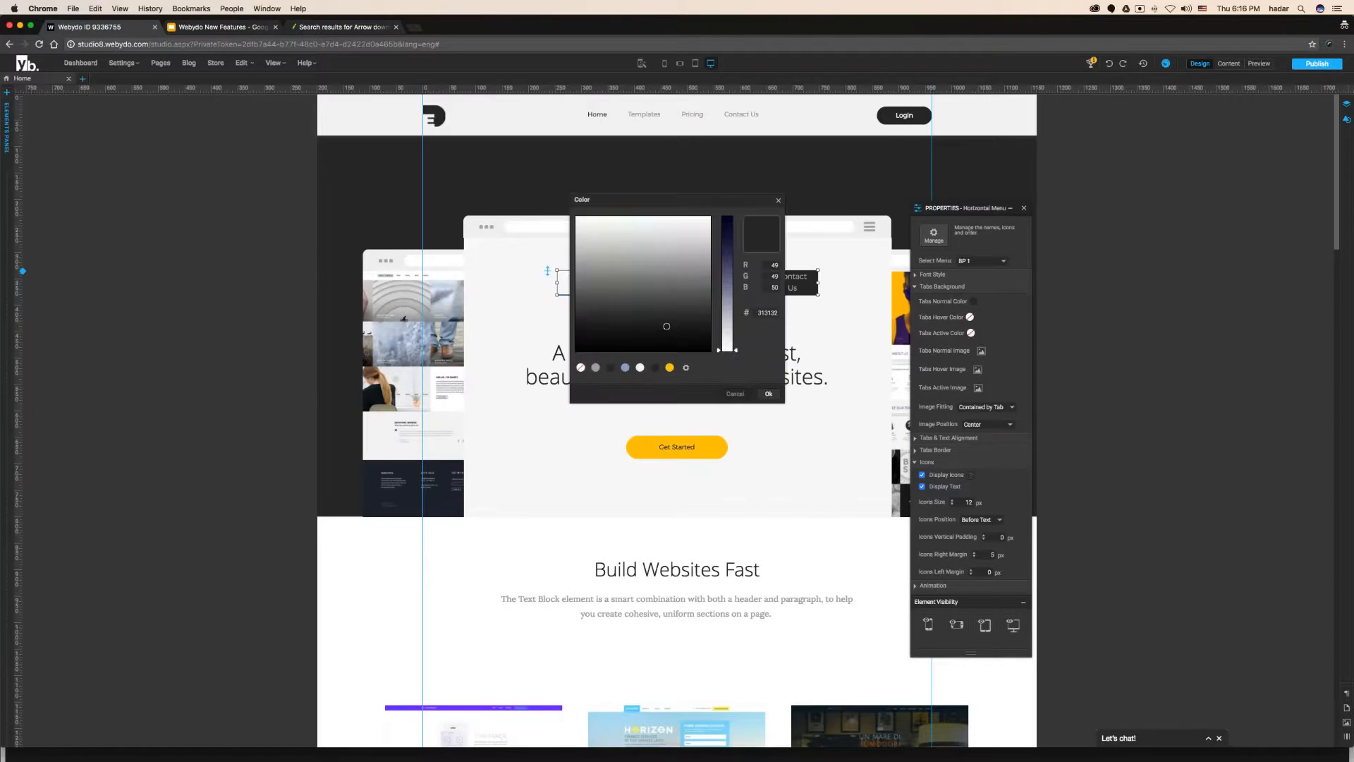
pyautogui.click(582, 369)
pyautogui.click(768, 393)
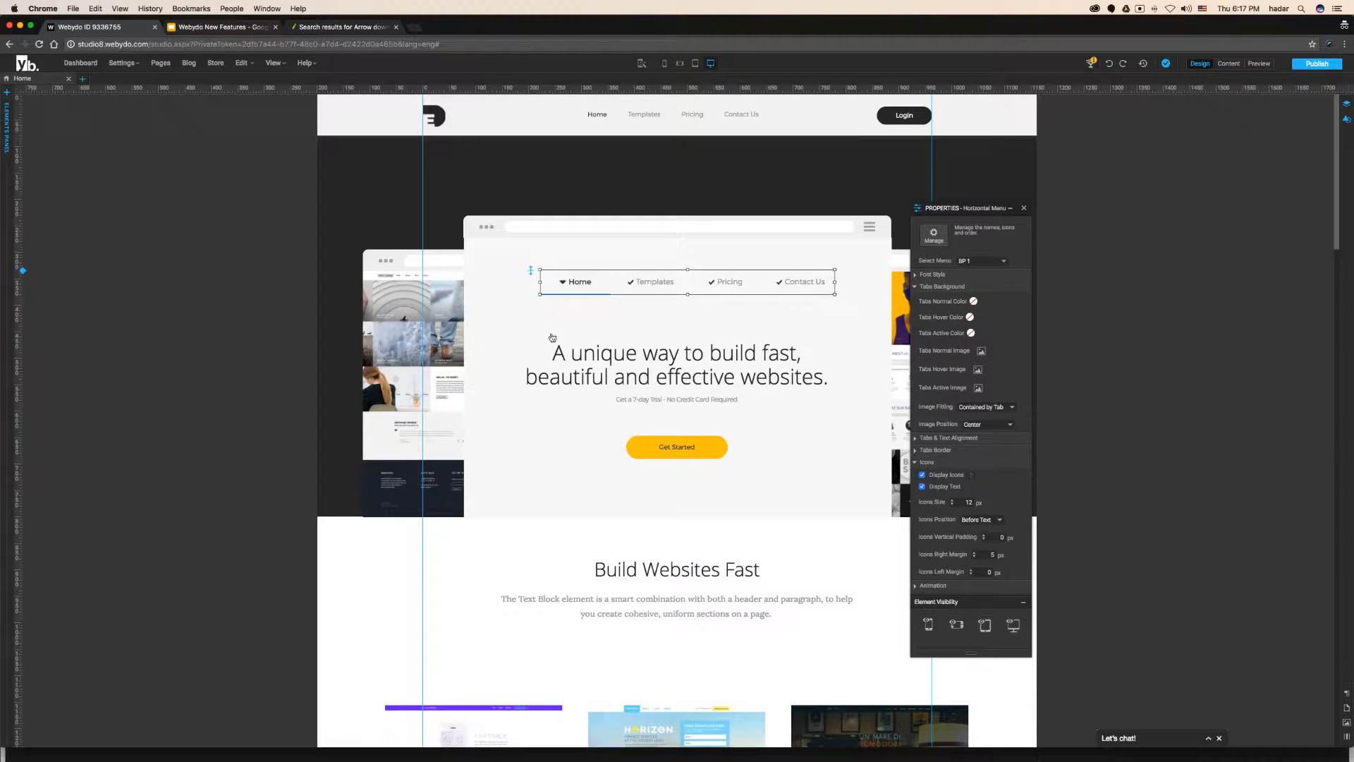
pyautogui.click(159, 64)
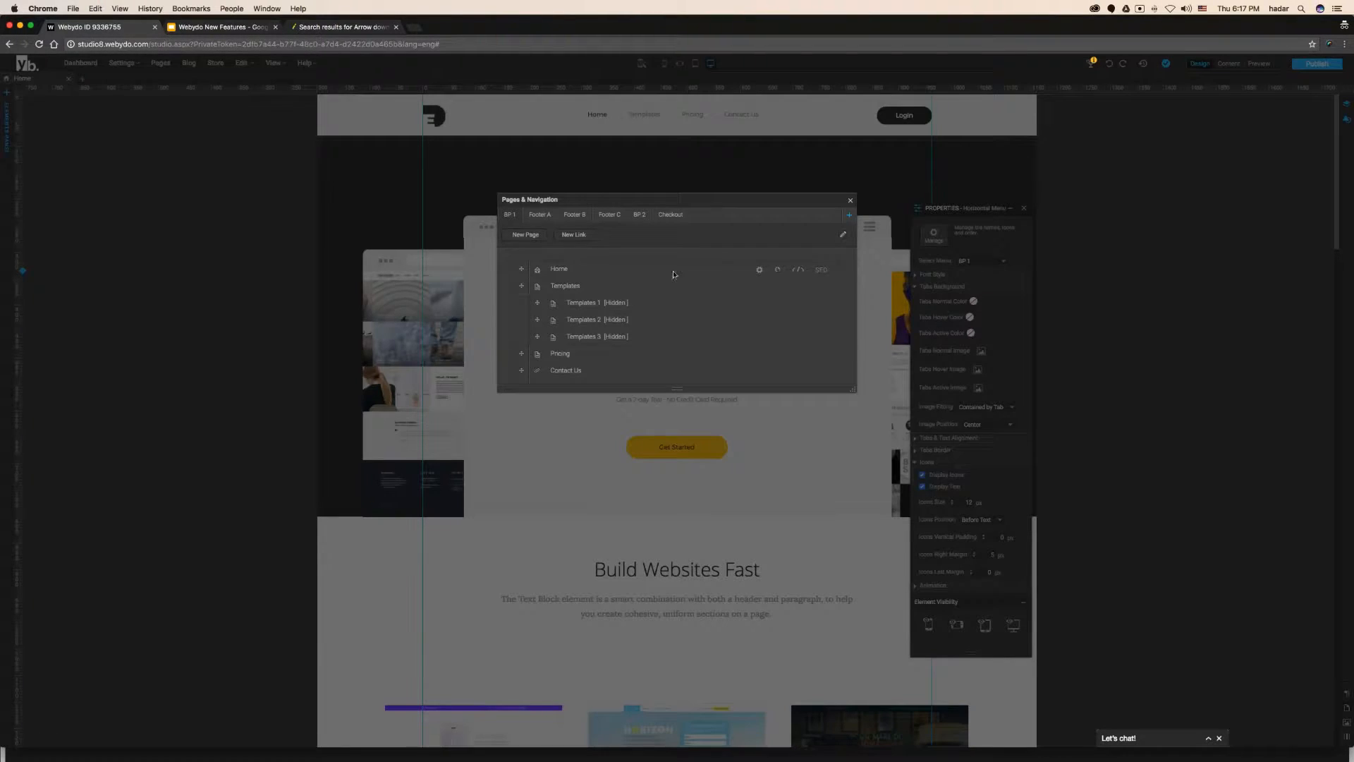
pyautogui.click(759, 269)
pyautogui.click(592, 384)
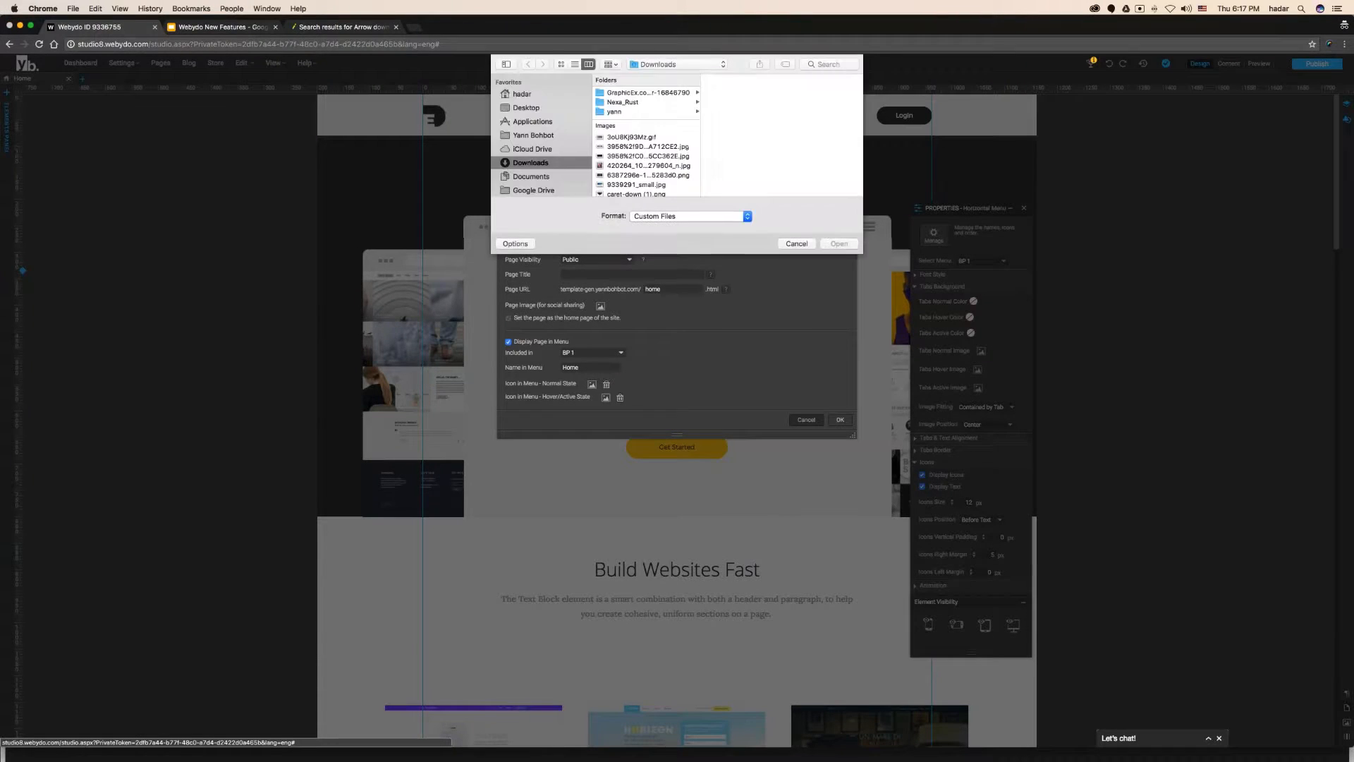
pyautogui.click(796, 244)
pyautogui.click(799, 422)
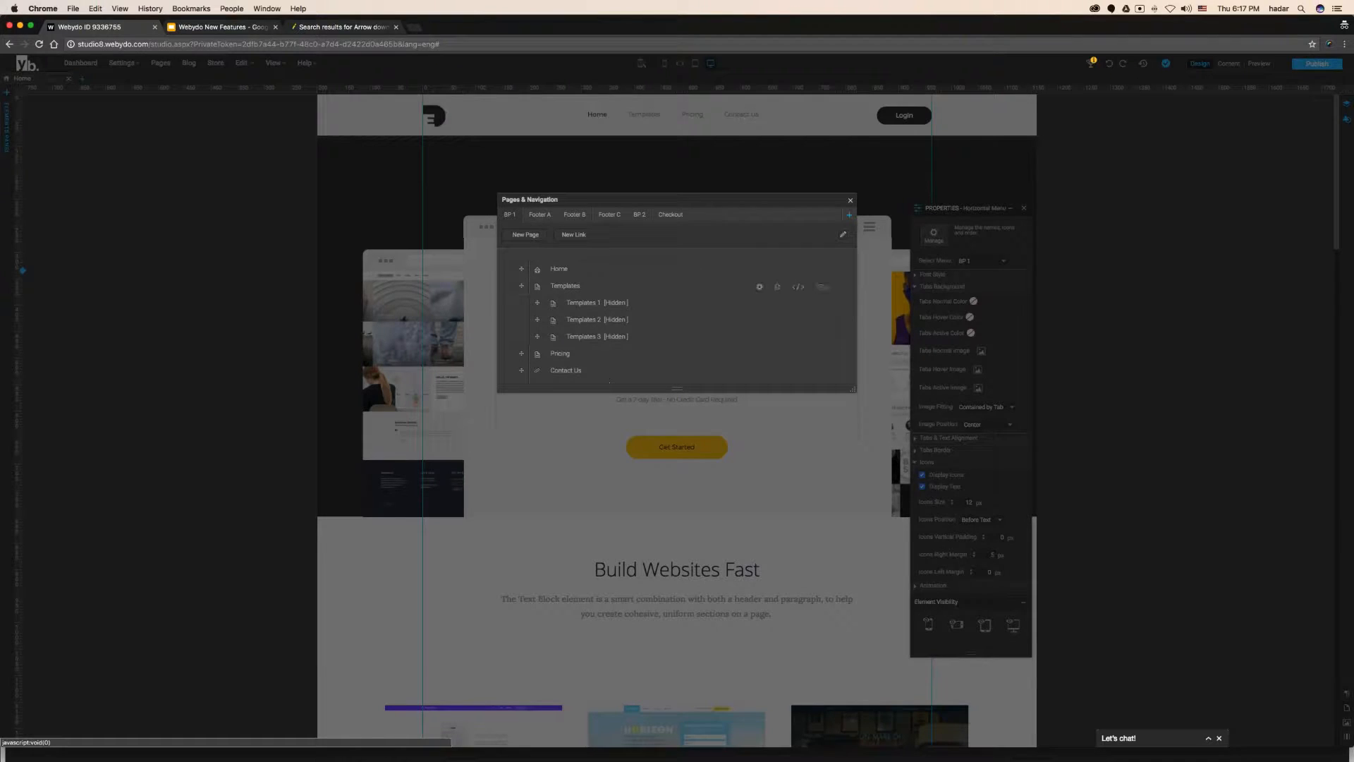
# Upload caret icons for the Templates page's normal and hover/active menu states and save the page settings.
pyautogui.click(758, 287)
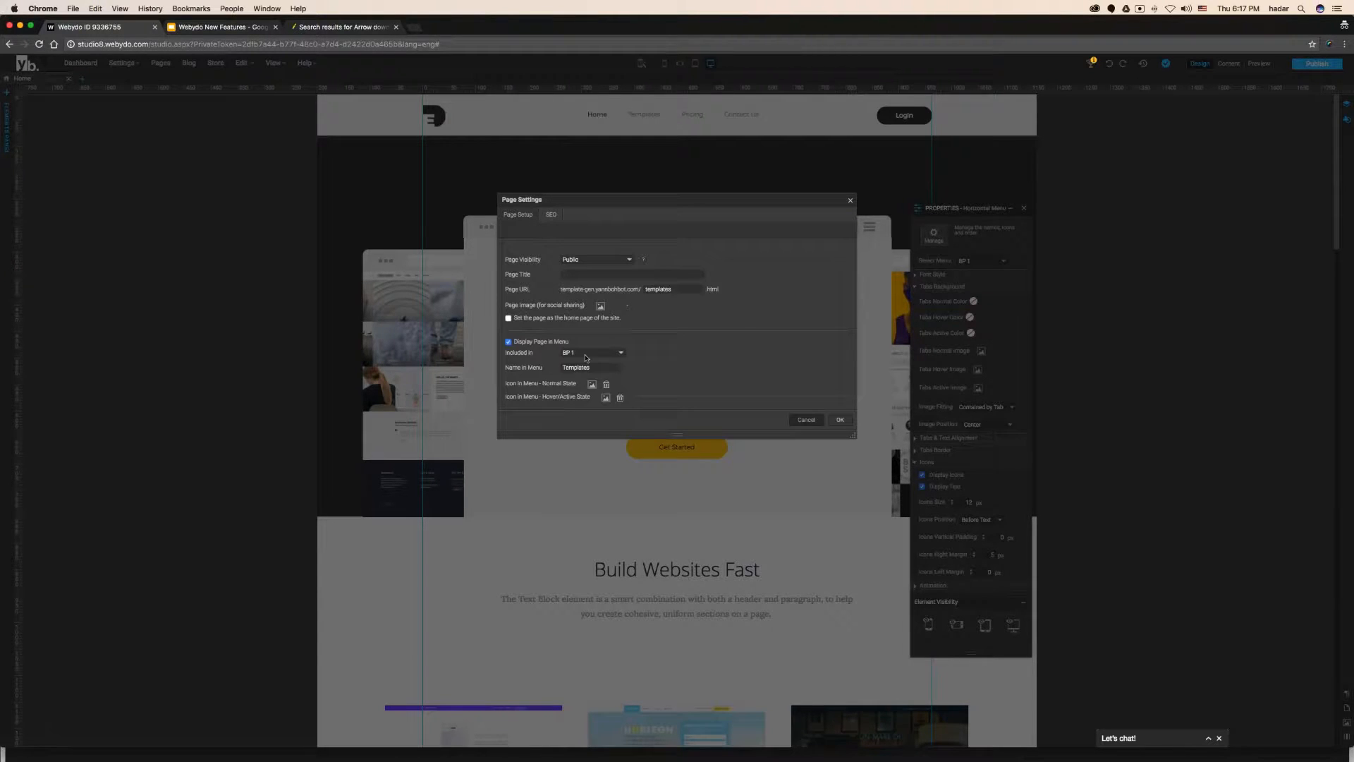
pyautogui.click(600, 305)
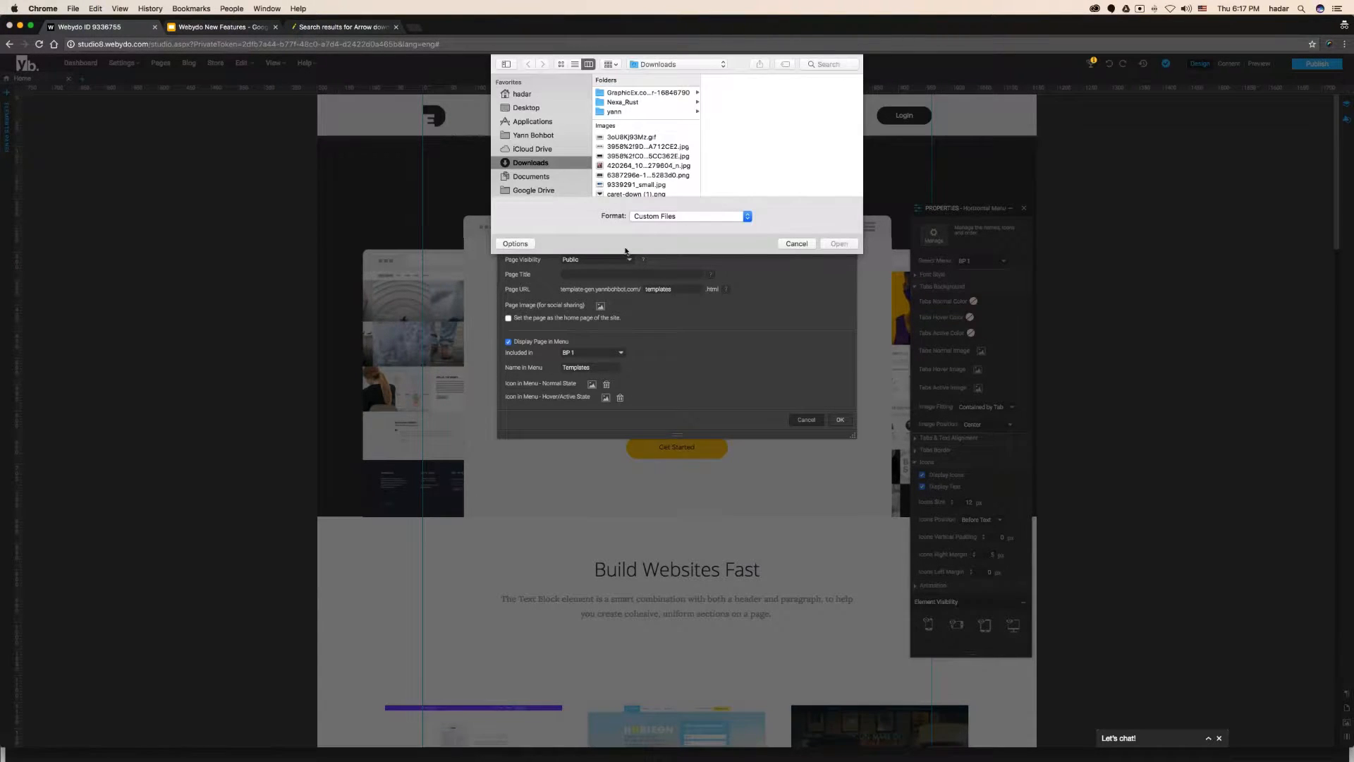
pyautogui.click(621, 204)
pyautogui.click(607, 397)
pyautogui.doubleClick(634, 196)
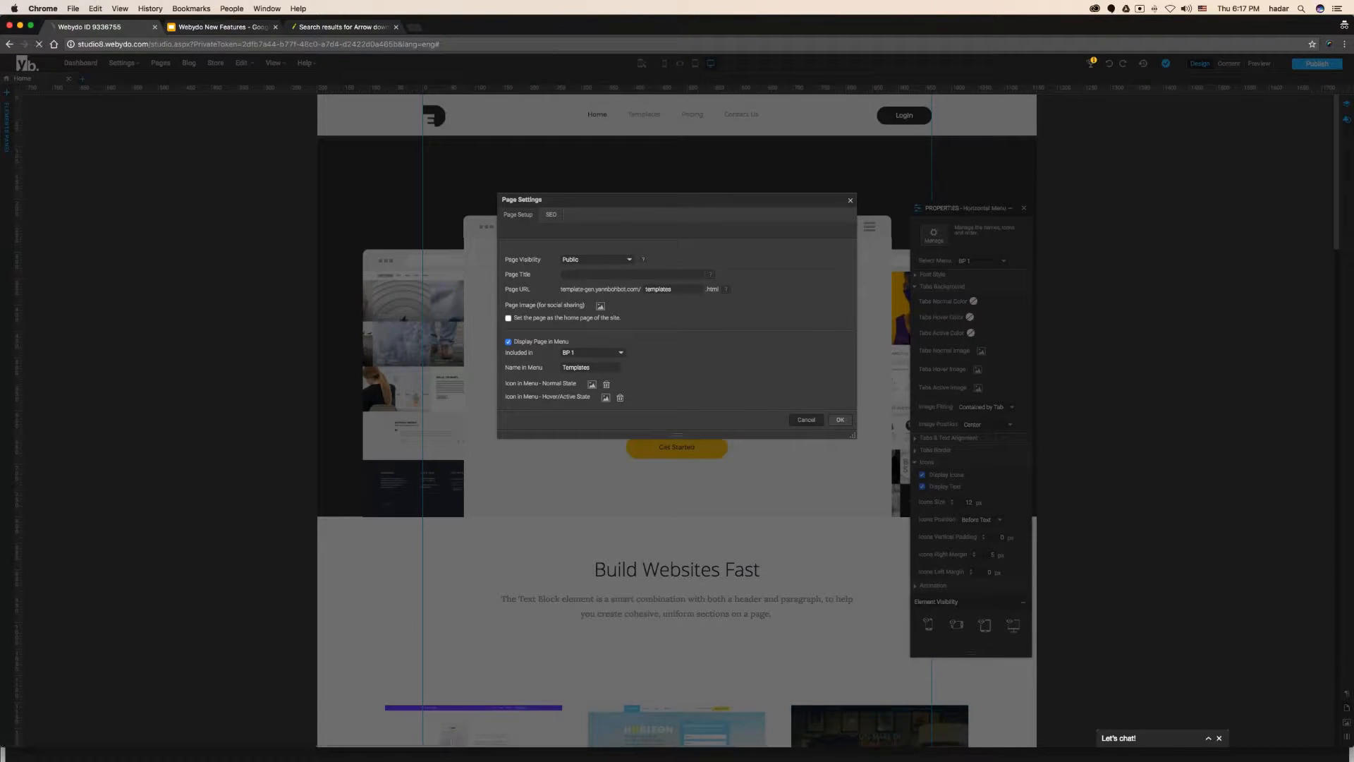
pyautogui.click(840, 419)
pyautogui.click(850, 201)
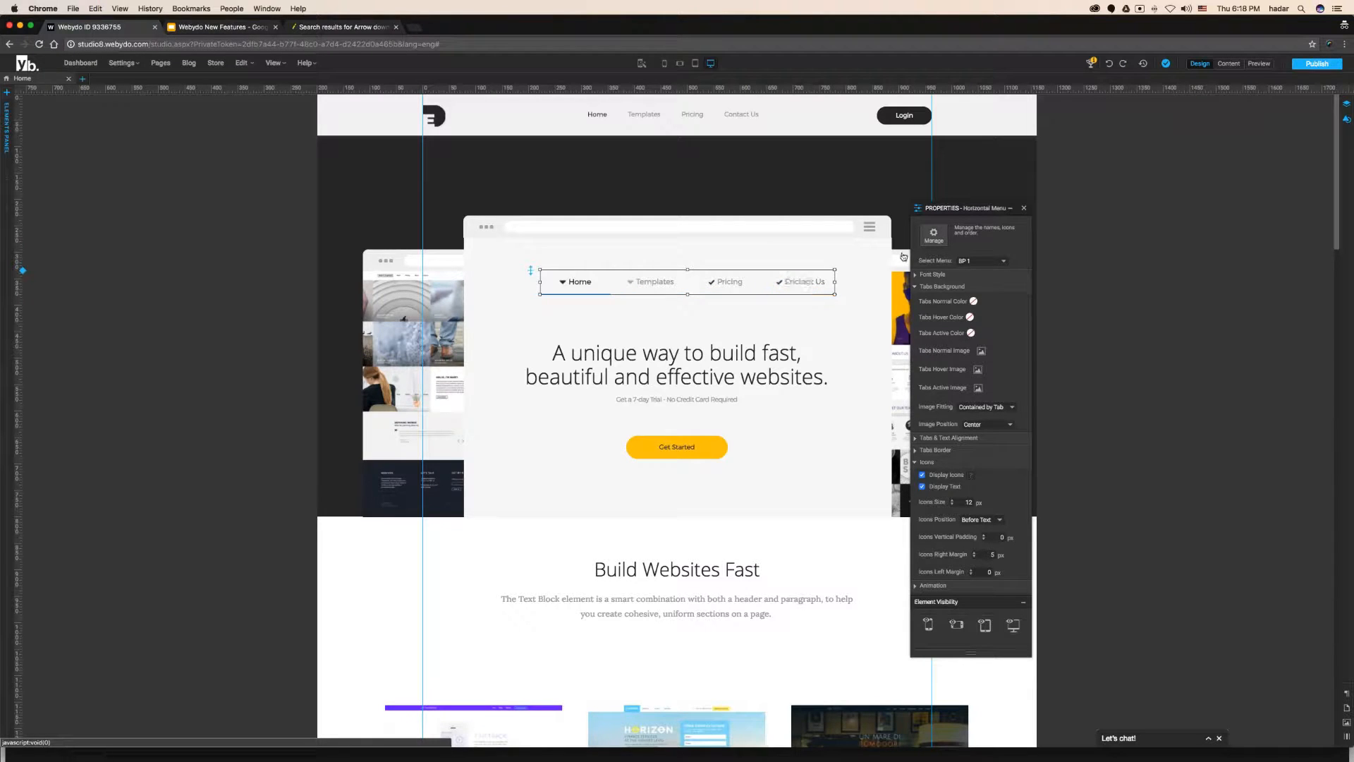
# Try enlarging the horizontal menu's icons to 23 px.
pyautogui.click(1028, 290)
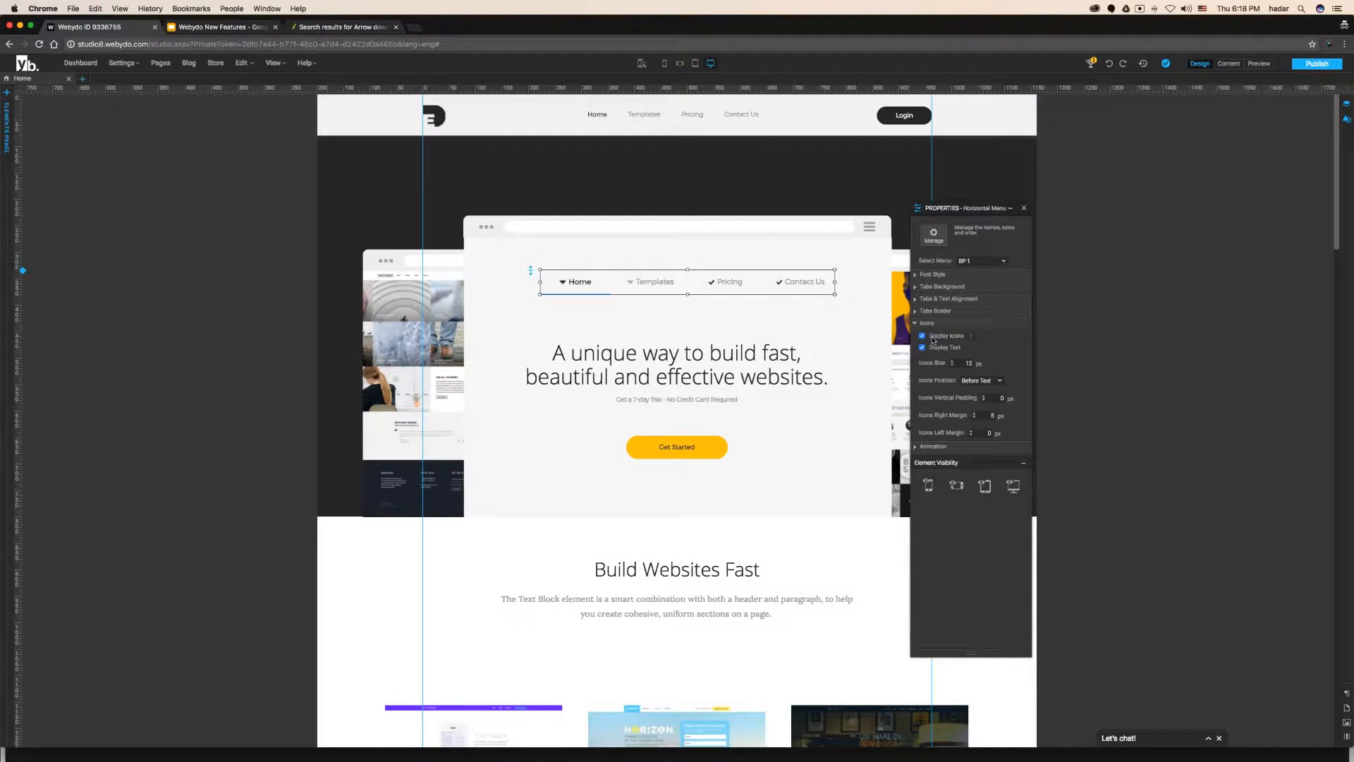
pyautogui.click(968, 362)
pyautogui.write('10')
pyautogui.press('Up')
pyautogui.press('Up')
pyautogui.press('Up')
pyautogui.press('Up')
pyautogui.press('Up')
pyautogui.press('Up')
pyautogui.press('Up')
pyautogui.press('Up')
pyautogui.press('Up')
pyautogui.press('Up')
pyautogui.press('Up')
pyautogui.press('Up')
pyautogui.press('Up')
pyautogui.press('Up')
pyautogui.press('Up')
pyautogui.press('Up')
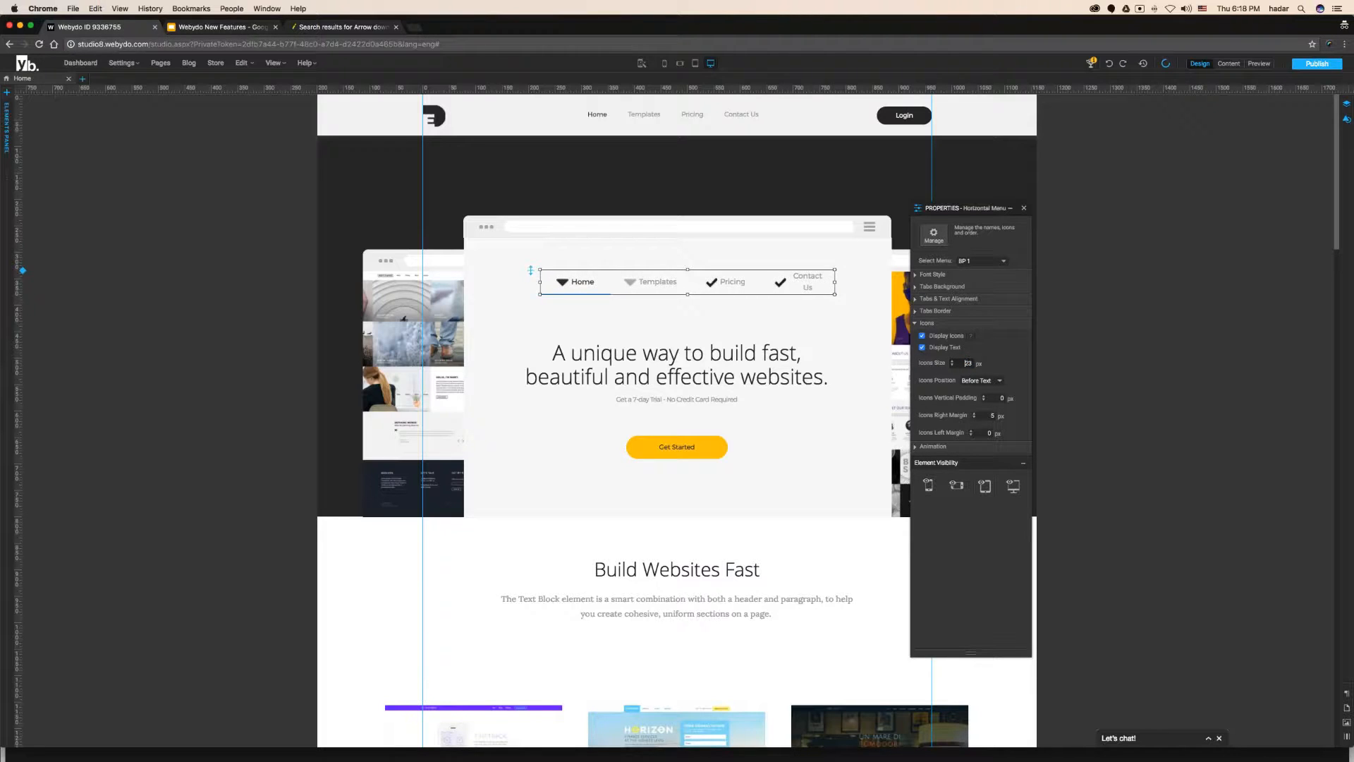
# Reduce the horizontal menu's icon size to 8 px.
pyautogui.press('Down')
pyautogui.press('Down')
pyautogui.press('Down')
pyautogui.press('Down')
pyautogui.press('Down')
pyautogui.press('Down')
pyautogui.press('Down')
pyautogui.press('Down')
pyautogui.press('Down')
pyautogui.press('Down')
pyautogui.press('Down')
pyautogui.press('Down')
pyautogui.press('Down')
pyautogui.press('Down')
pyautogui.press('Down')
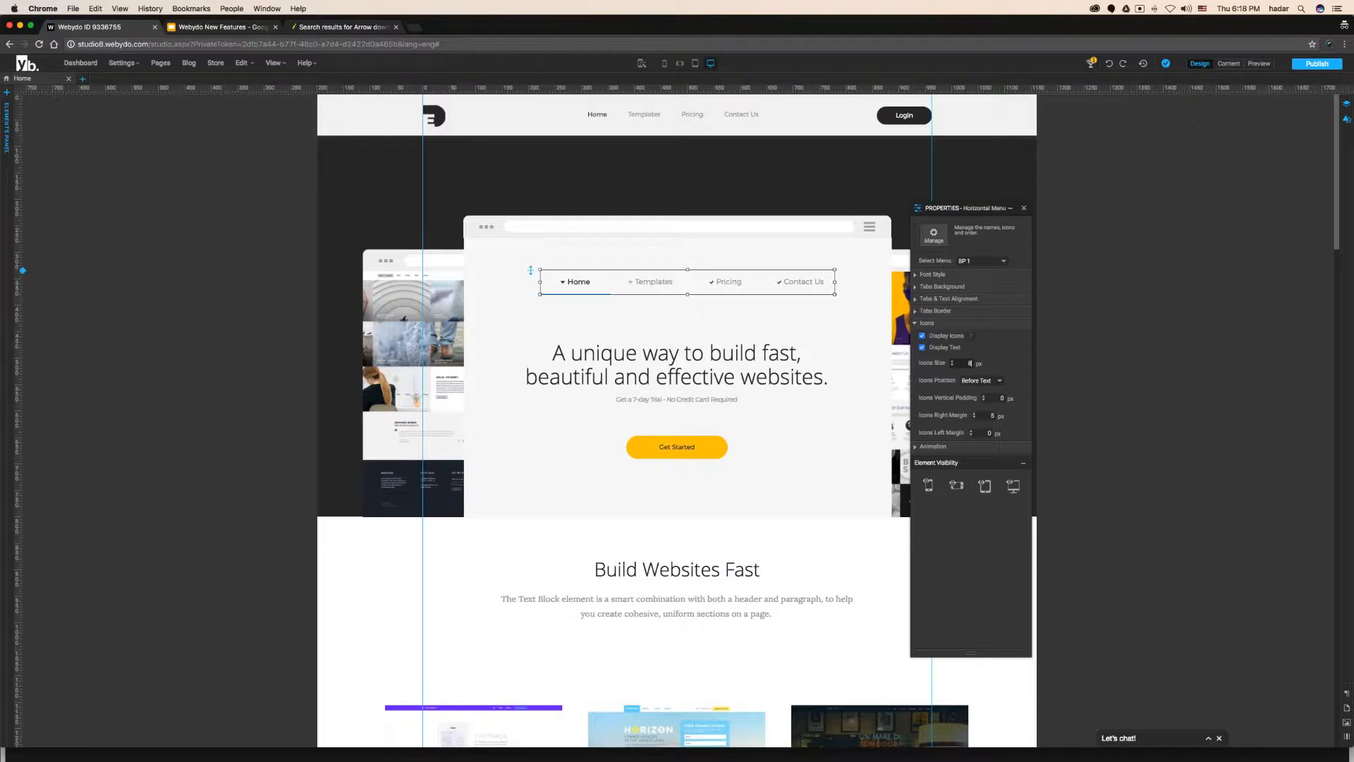
# Set the menu icons' position to Center and stretch the menu element taller.
pyautogui.click(981, 381)
pyautogui.click(980, 394)
pyautogui.moveTo(689, 294); pyautogui.dragTo(692, 319)
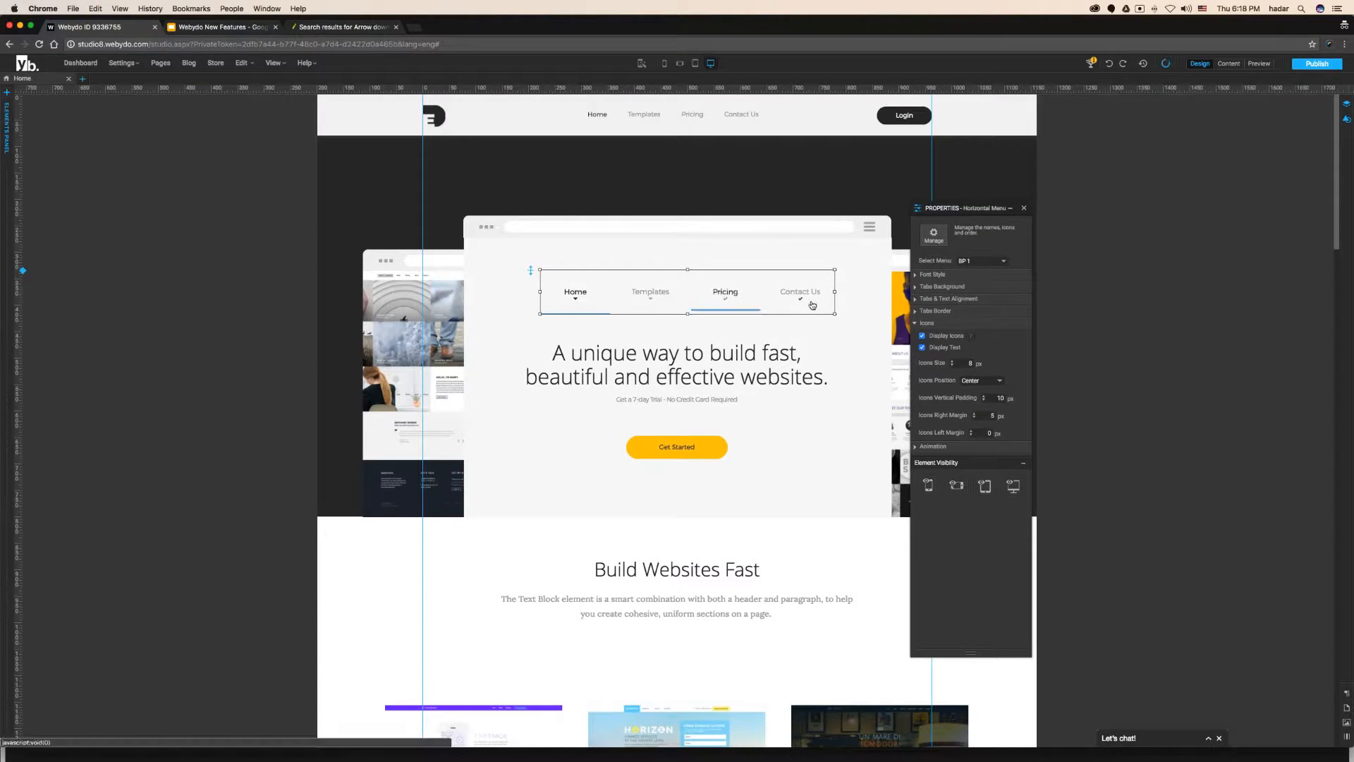
# Try the After Text icon position and return the menu icons to Before Text.
pyautogui.click(977, 381)
pyautogui.click(977, 388)
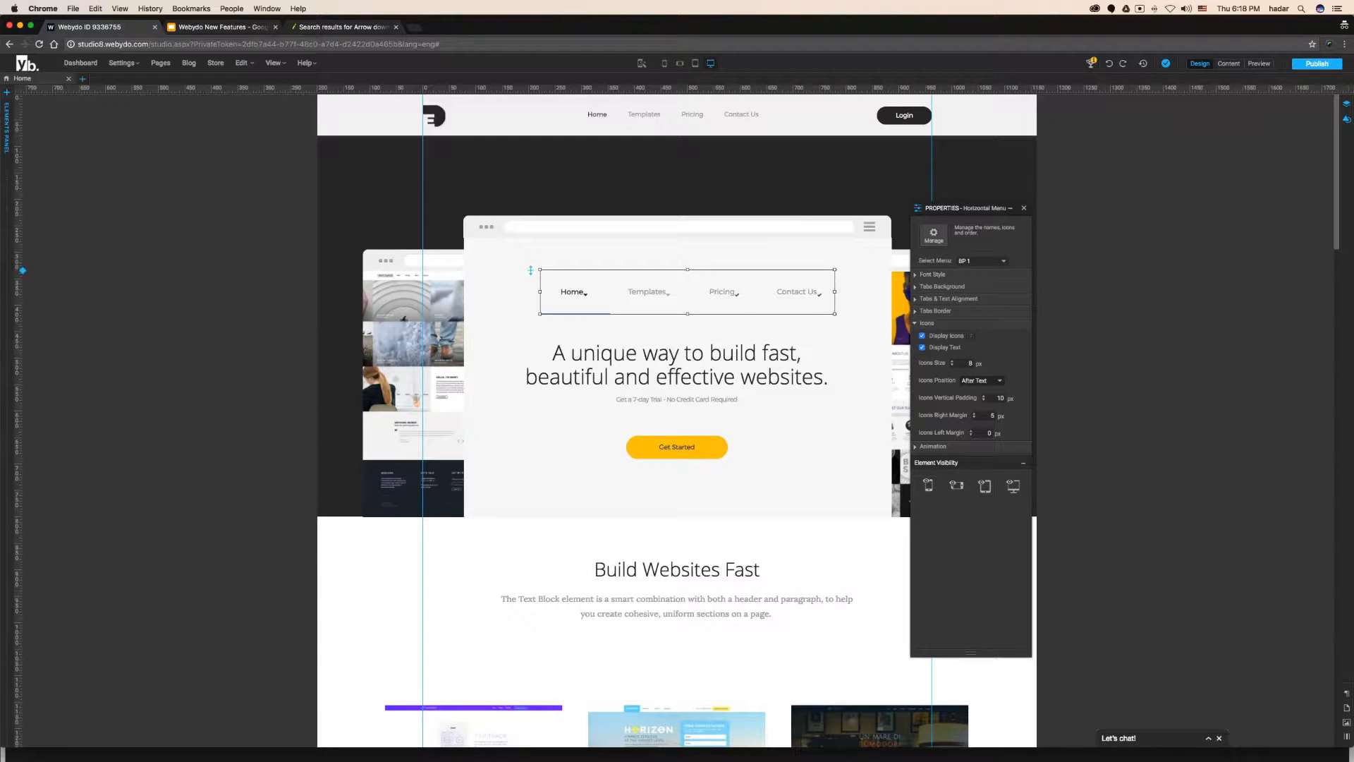
pyautogui.click(987, 380)
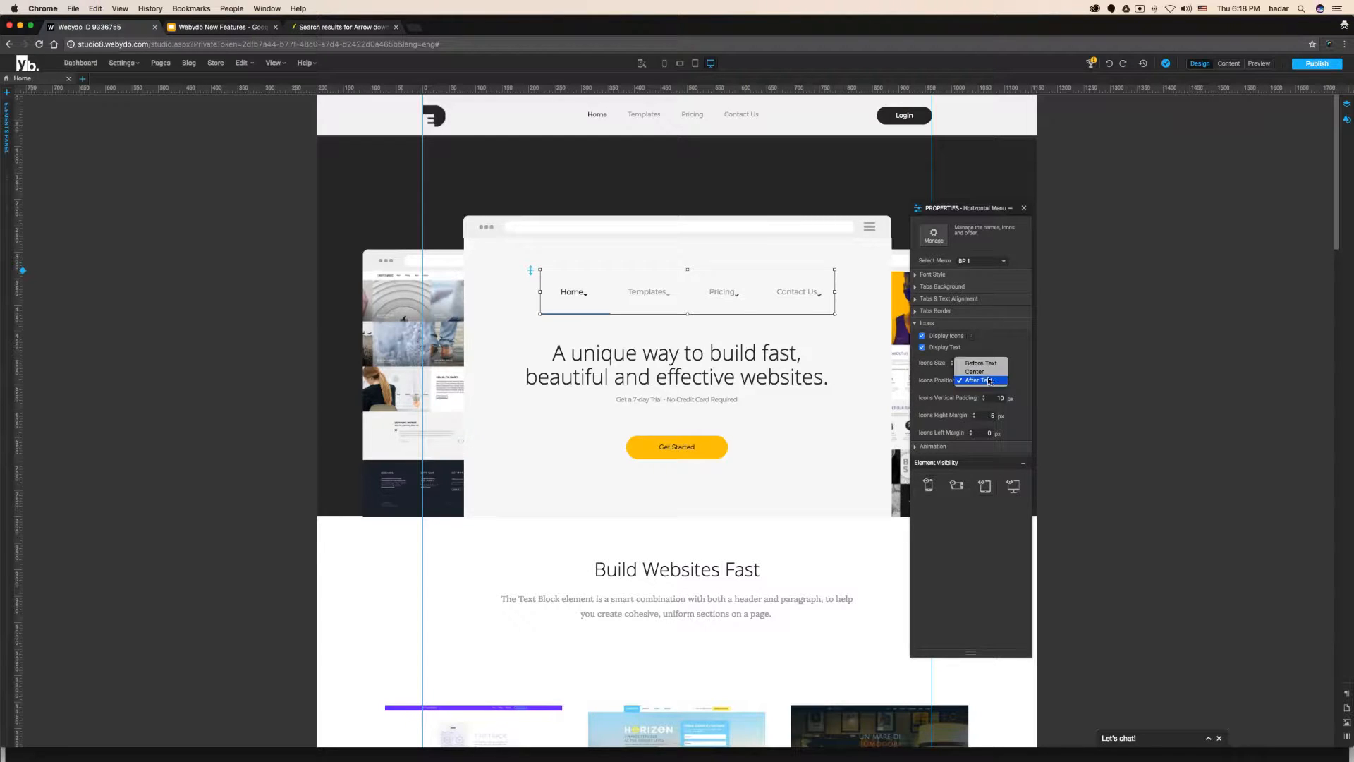
pyautogui.click(988, 363)
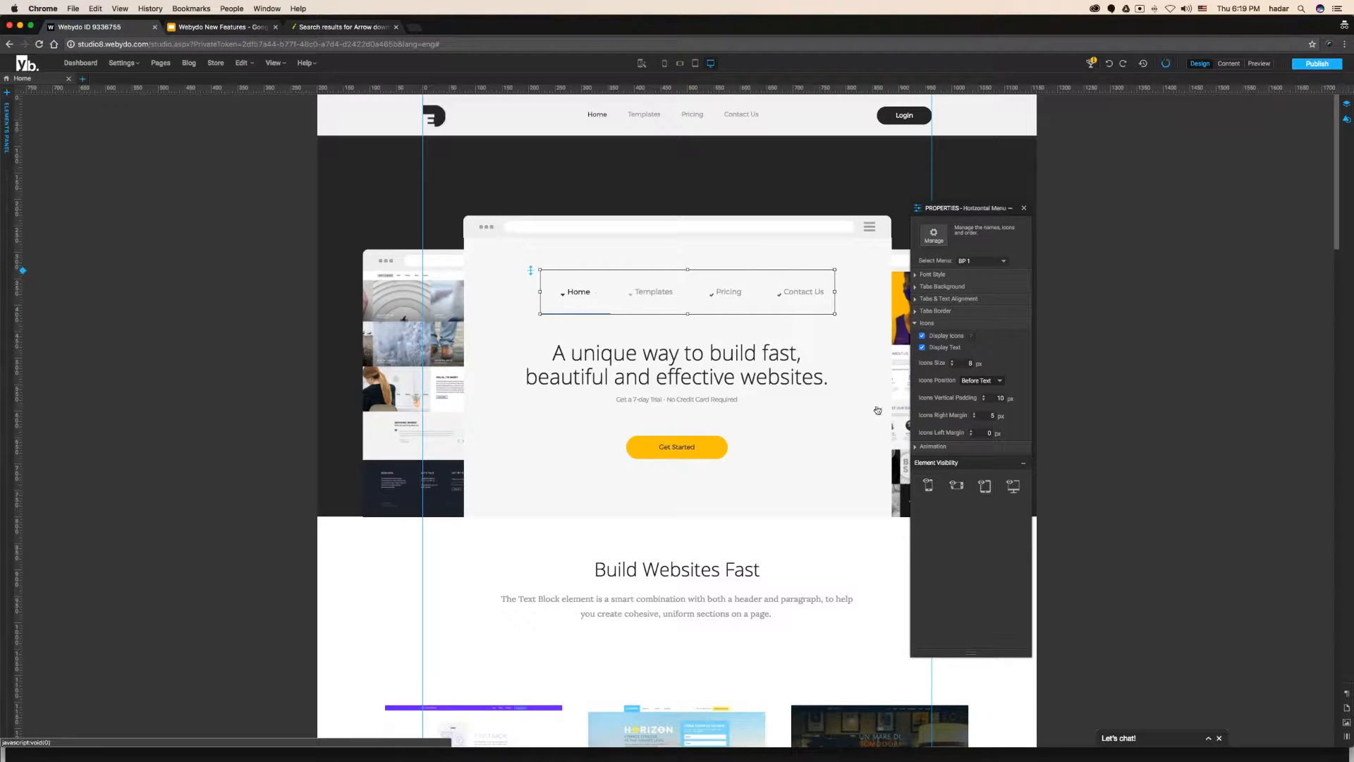
# Try an icon vertical padding of 20 px and reset the padding to 0 px.
pyautogui.doubleClick(1001, 398)
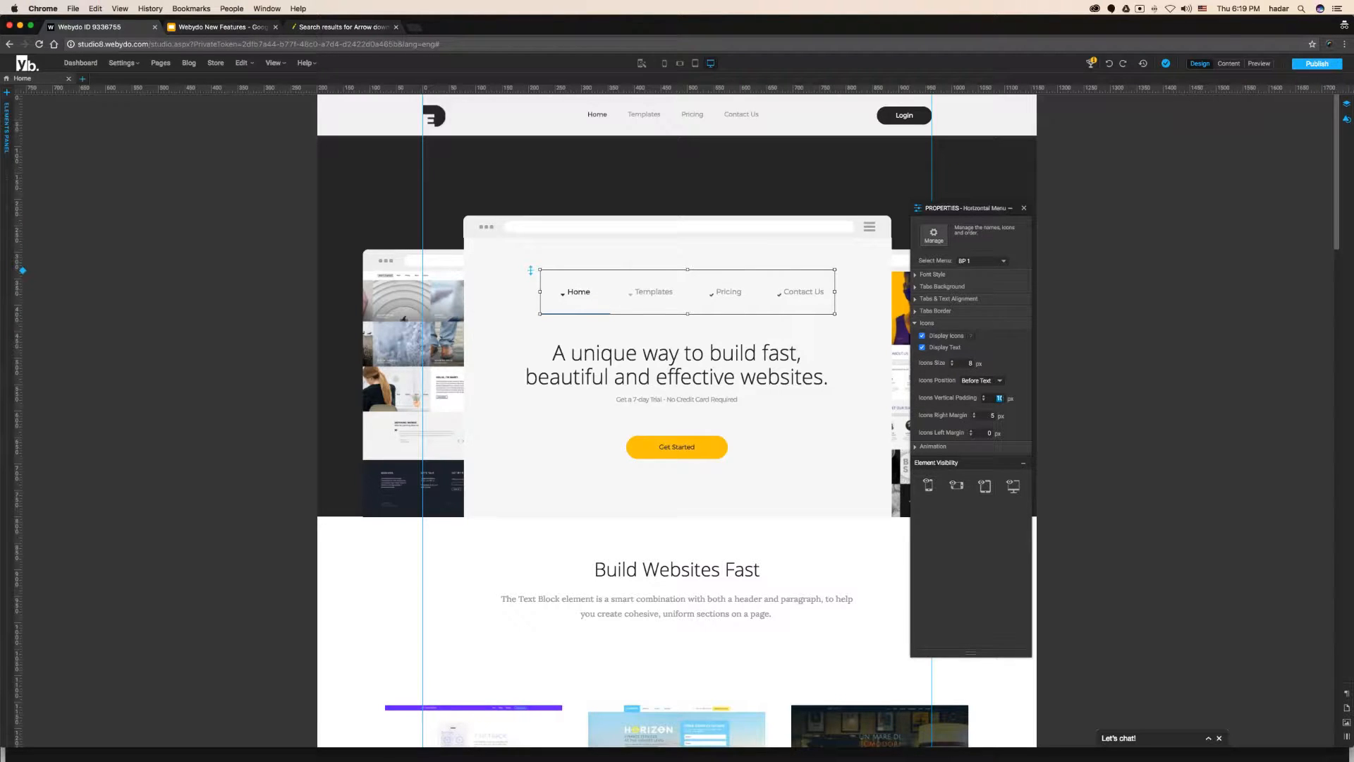
pyautogui.write('20')
pyautogui.doubleClick(1002, 398)
pyautogui.write('0')
pyautogui.click(935, 323)
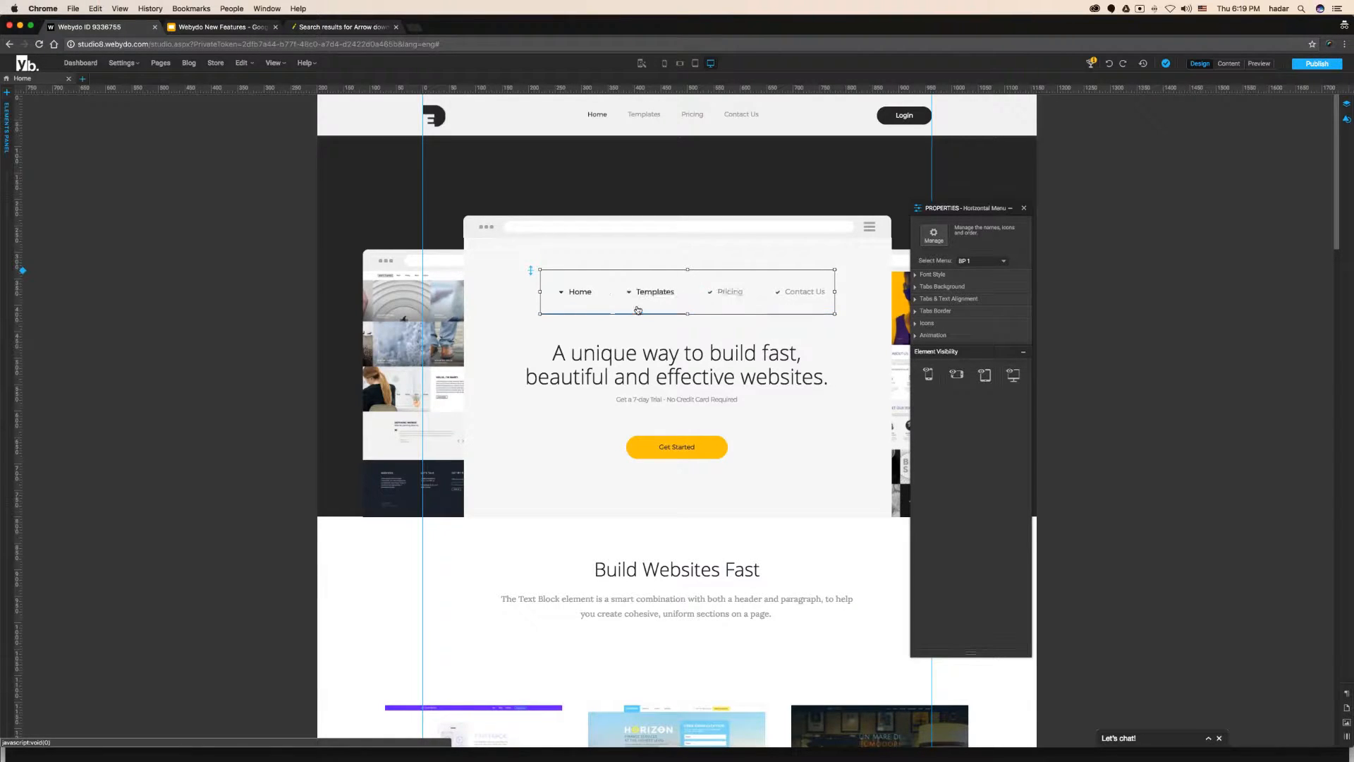
# Reduce the menu's height slightly and set its animation color to the dark swatch.
pyautogui.click(950, 338)
pyautogui.moveTo(695, 319); pyautogui.dragTo(694, 306)
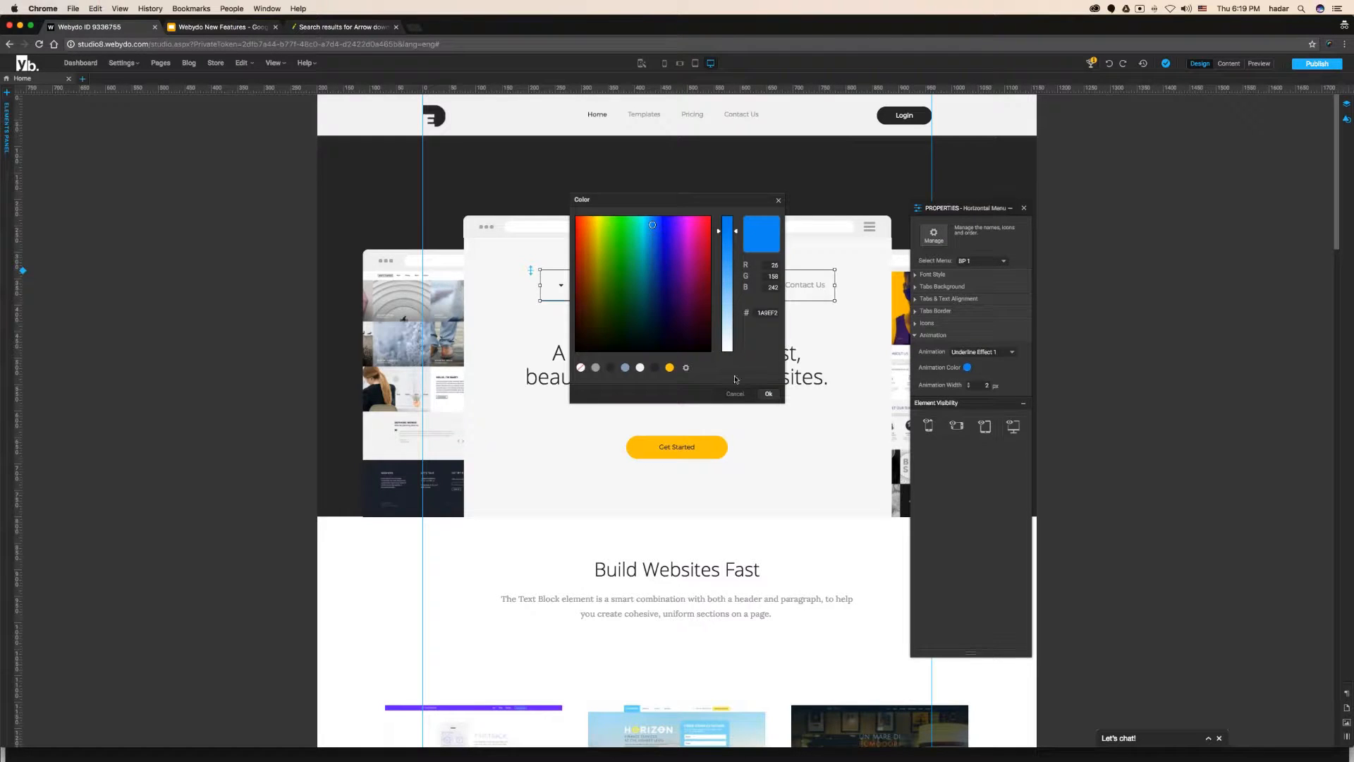
pyautogui.click(654, 367)
pyautogui.click(768, 394)
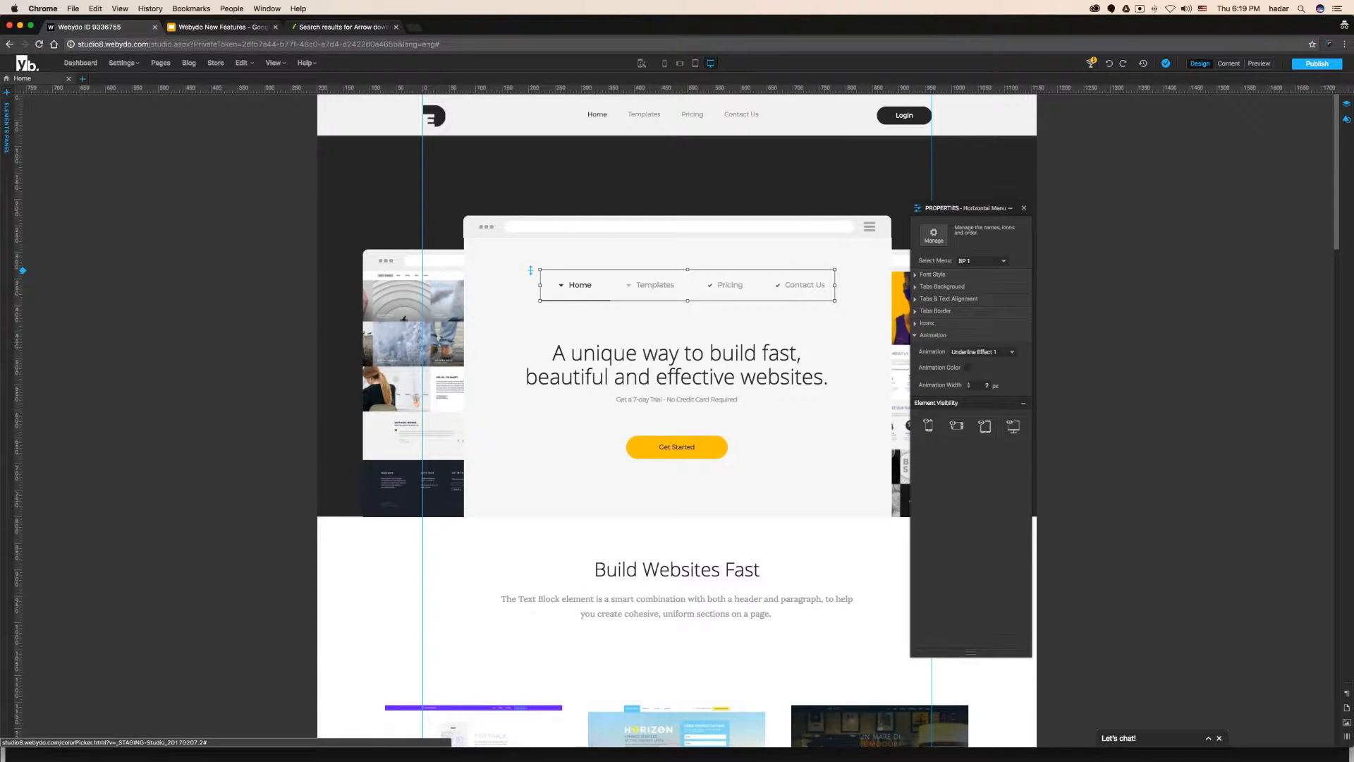
pyautogui.click(818, 333)
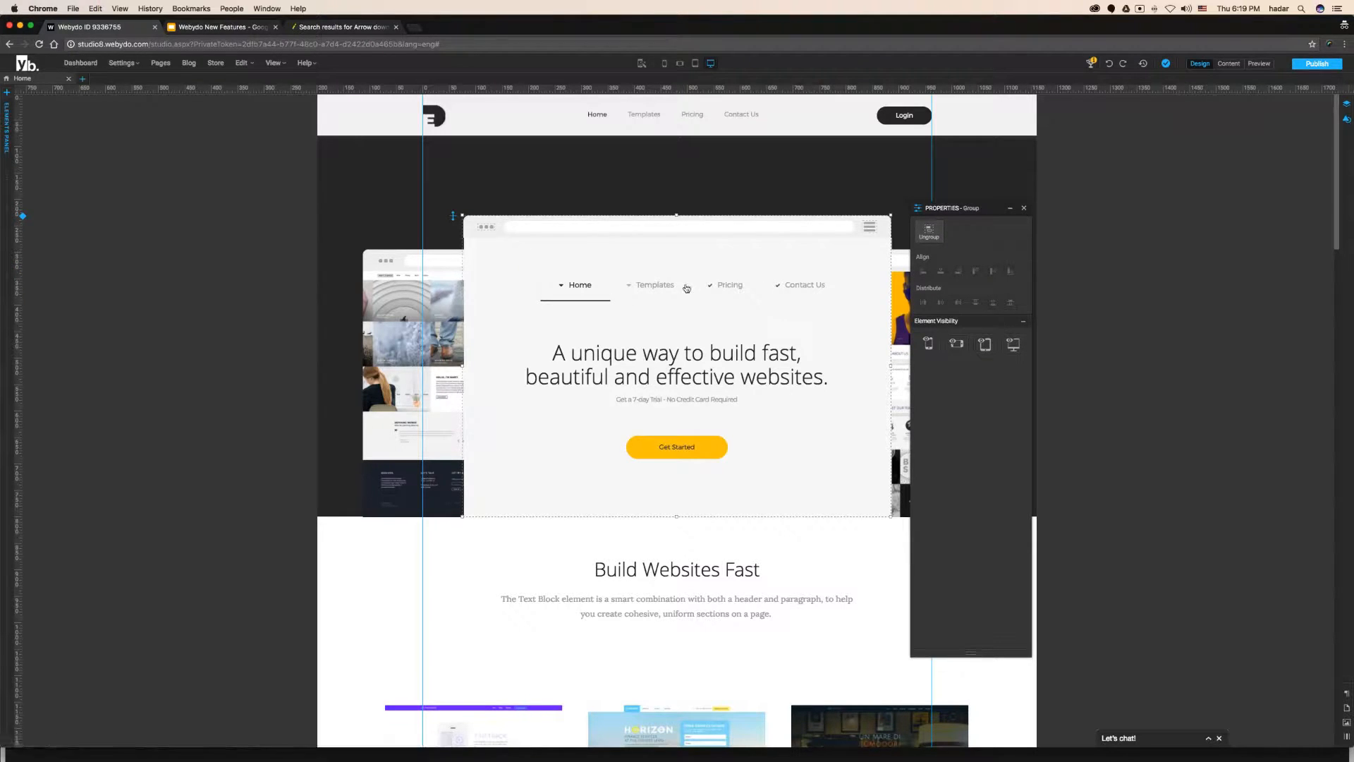
# Try Special Effect 1 as the horizontal menu's animation and preview it on the tabs.
pyautogui.click(650, 290)
pyautogui.click(986, 355)
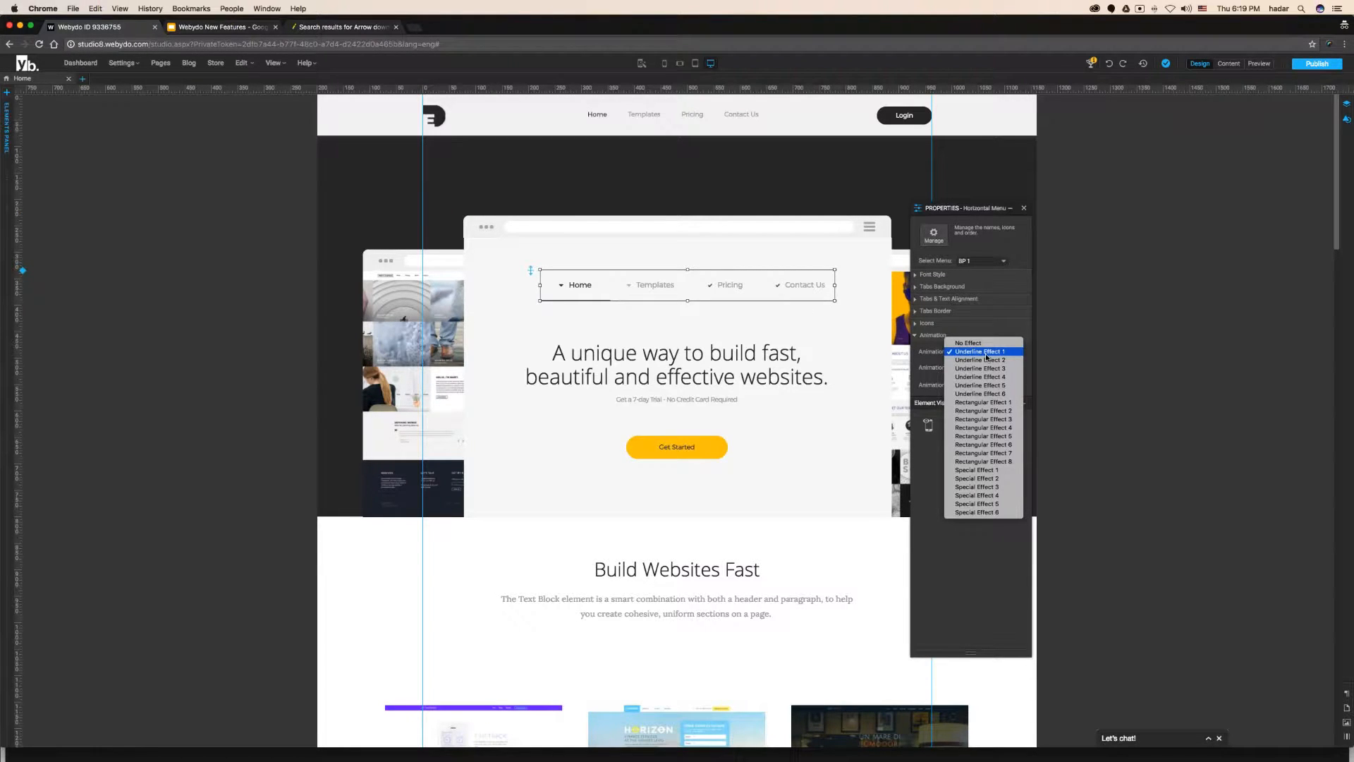
pyautogui.click(986, 470)
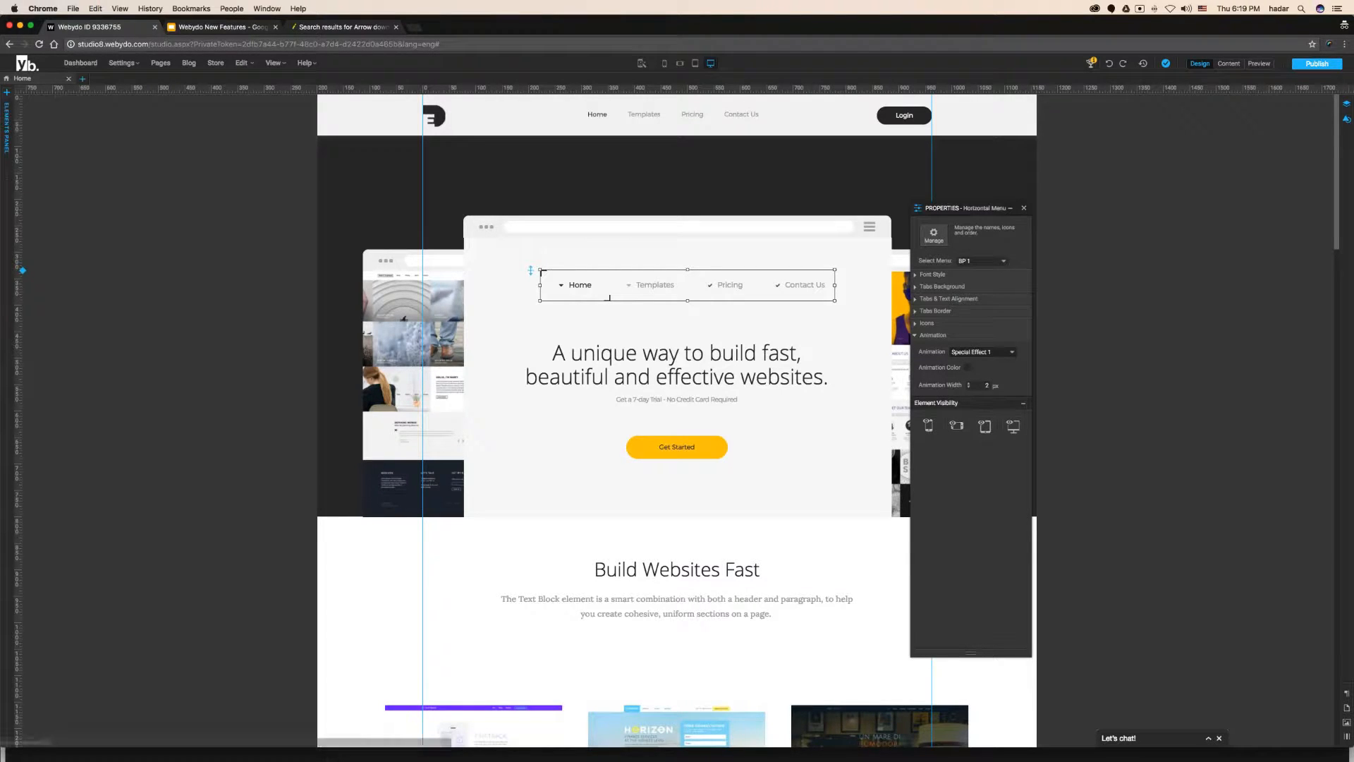
pyautogui.click(572, 342)
pyautogui.click(564, 178)
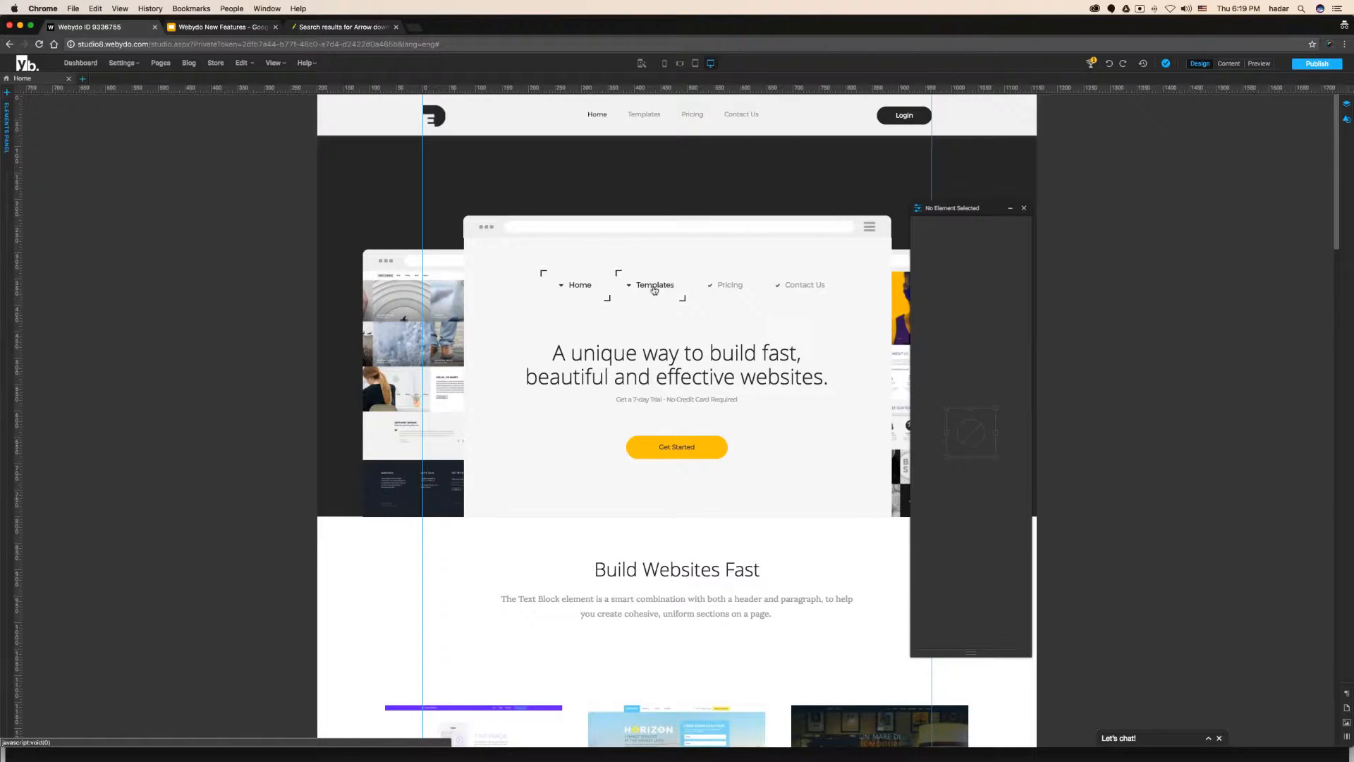
# Set the horizontal menu's animation to Underline Effect 3 and preview it on the tabs.
pyautogui.click(818, 288)
pyautogui.click(980, 351)
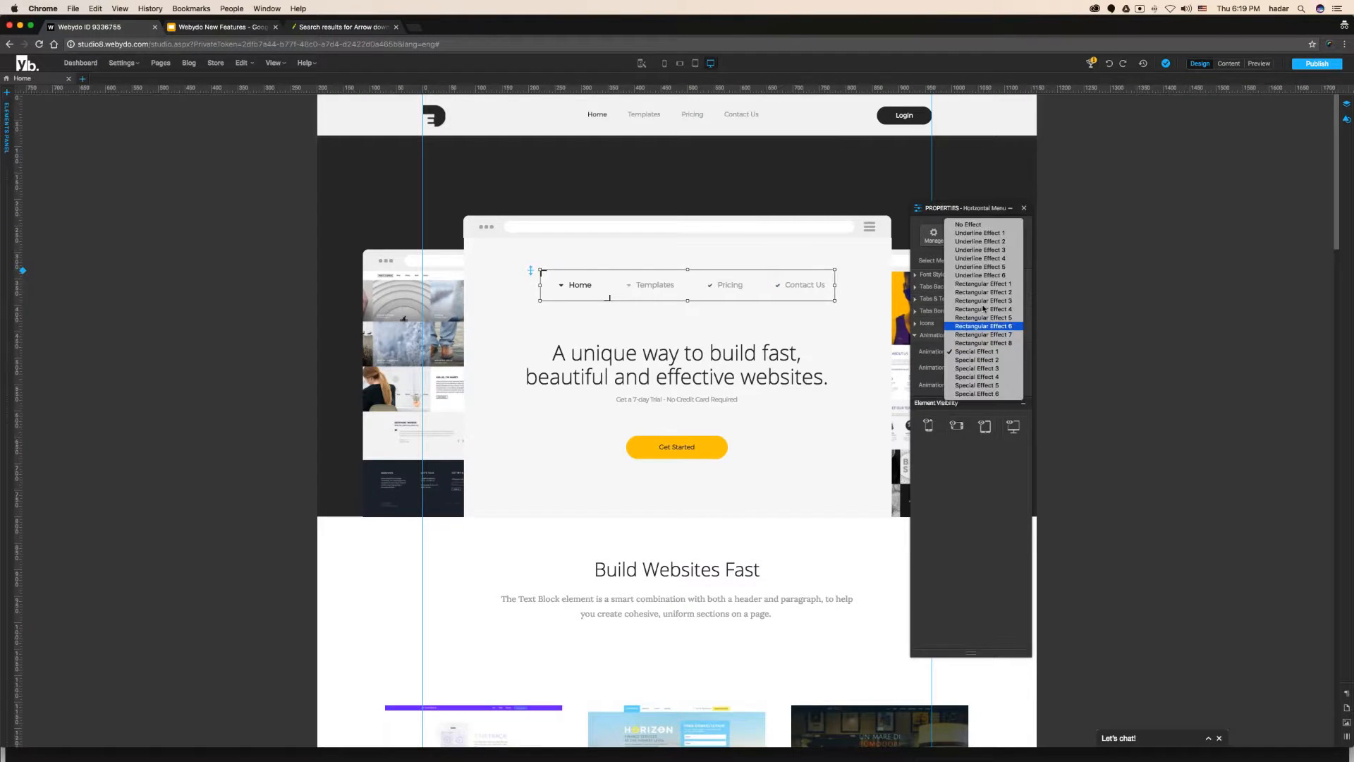
pyautogui.click(980, 250)
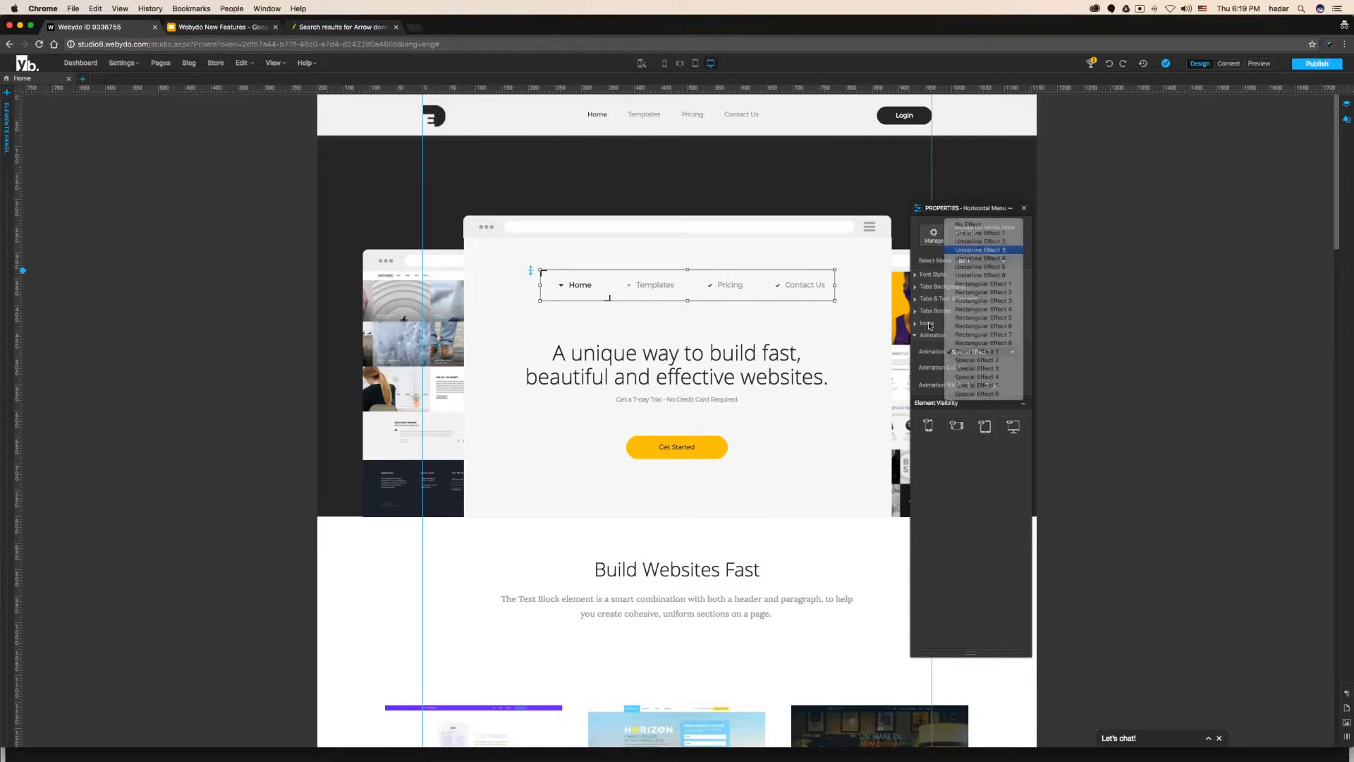
pyautogui.click(868, 335)
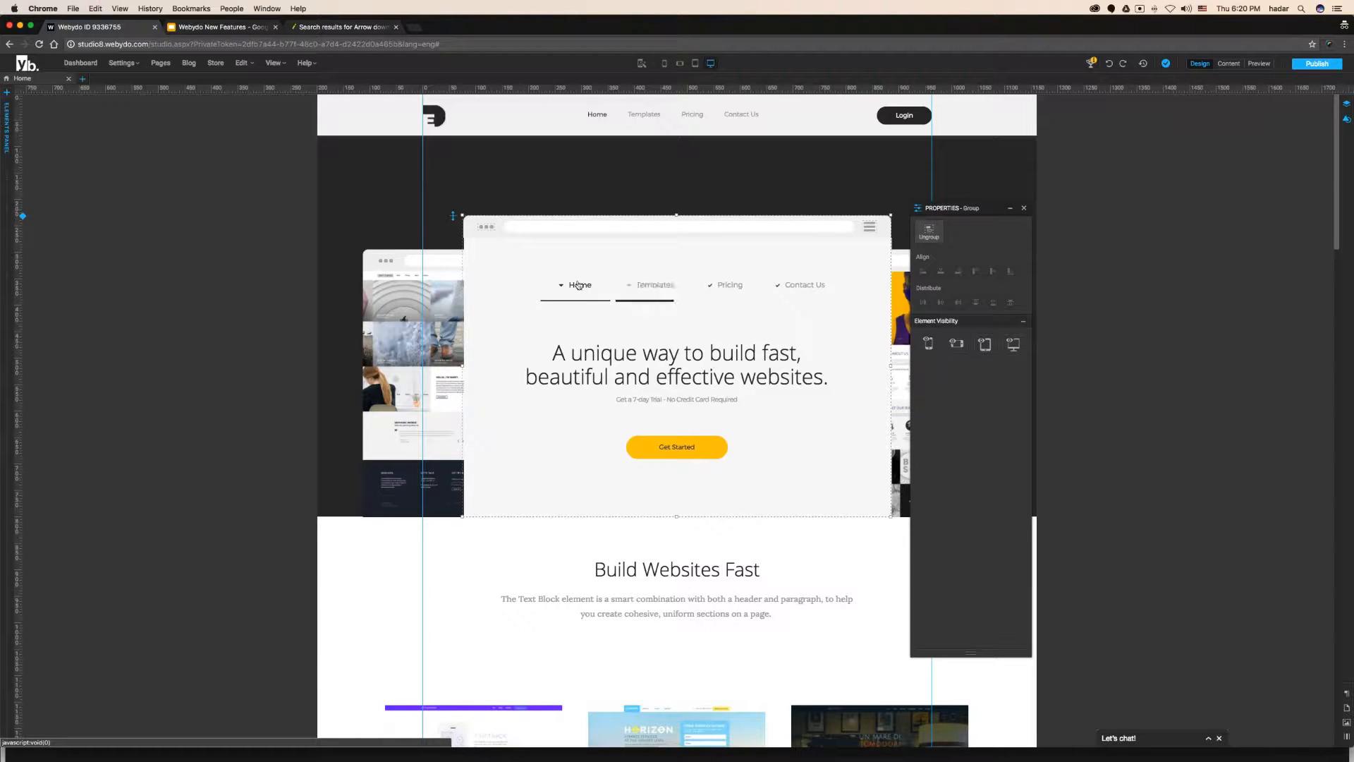
# Delete the old header menu and move the customized menu up to just below the header.
pyautogui.click(750, 125)
pyautogui.press('Delete')
pyautogui.moveTo(722, 282); pyautogui.dragTo(706, 148)
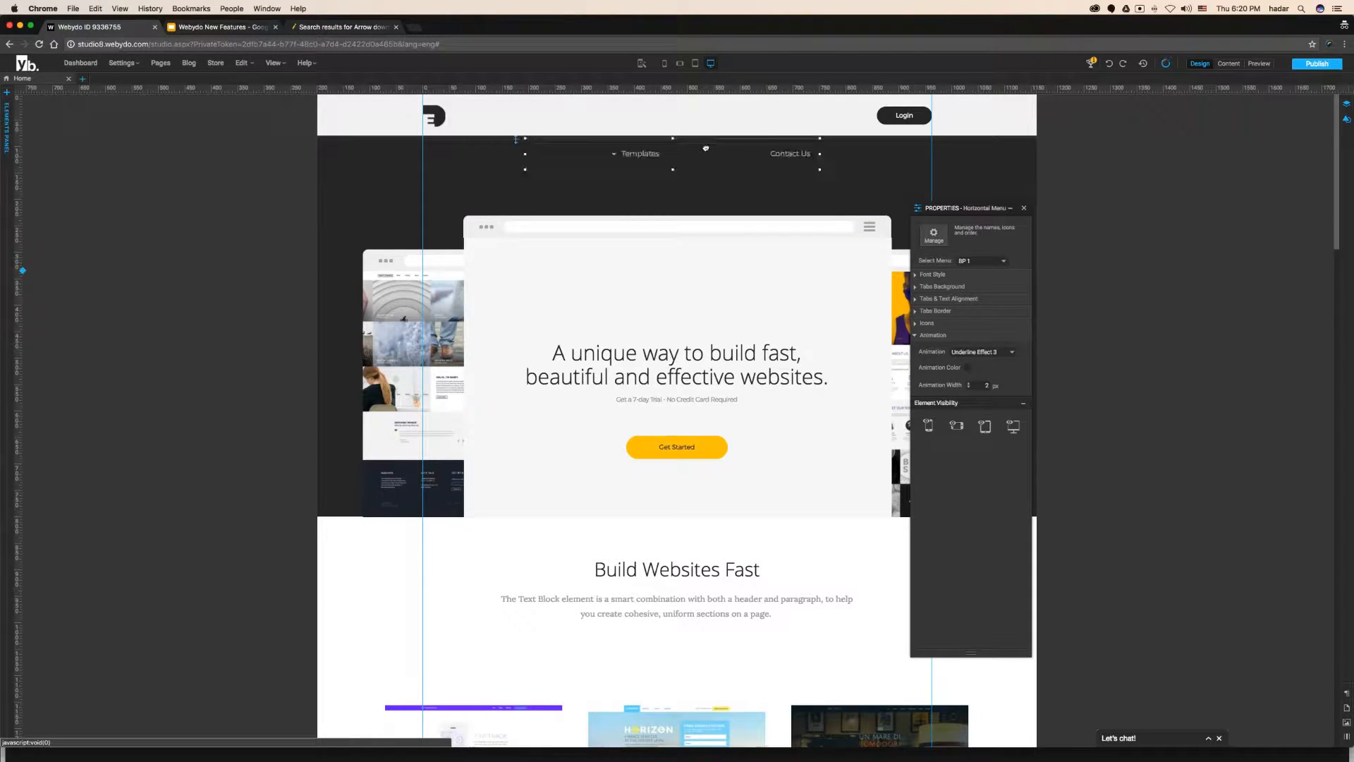
# Pin the customized menu's position and repeat the element on all pages.
pyautogui.rightClick(705, 151)
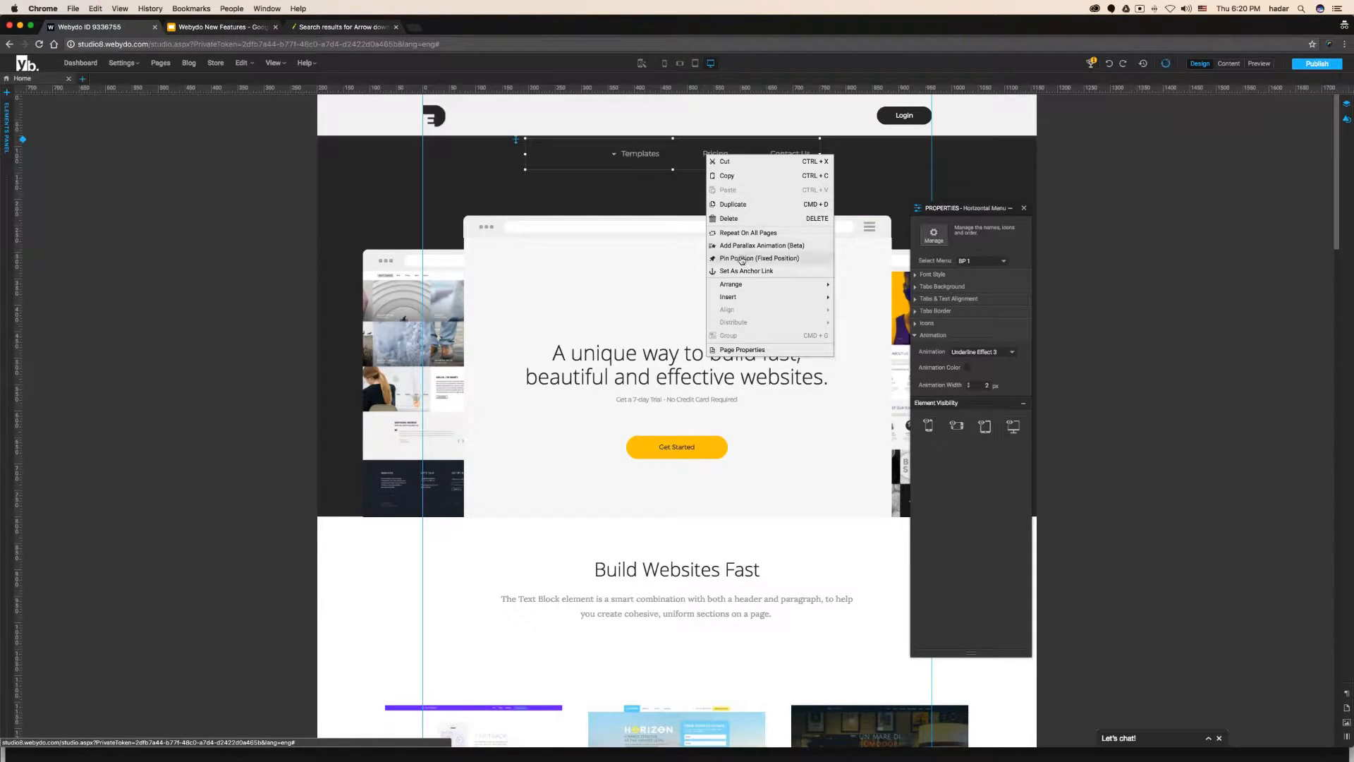
pyautogui.click(742, 259)
pyautogui.rightClick(690, 160)
pyautogui.click(713, 240)
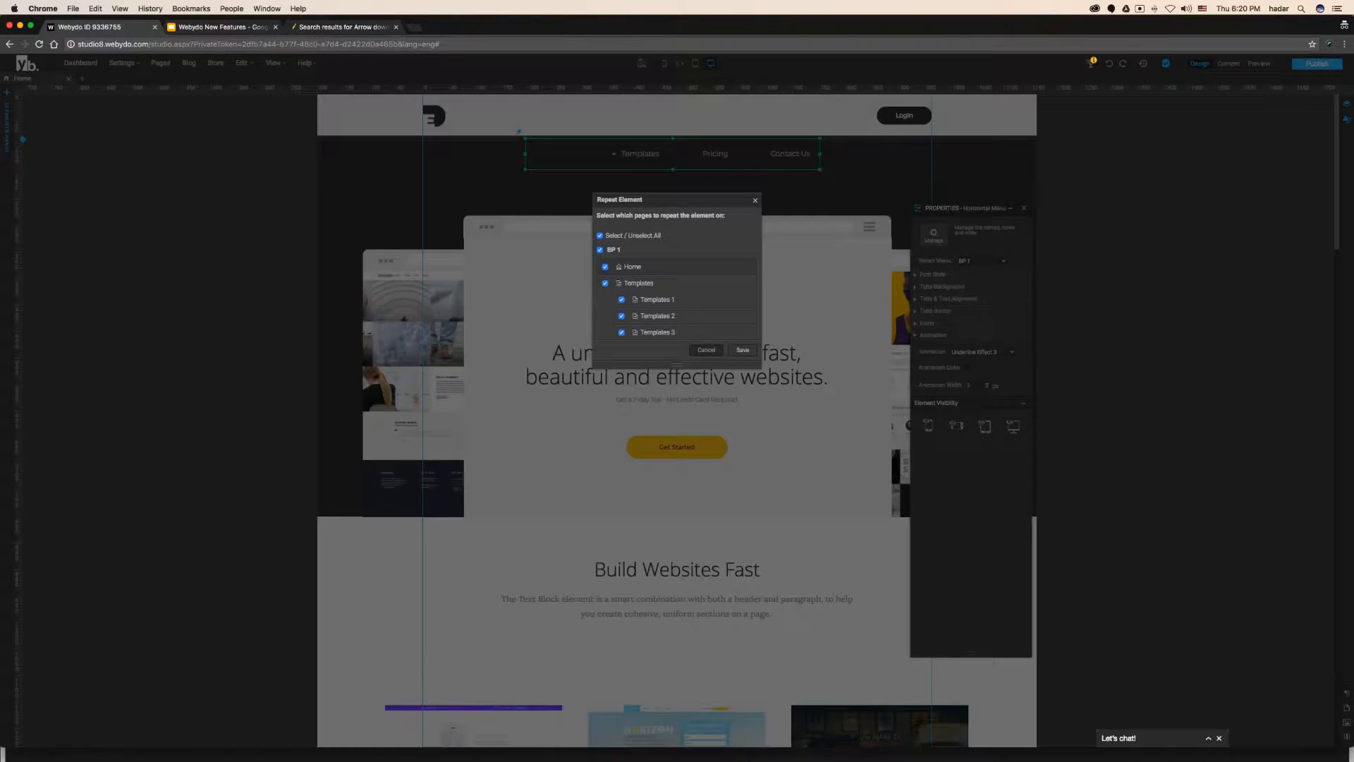
pyautogui.click(742, 350)
# Move the customized menu into the header between the logo and the Login button.
pyautogui.moveTo(659, 152); pyautogui.dragTo(664, 119)
pyautogui.press('Escape')
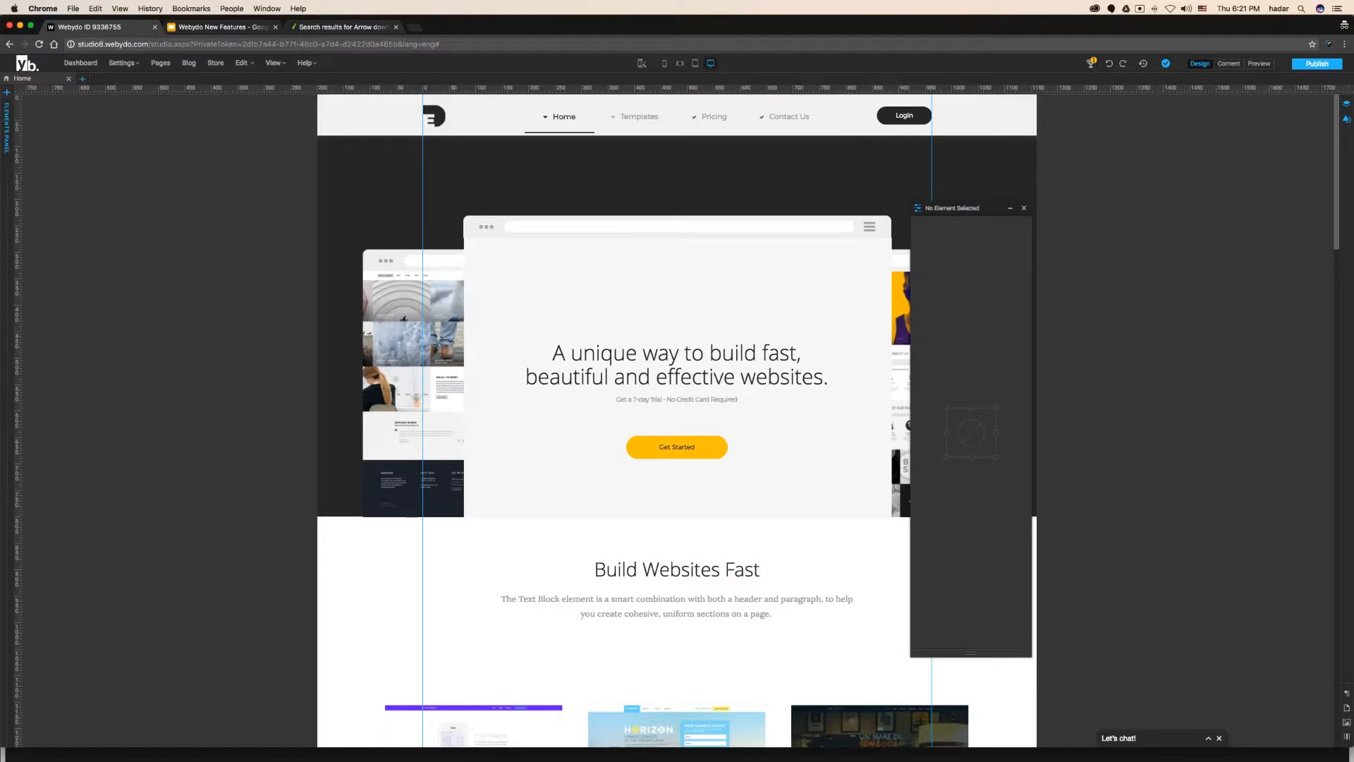
pyautogui.hotkey('ctrl', 'Up')
pyautogui.hotkey('ctrl', 'Up')
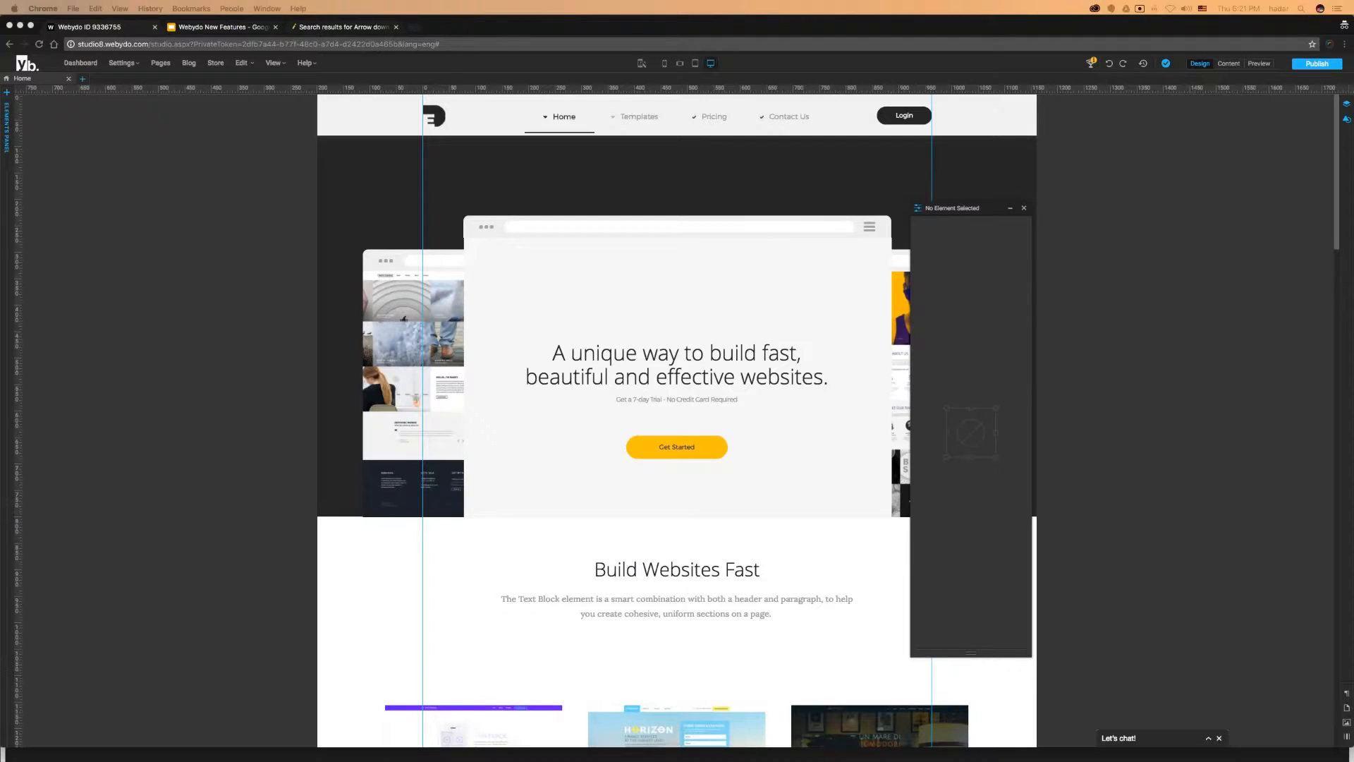
pyautogui.click(692, 120)
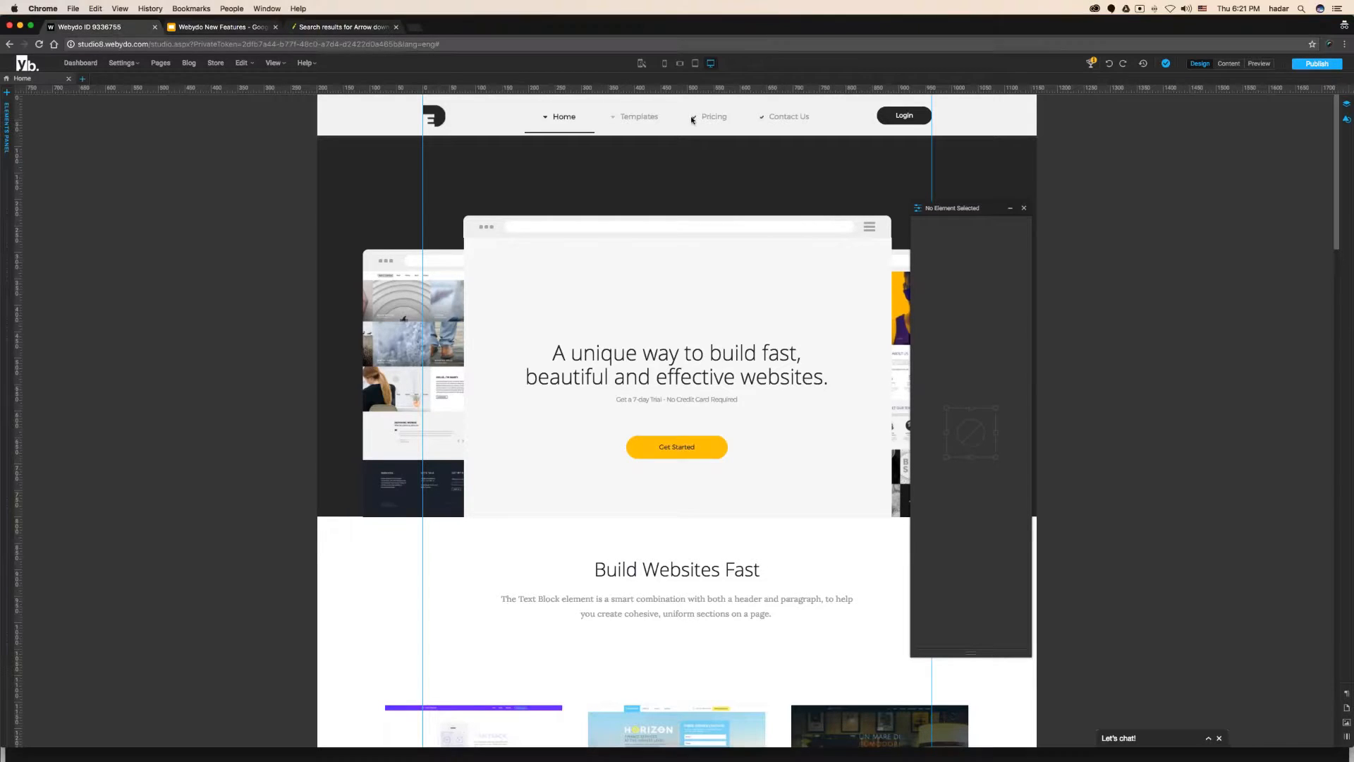
# Move the customized menu back above the hero headline and select it.
pyautogui.moveTo(659, 117); pyautogui.dragTo(670, 289)
pyautogui.click(1105, 395)
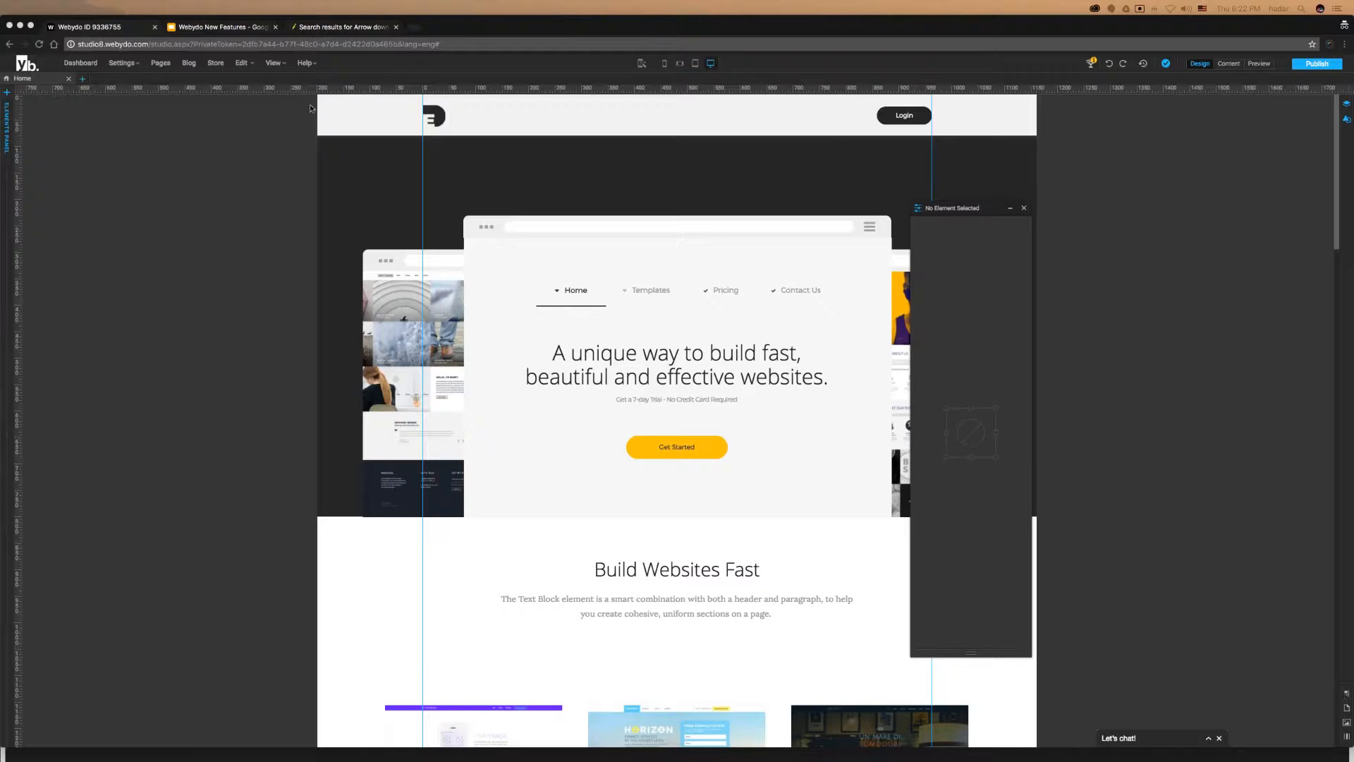
pyautogui.click(719, 292)
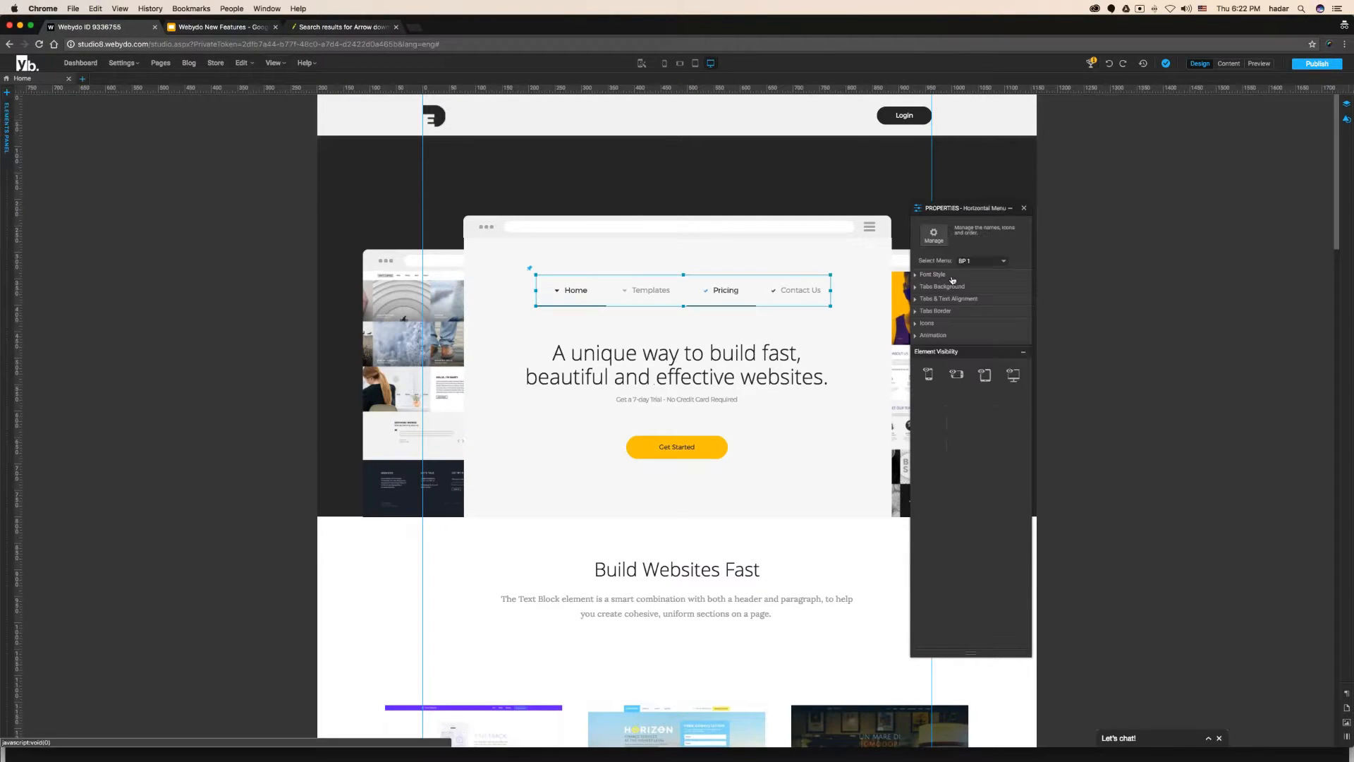
# Save a copy of the Menus paragraph style as a new style named Menus 2.
pyautogui.click(928, 277)
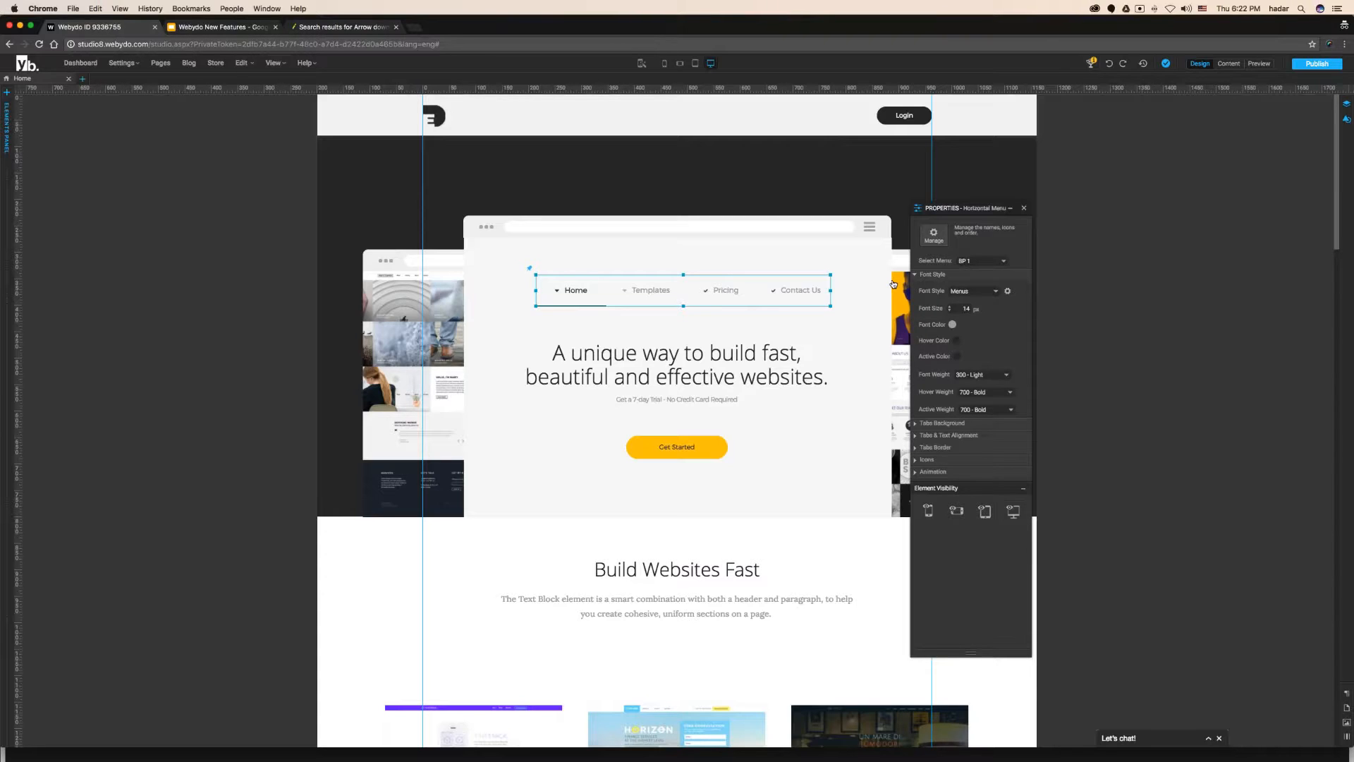
pyautogui.click(274, 63)
pyautogui.click(282, 192)
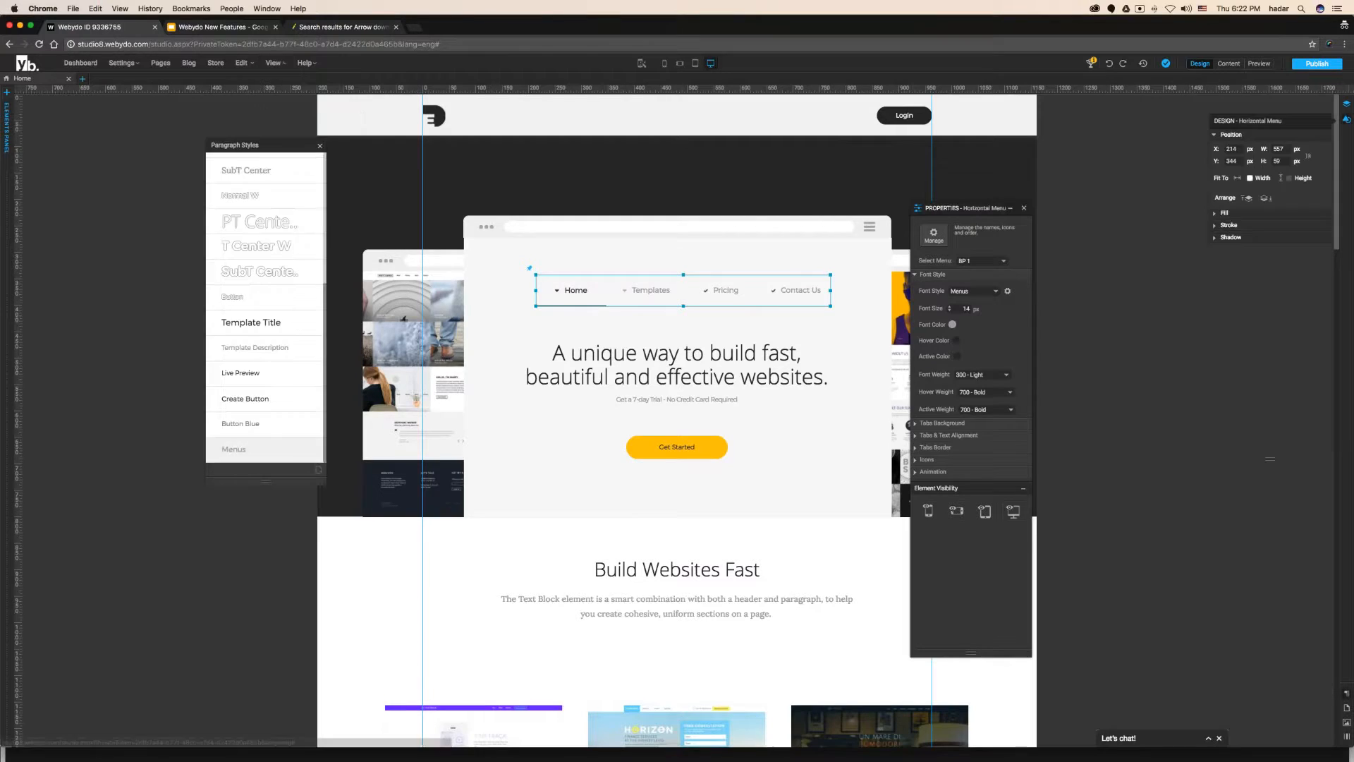
pyautogui.click(239, 452)
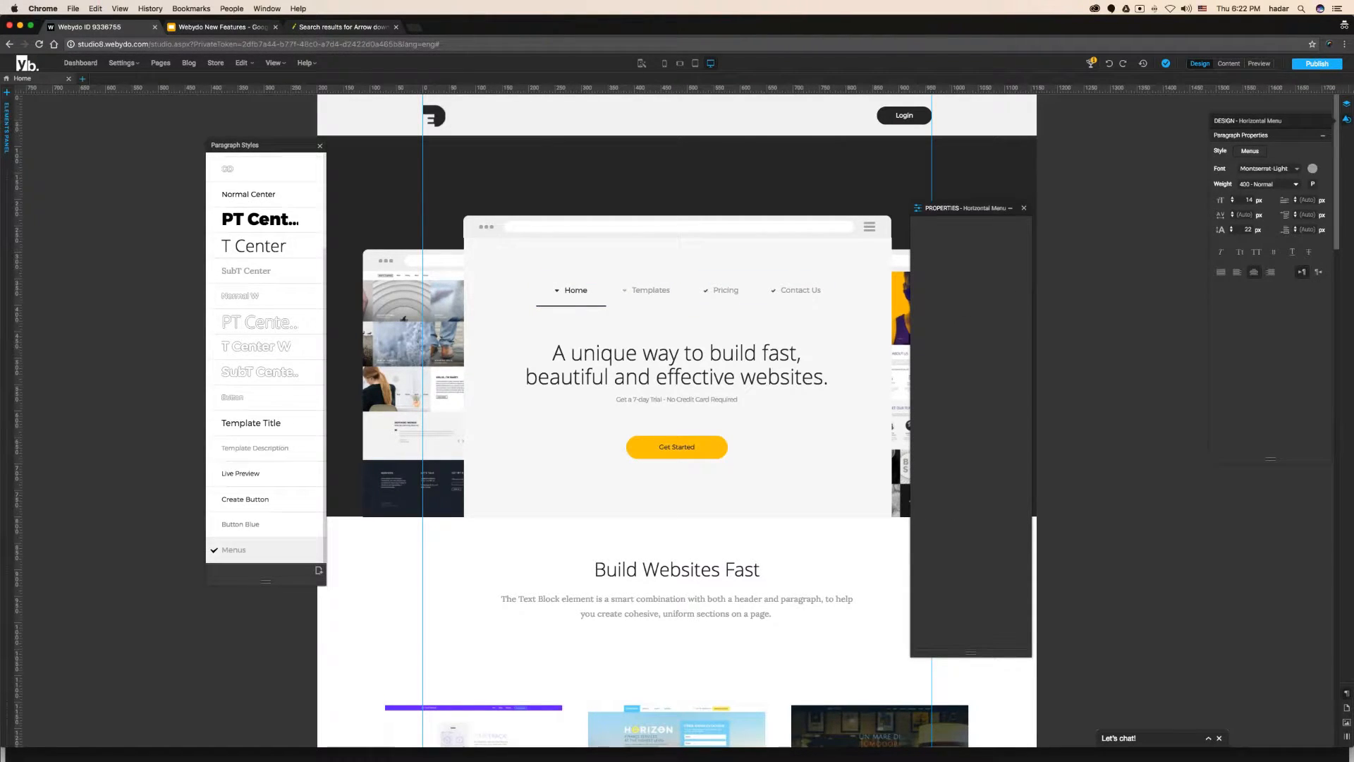
pyautogui.click(318, 570)
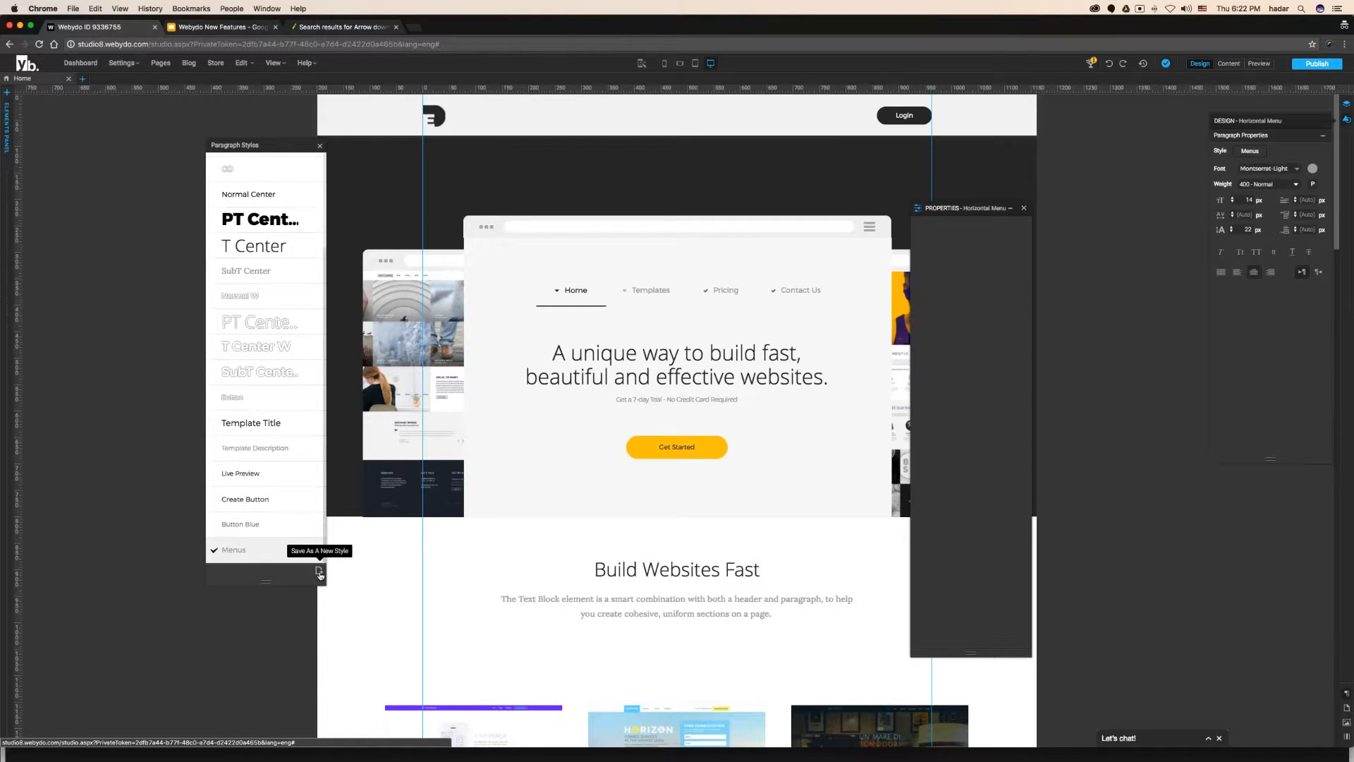
pyautogui.moveTo(248, 550); pyautogui.dragTo(268, 550)
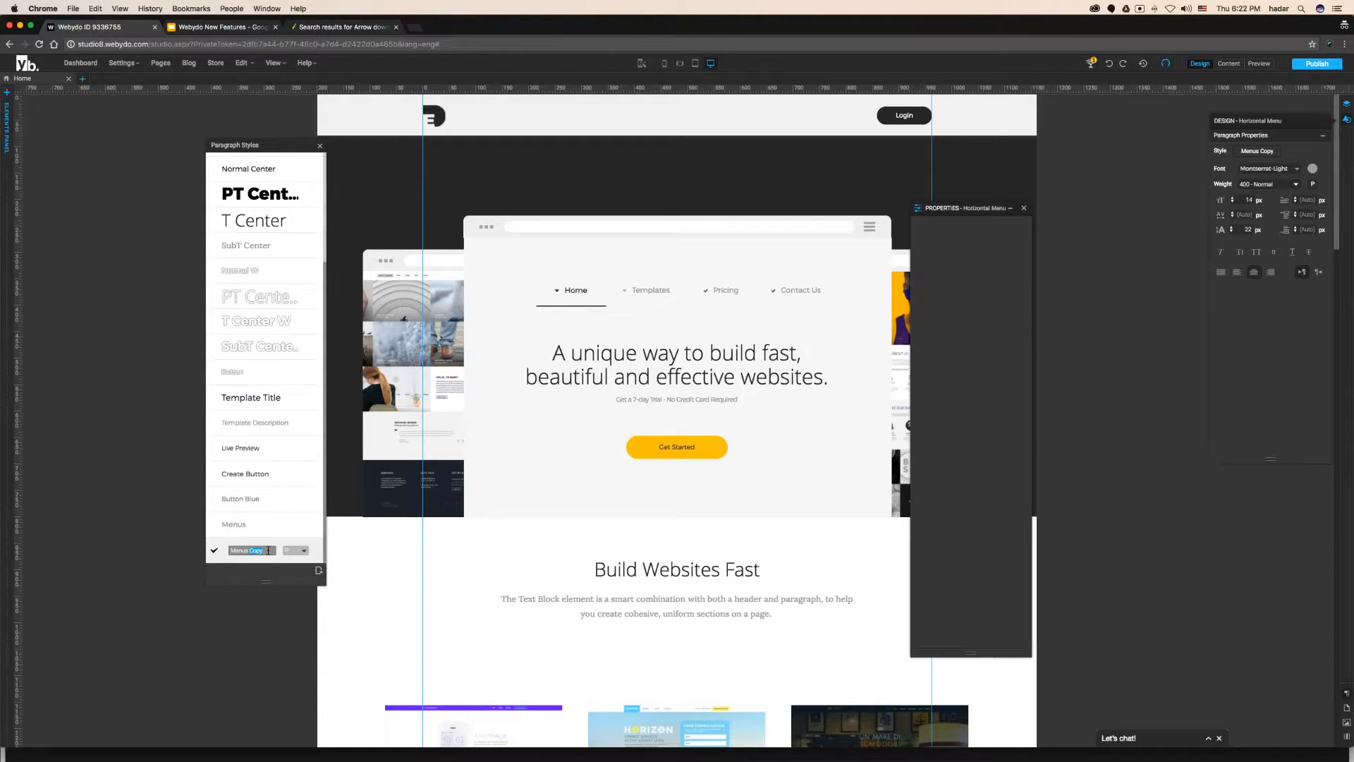
pyautogui.write('2')
pyautogui.press('Return')
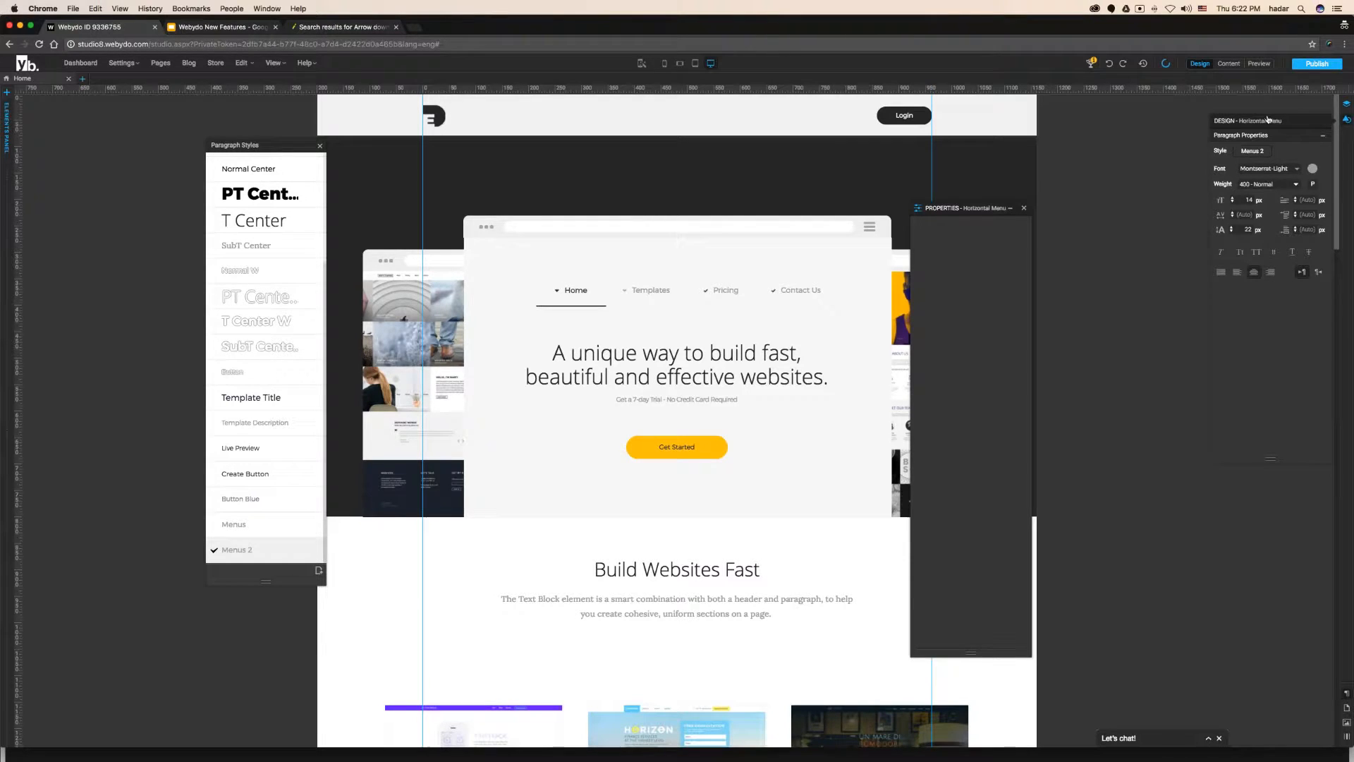
# Open the font manager for the Menus 2 style and review the Google, uploaded and Typekit font sources.
pyautogui.moveTo(1261, 125); pyautogui.dragTo(370, 238)
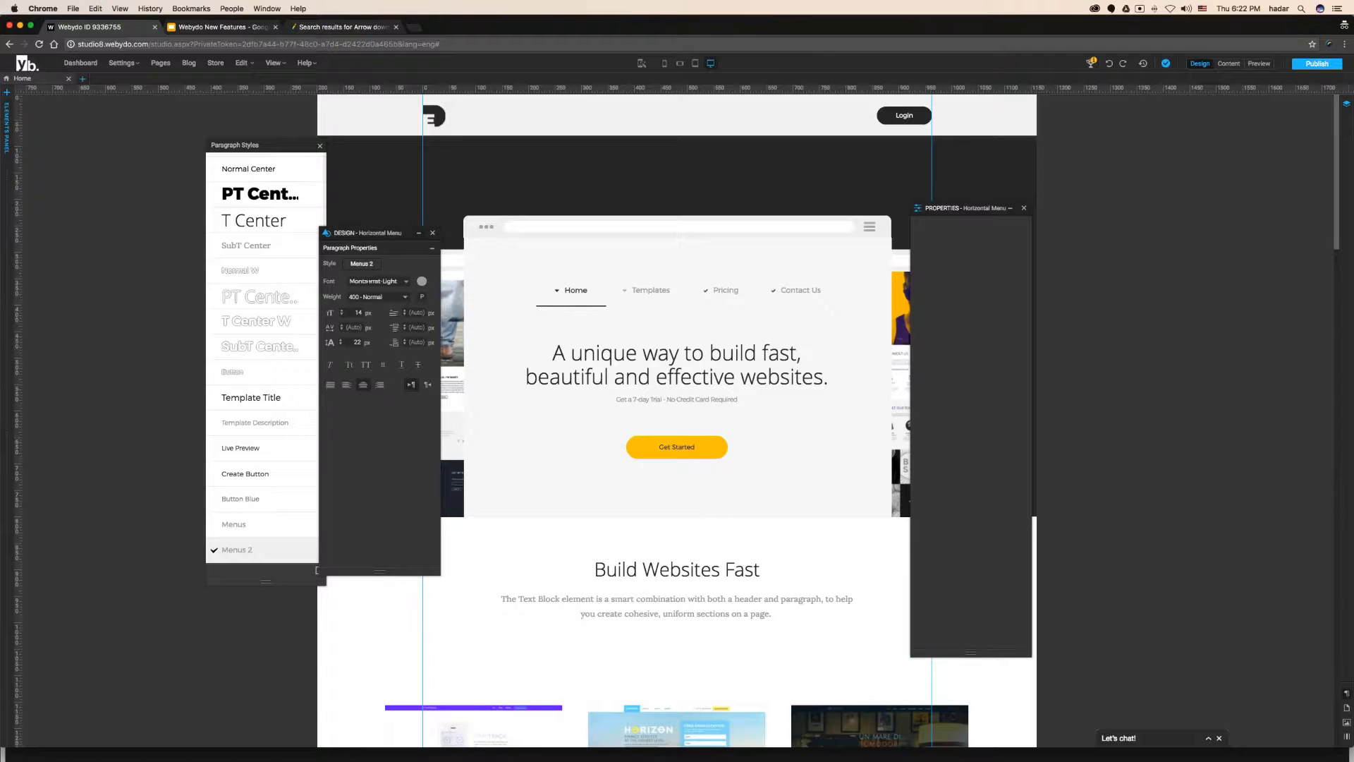
pyautogui.click(371, 281)
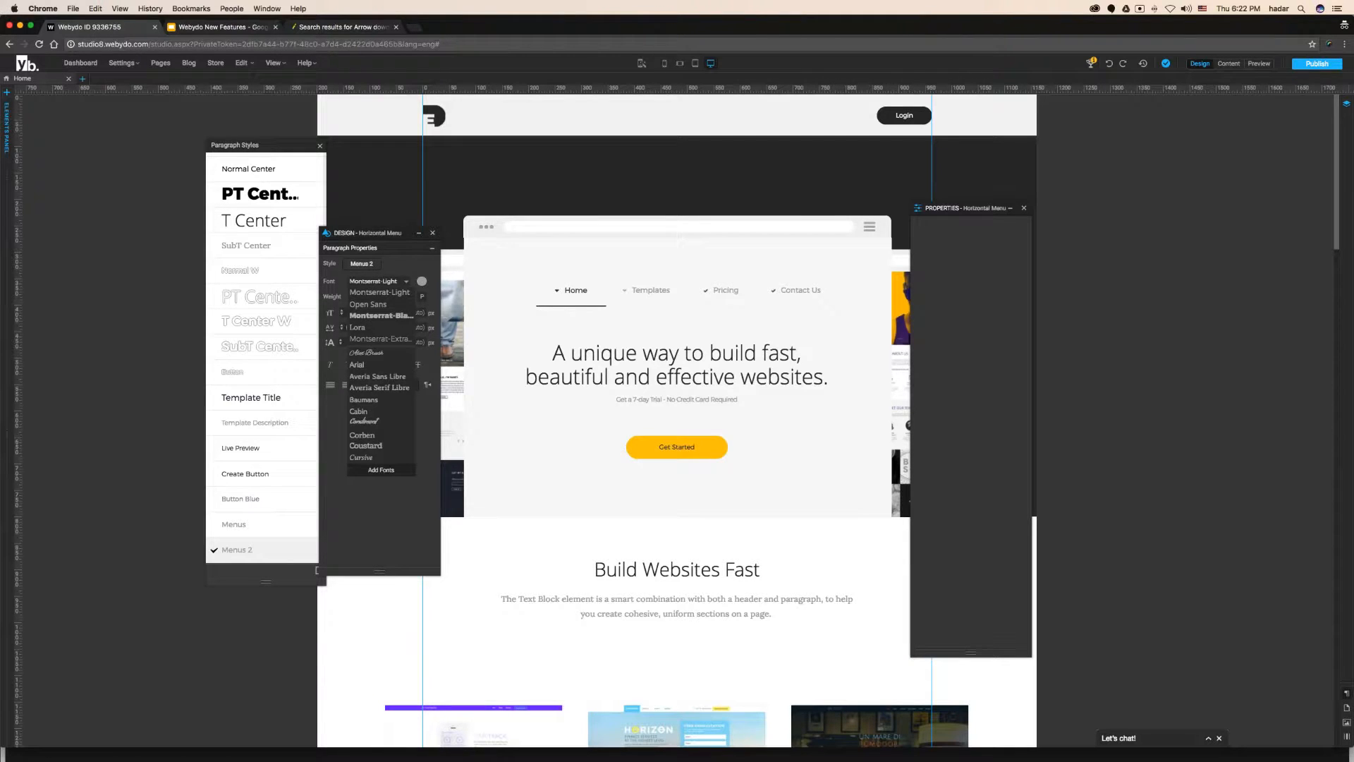
pyautogui.click(381, 470)
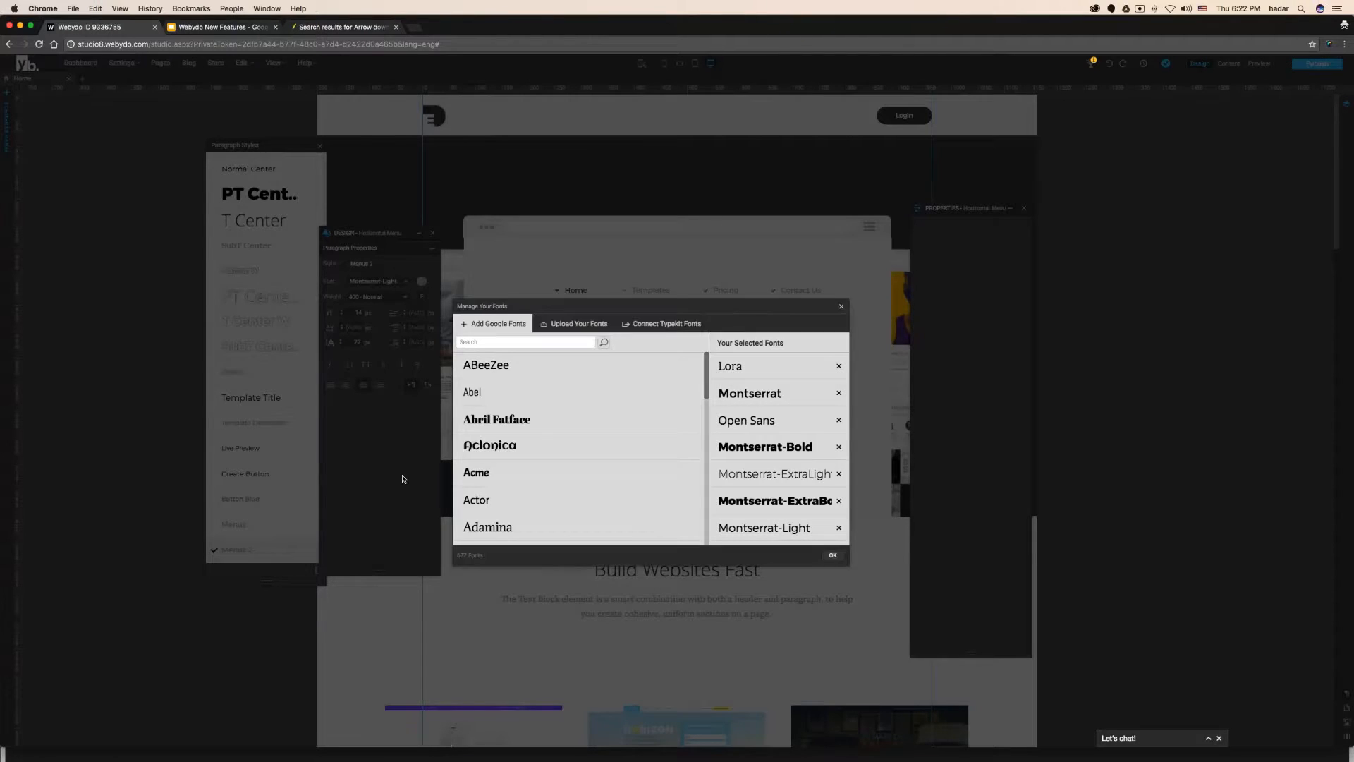
pyautogui.click(575, 324)
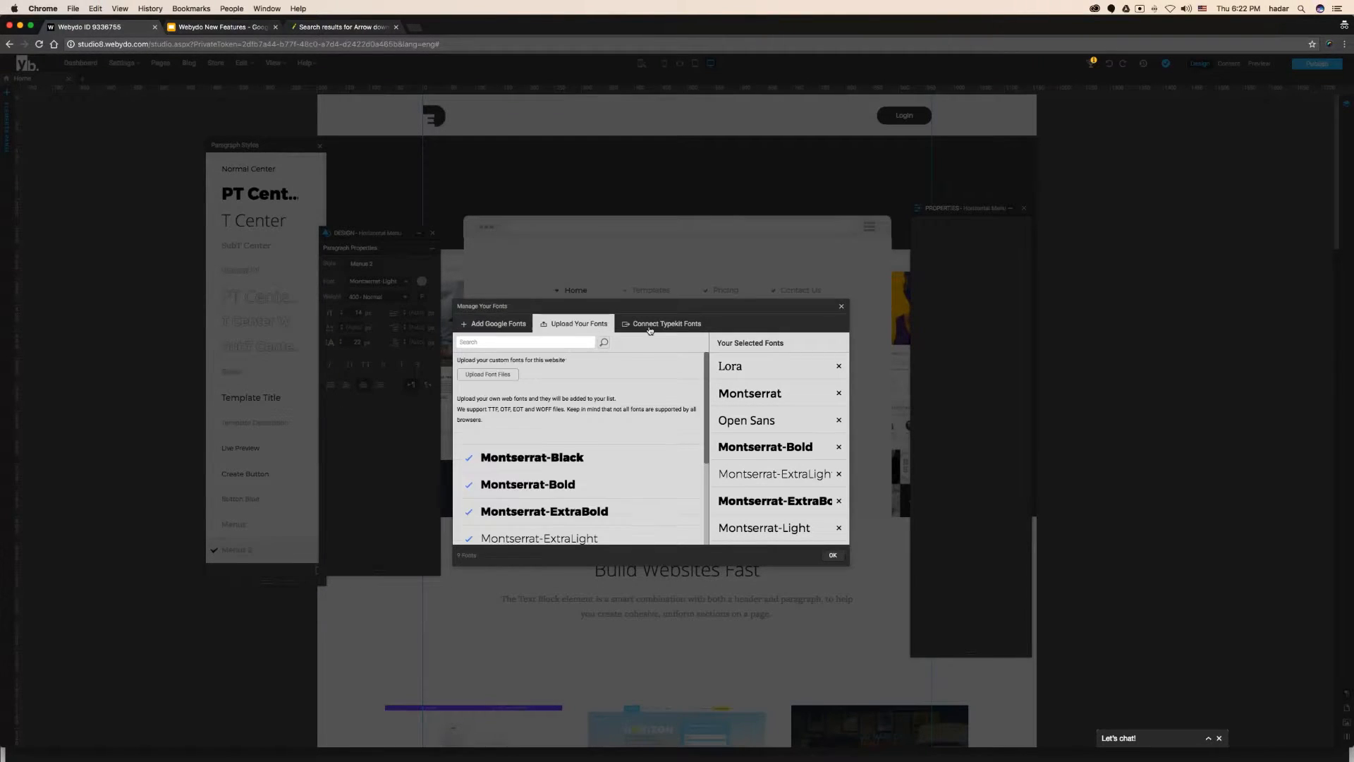
pyautogui.click(663, 324)
pyautogui.click(527, 330)
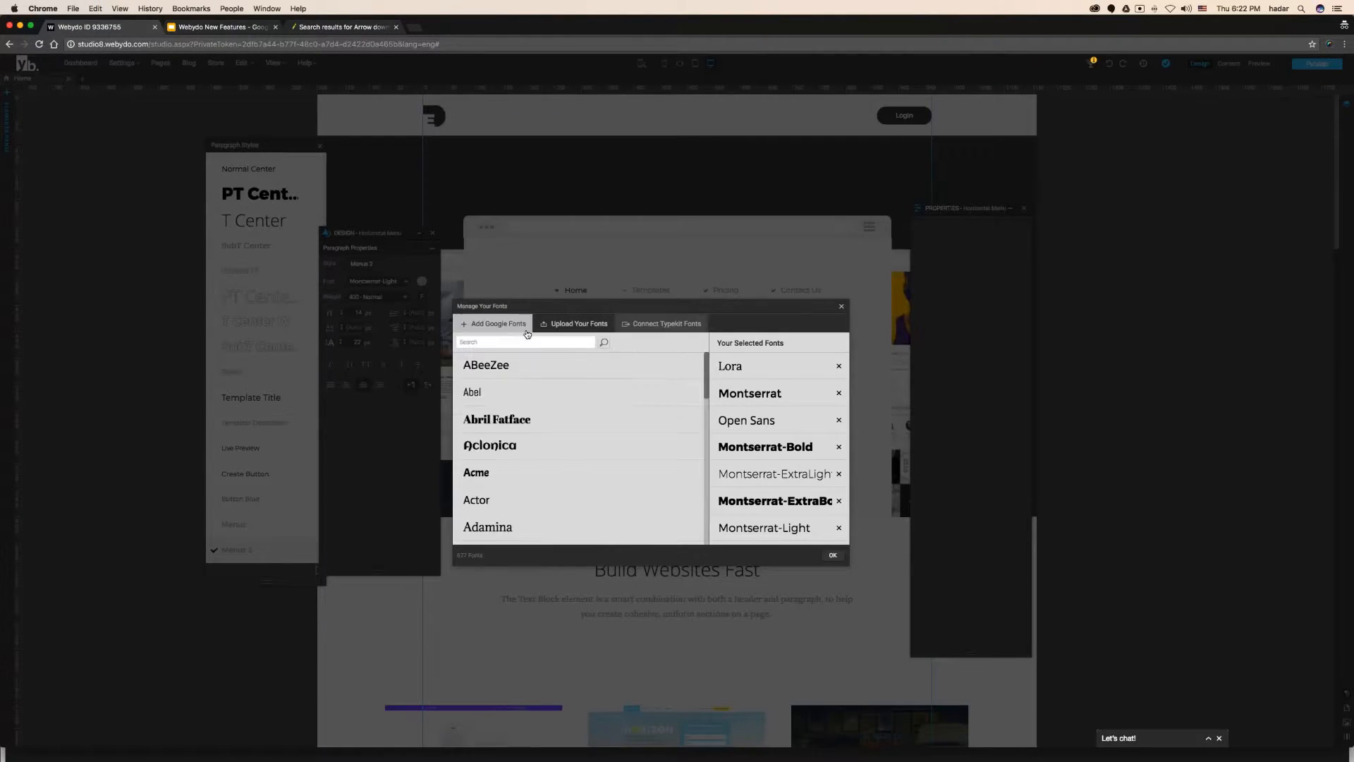
pyautogui.click(578, 324)
pyautogui.click(681, 328)
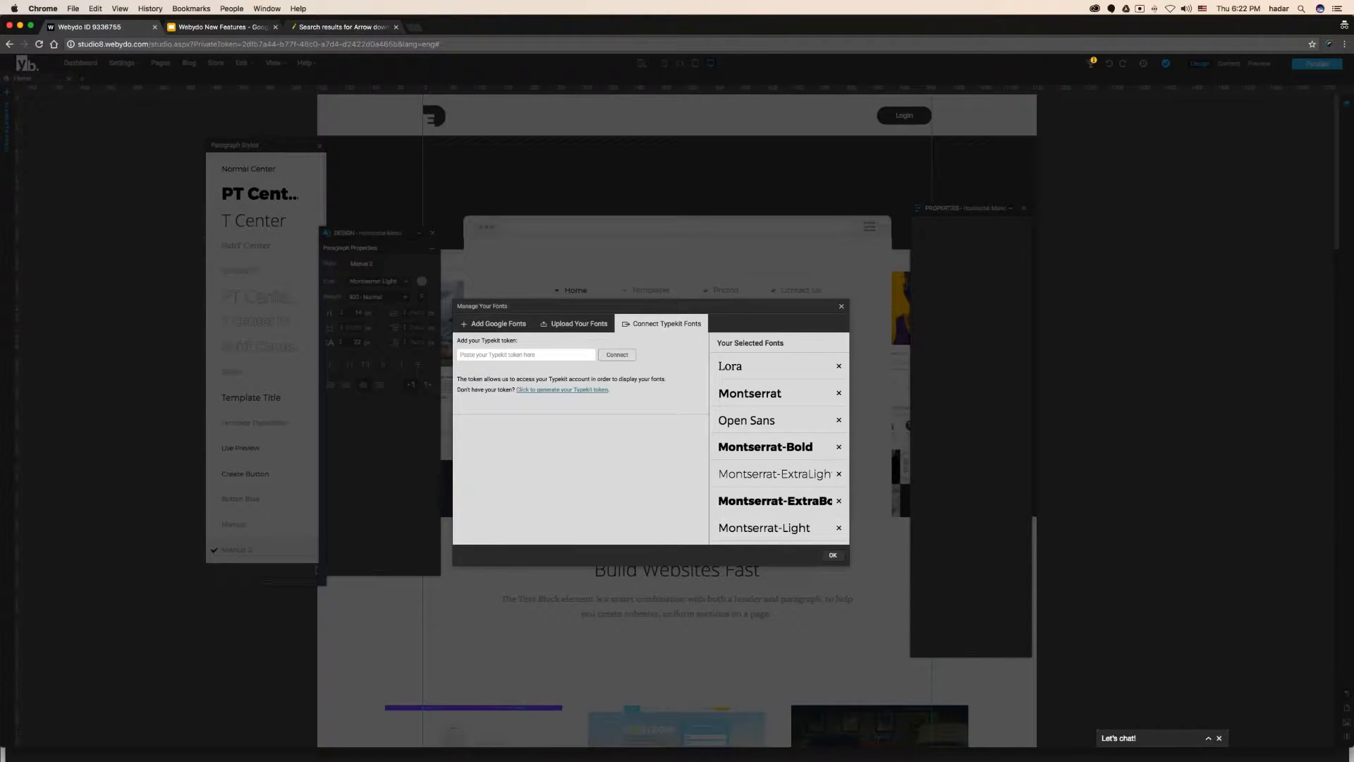
# Upload all the HelveticaNeue font files from the Helvetica Nusu folder in LP Design on the Desktop and accept the font selection.
pyautogui.click(582, 324)
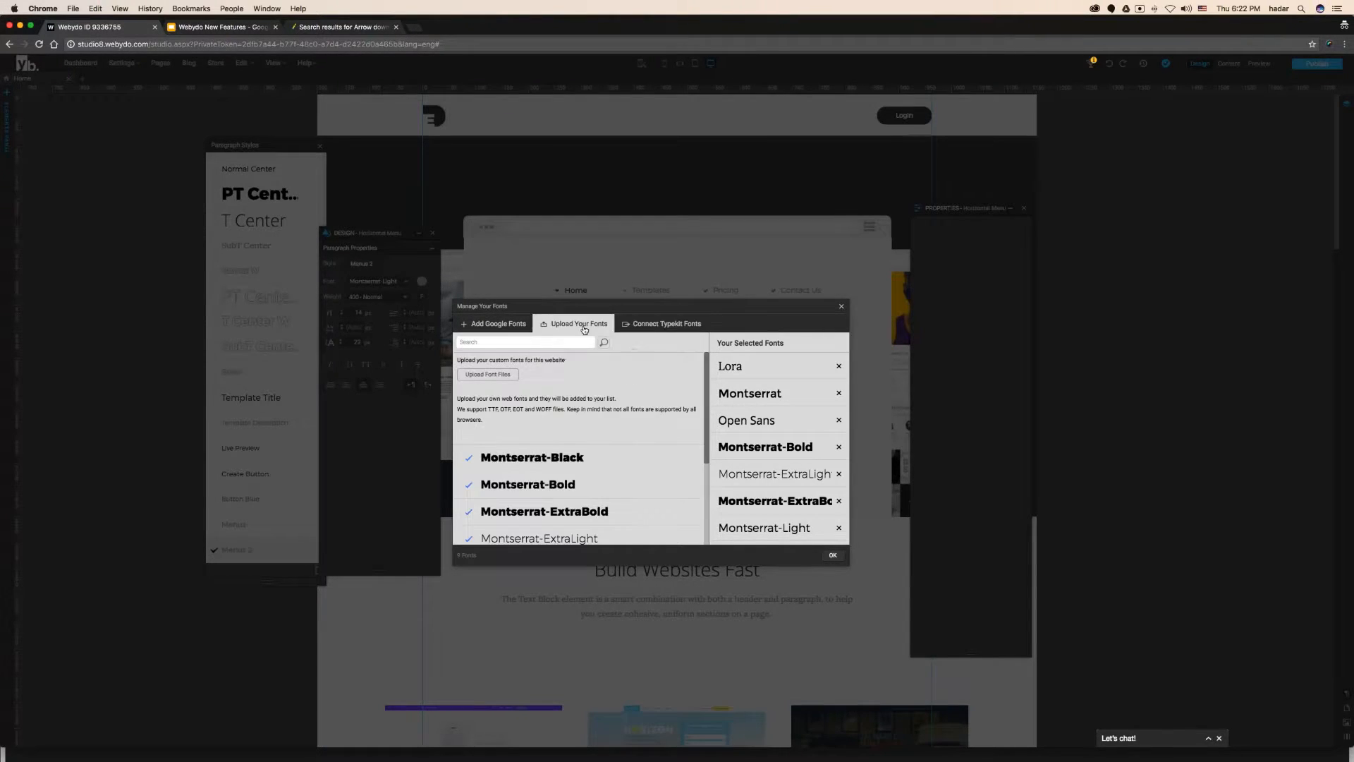
pyautogui.click(502, 377)
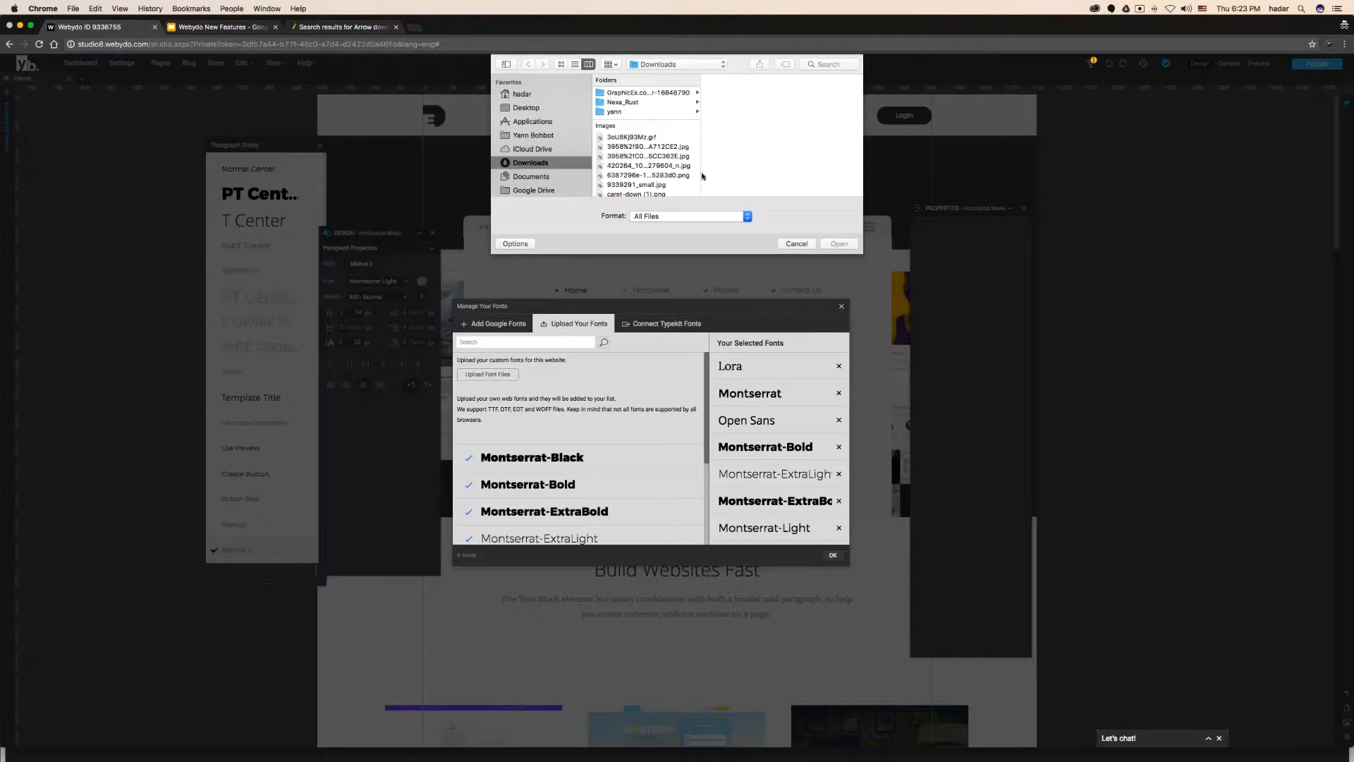
pyautogui.click(527, 109)
pyautogui.click(621, 103)
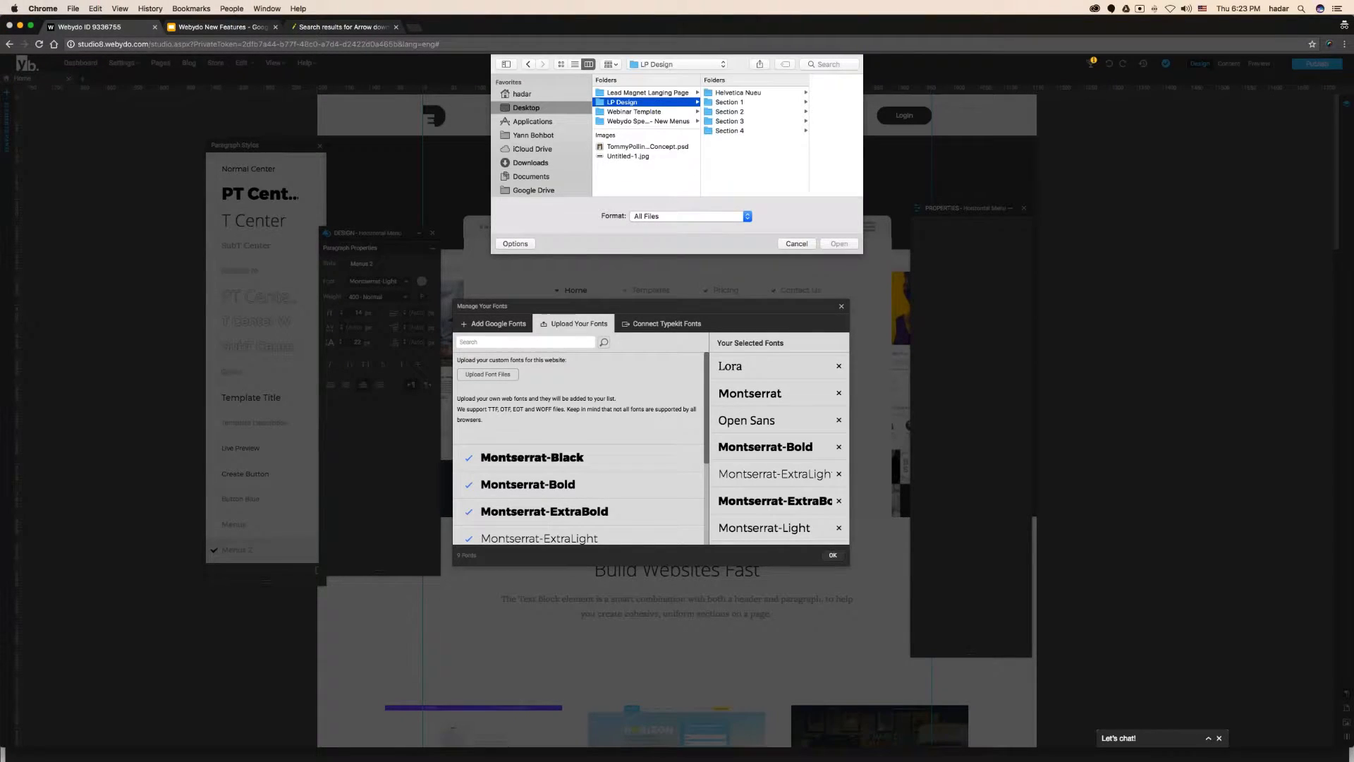
pyautogui.click(739, 95)
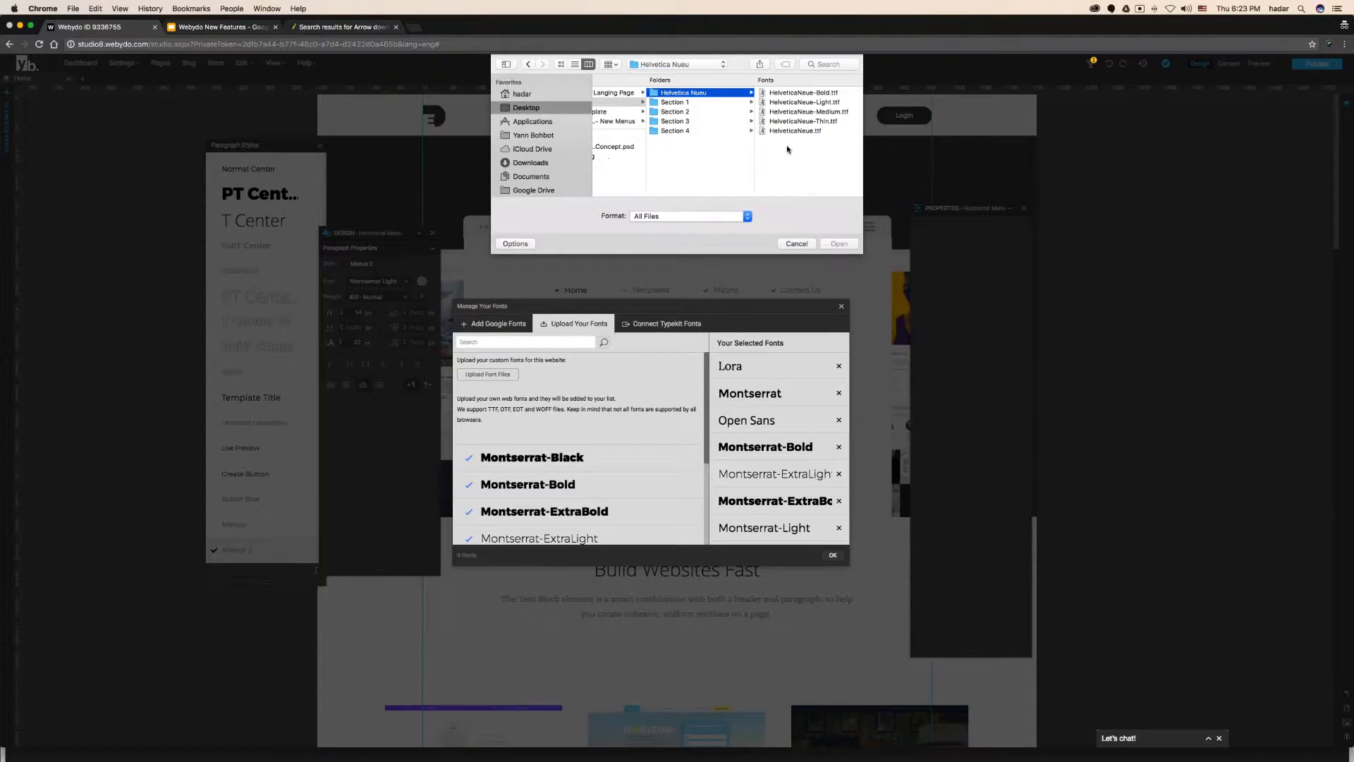
pyautogui.moveTo(804, 147); pyautogui.dragTo(801, 95)
pyautogui.press('Return')
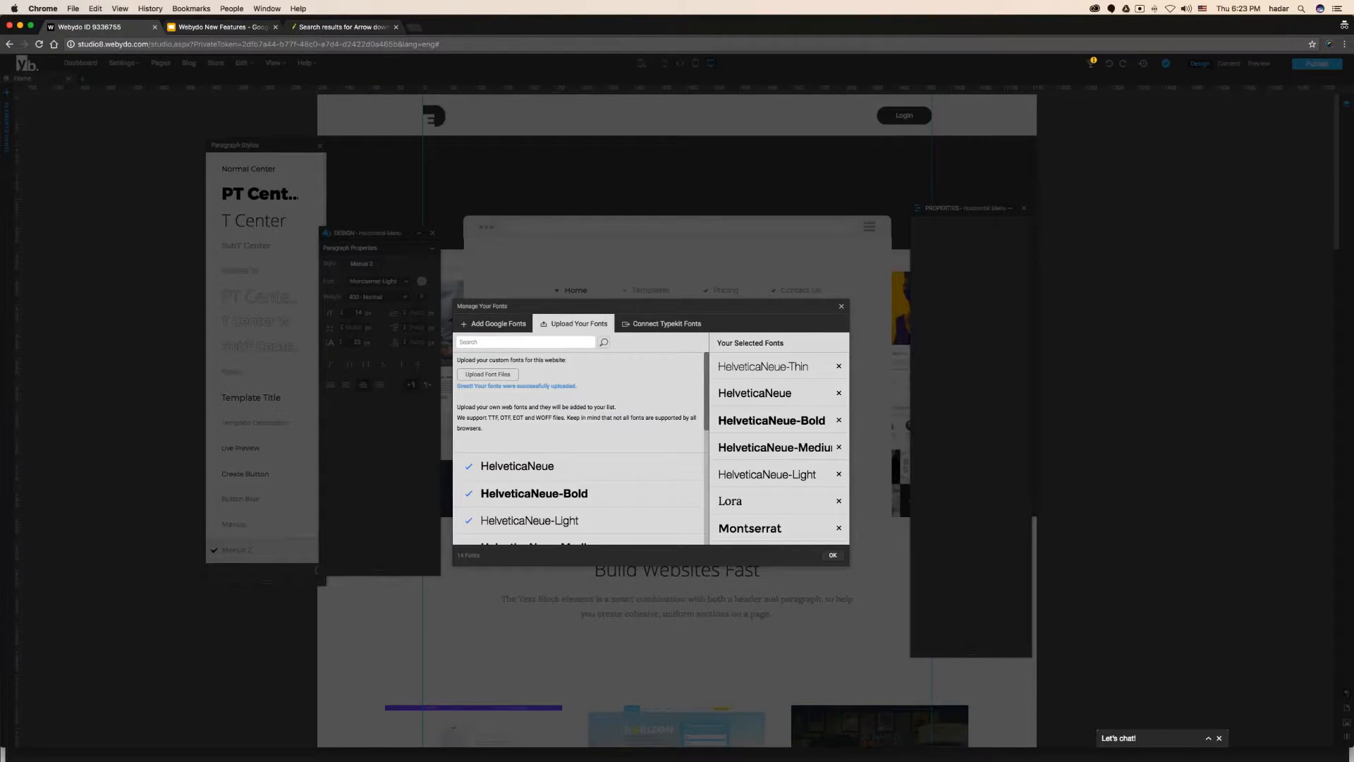
pyautogui.click(832, 555)
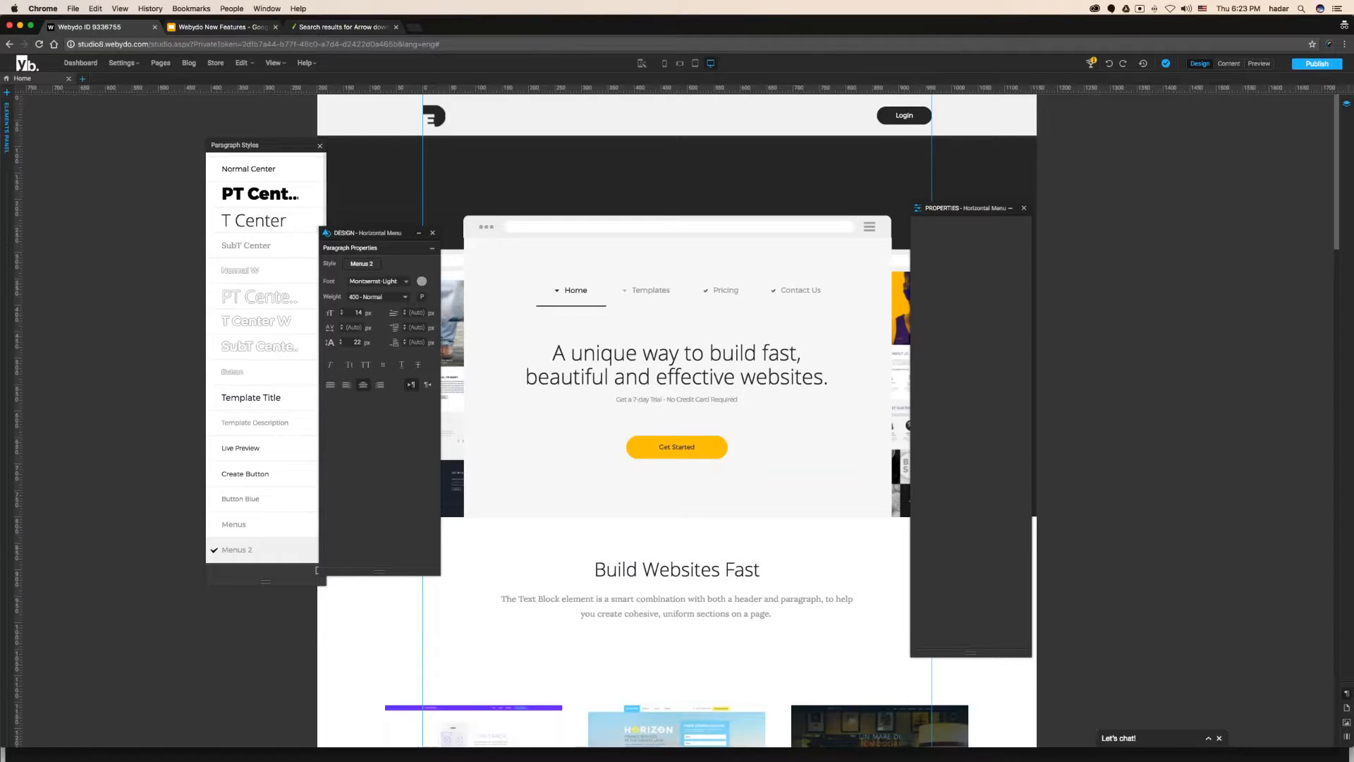
# Set the Menus 2 paragraph style's font to HelveticaNeue-Light.
pyautogui.click(380, 281)
pyautogui.scroll(-5, 382, 392)
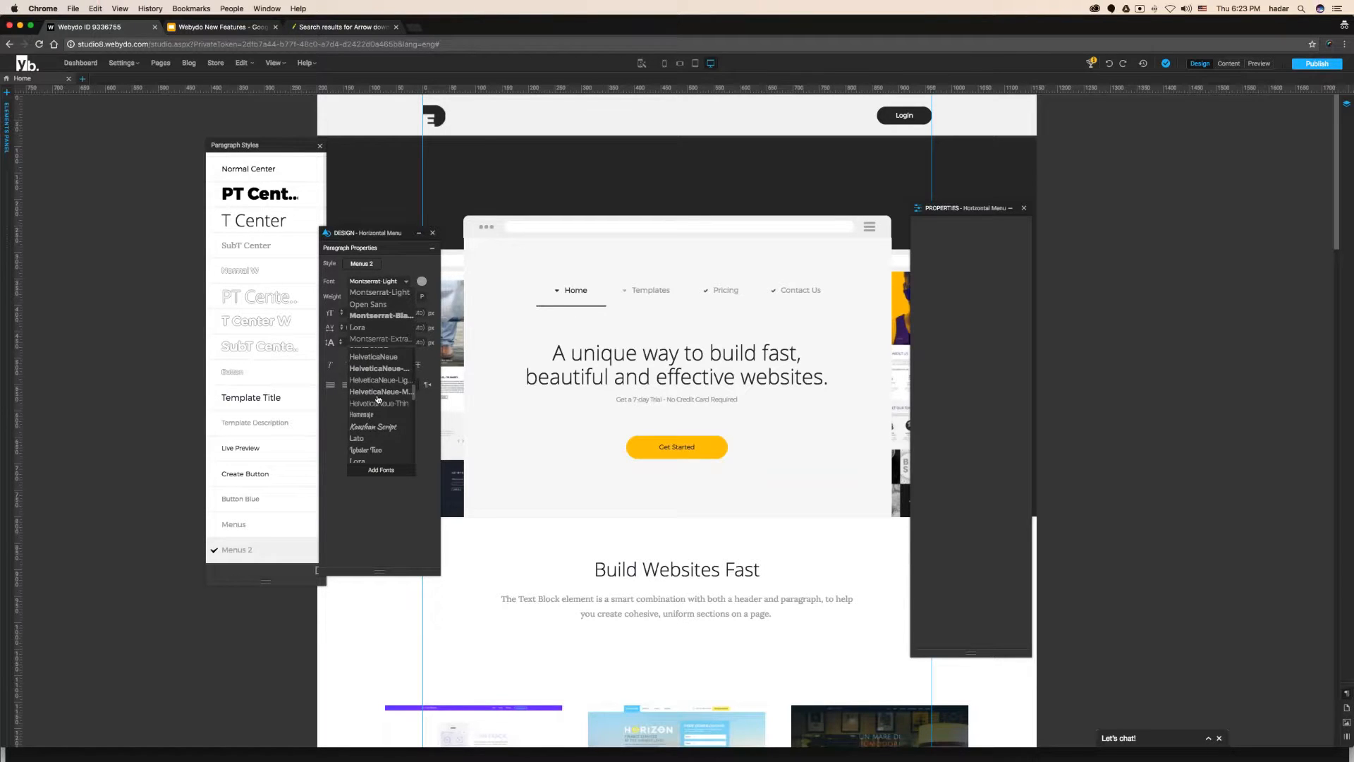
pyautogui.click(379, 380)
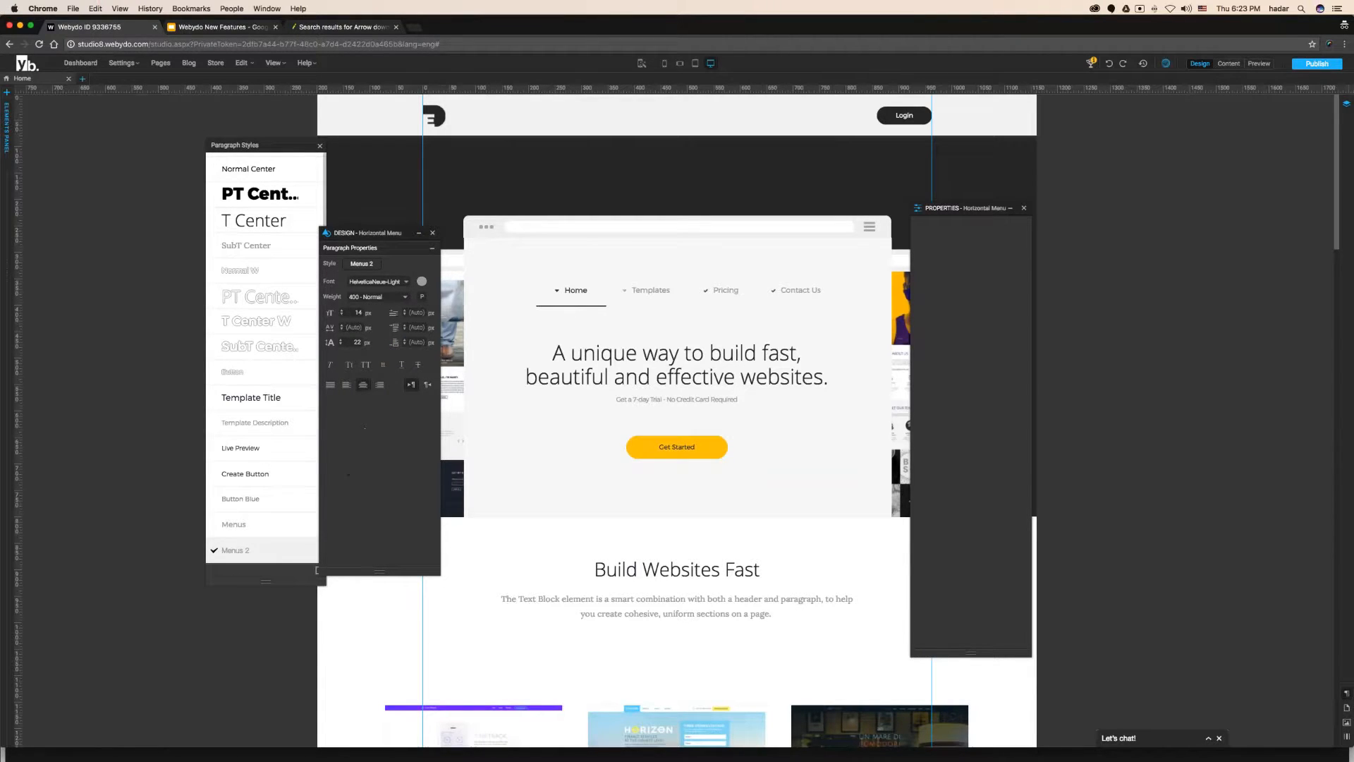
# Apply the Menus 2 font style to the horizontal menu above the hero headline.
pyautogui.click(672, 288)
pyautogui.click(976, 292)
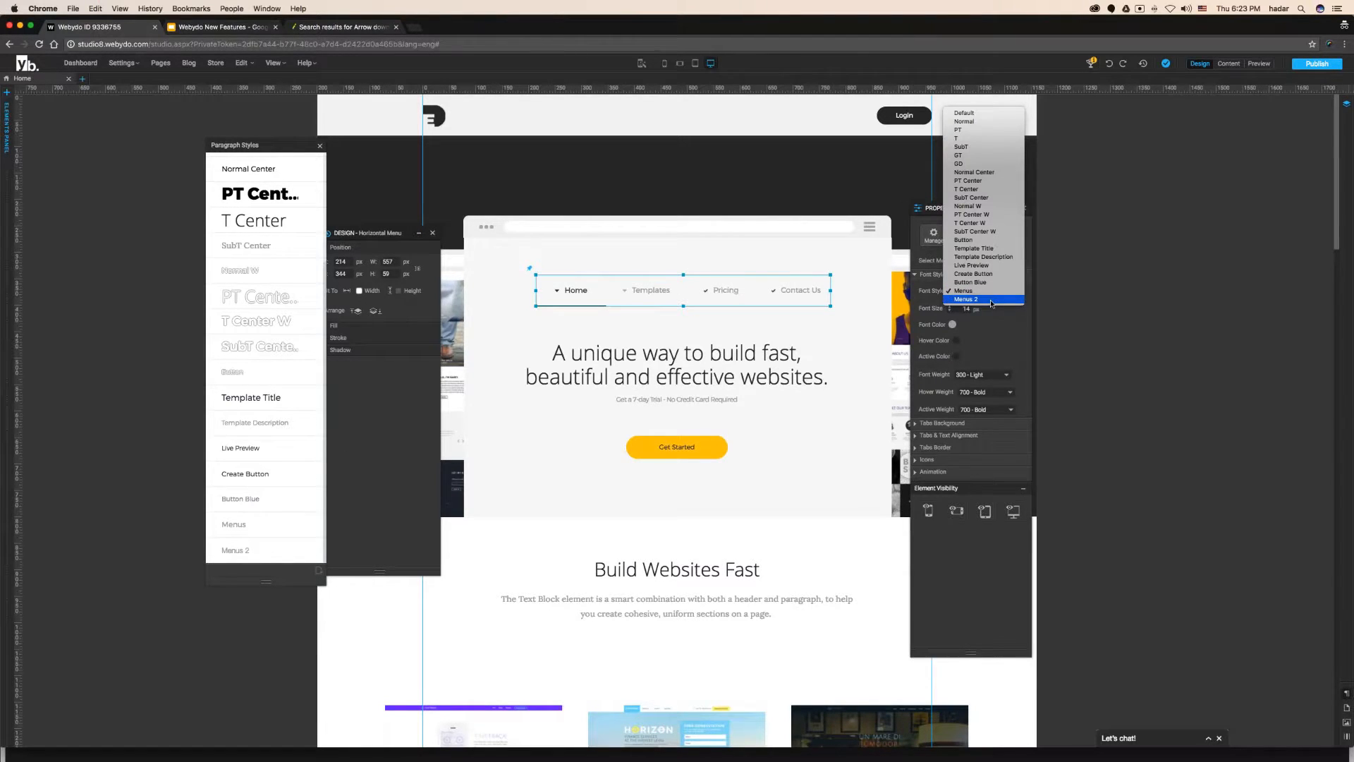
pyautogui.click(991, 302)
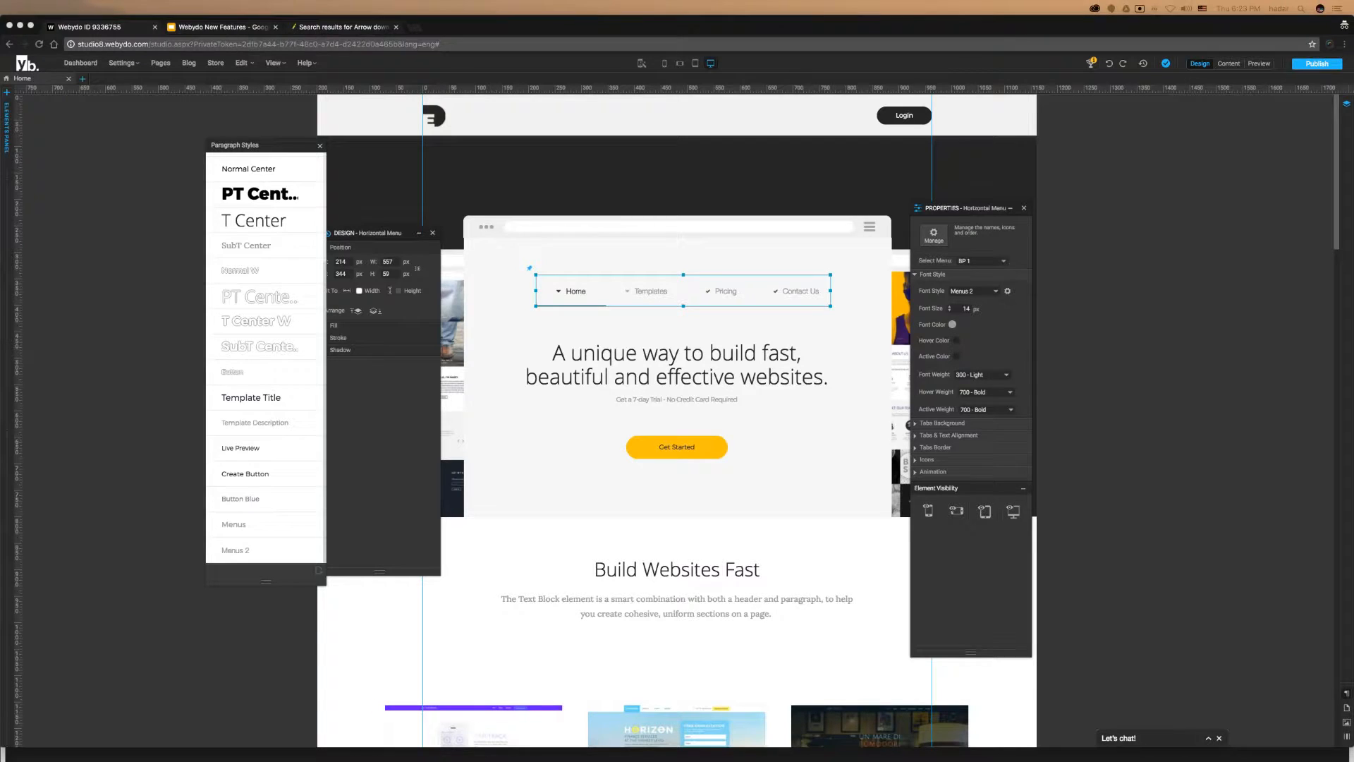
# Switch to the Flaticon arrow down icon results for a look, and return to the Webydo editor.
pyautogui.click(317, 28)
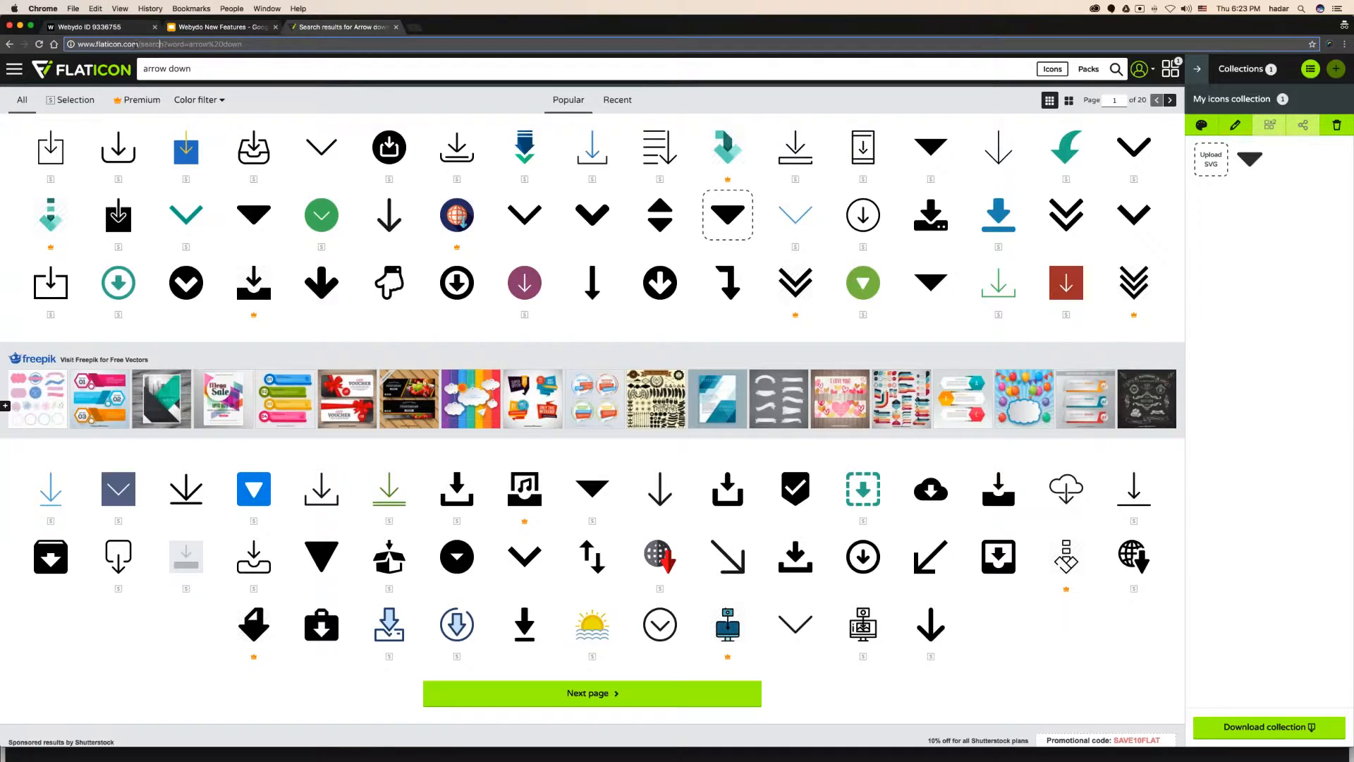
pyautogui.click(99, 27)
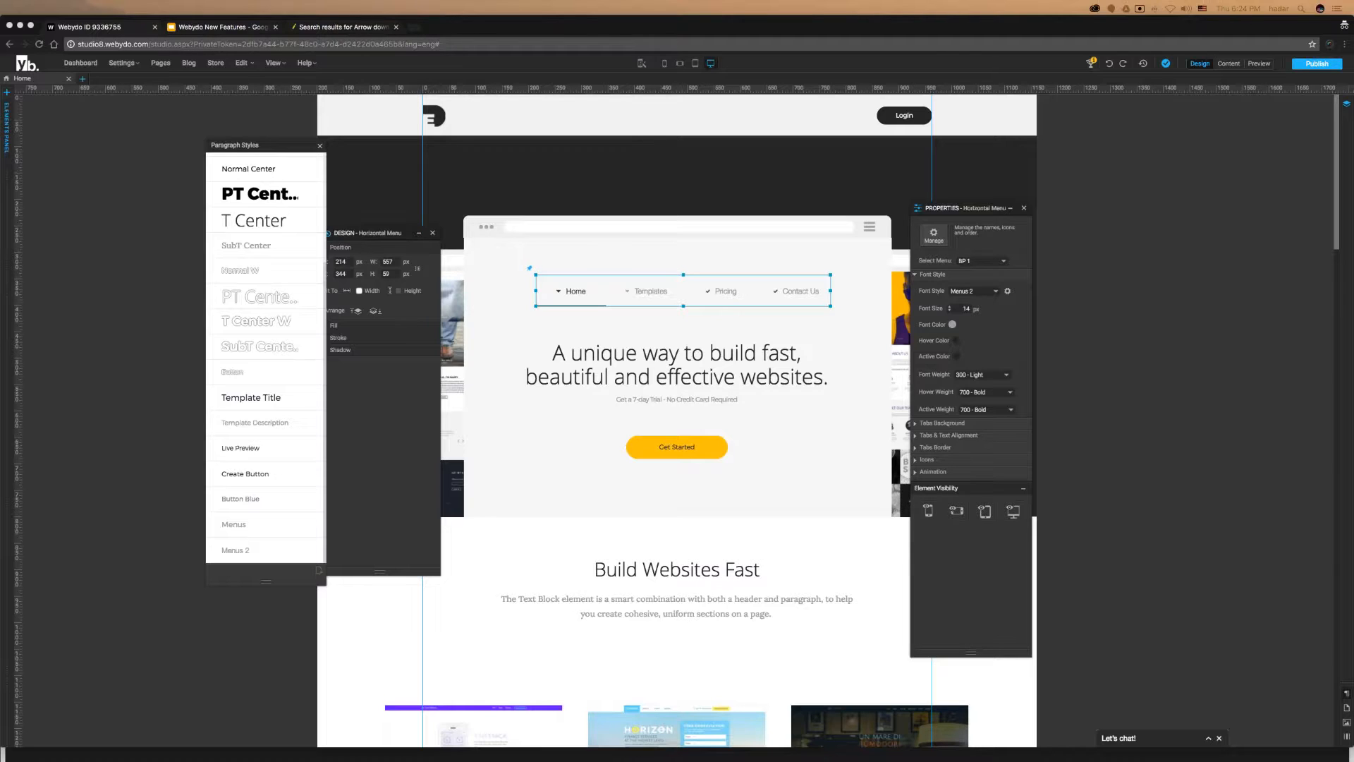
# Try a vertical menu in the hero section, moving it down beside the Get Started button, and delete it.
pyautogui.click(3, 278)
pyautogui.moveTo(28, 289); pyautogui.dragTo(841, 291)
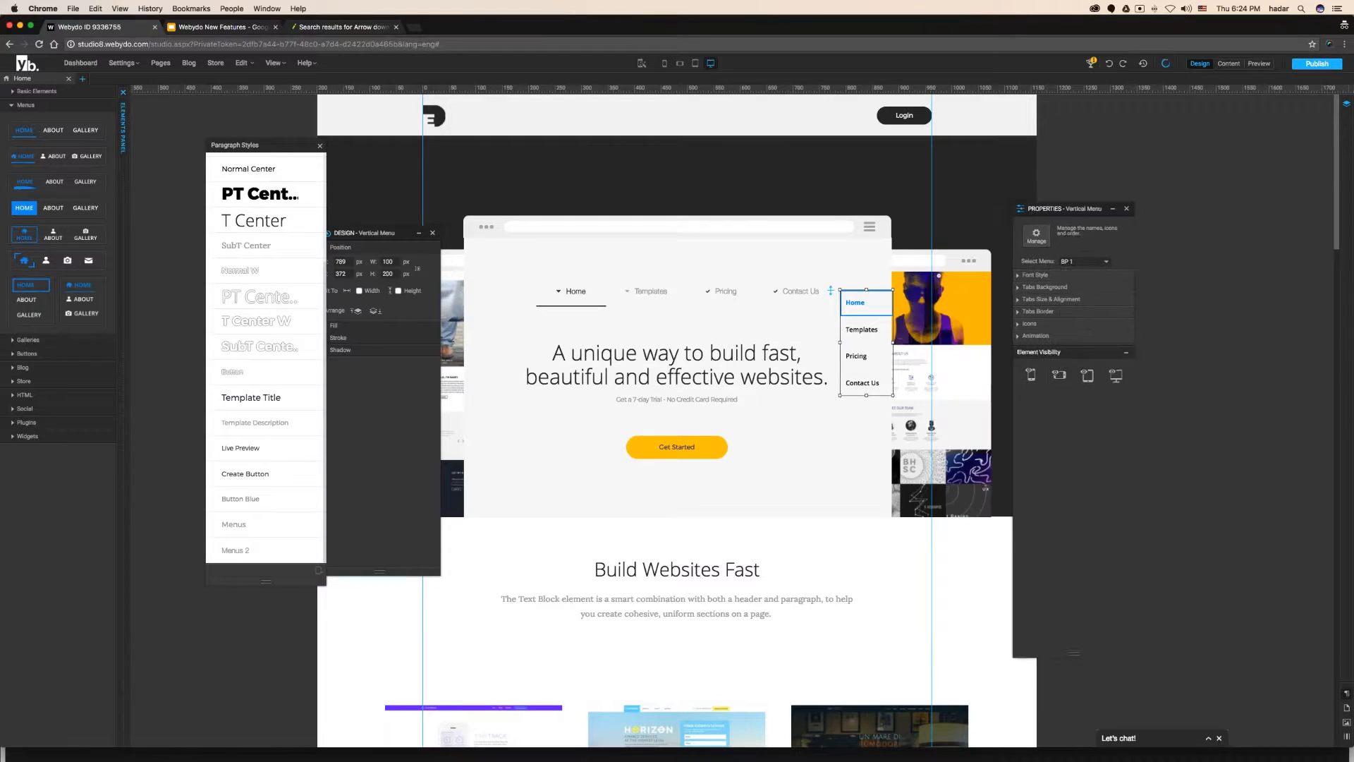
pyautogui.moveTo(864, 347); pyautogui.dragTo(868, 458)
pyautogui.click(898, 538)
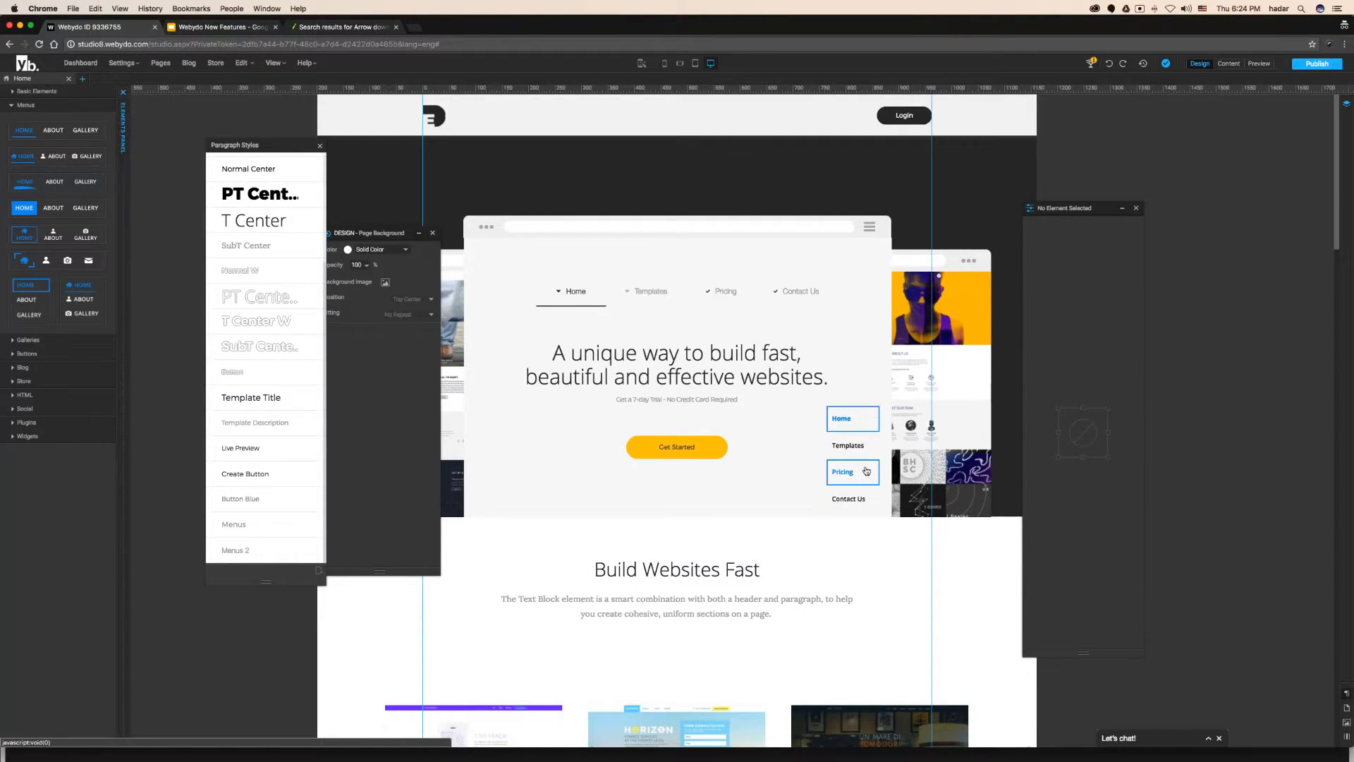
pyautogui.click(867, 471)
pyautogui.press('Delete')
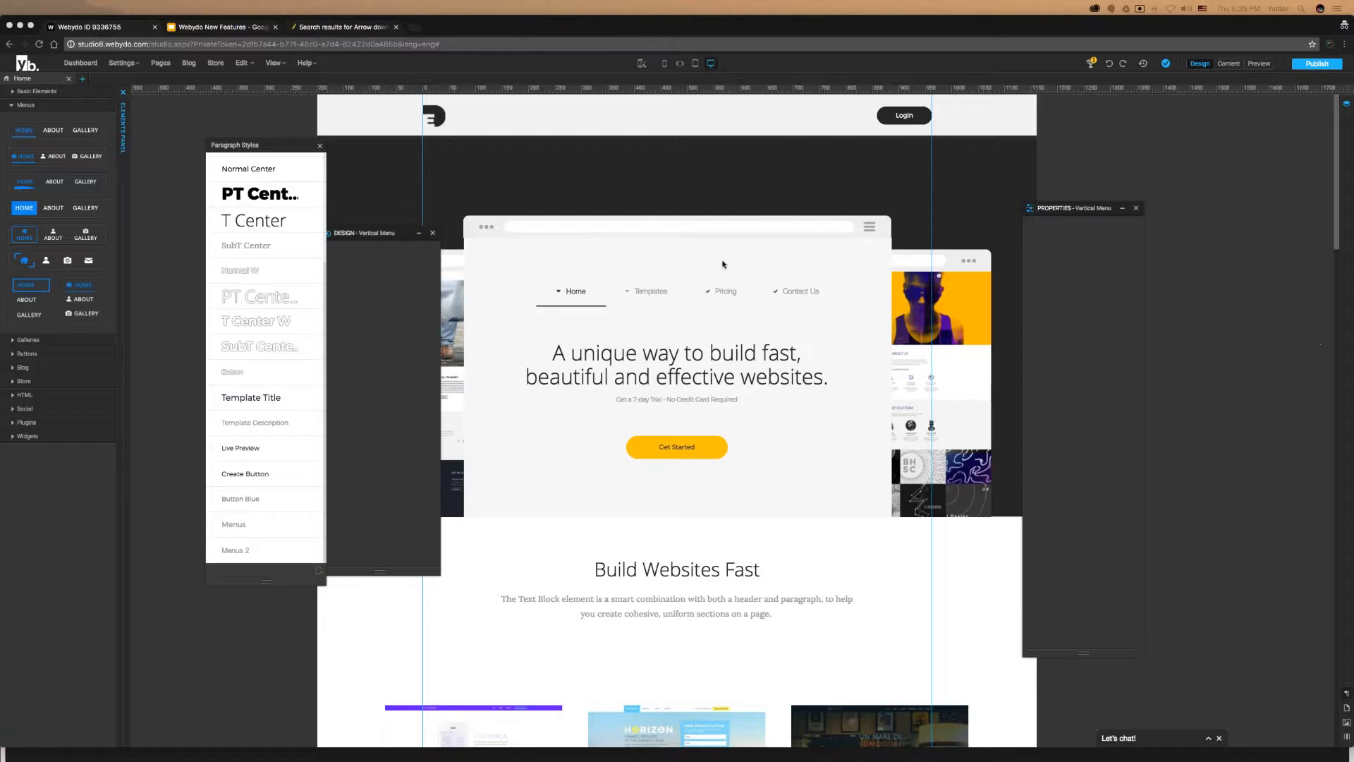
# Change the Templates page's name in the menu to My Recent Work in its page settings.
pyautogui.click(161, 63)
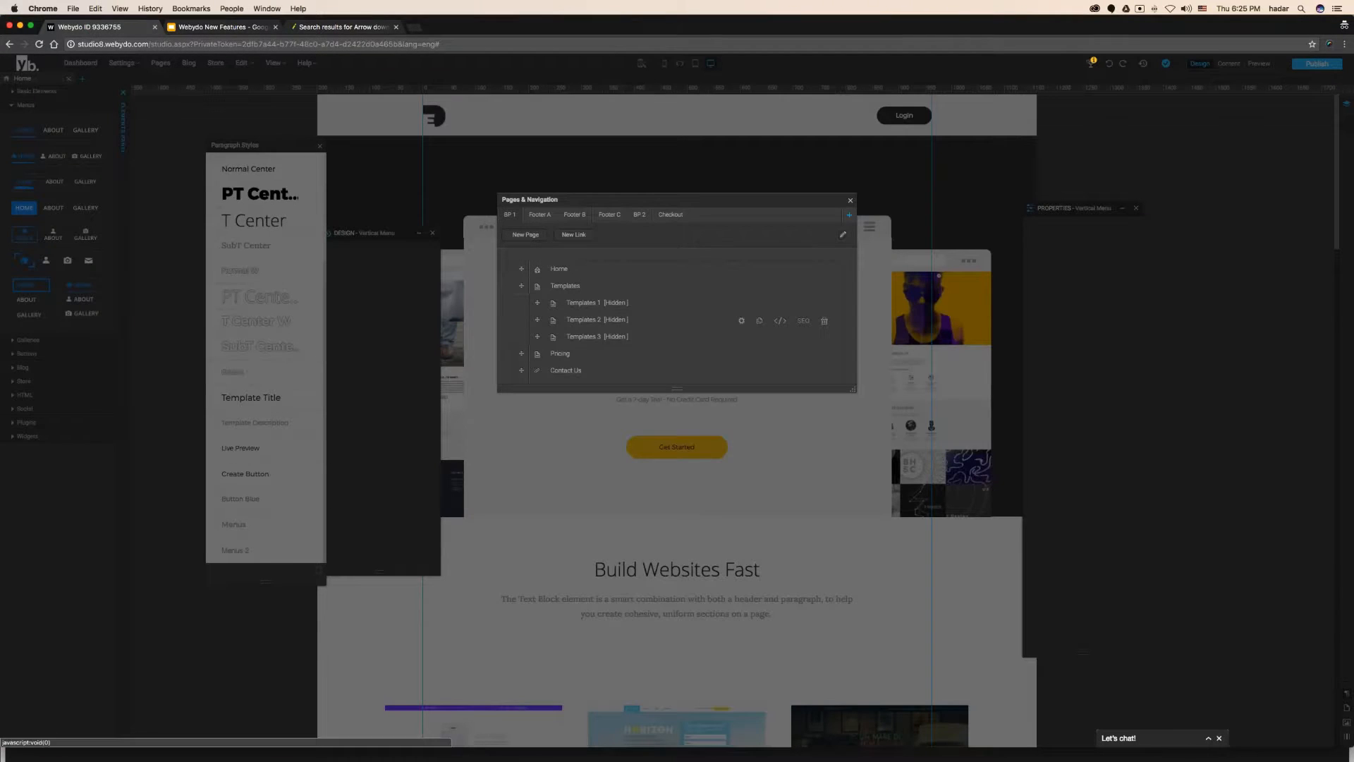
pyautogui.click(759, 287)
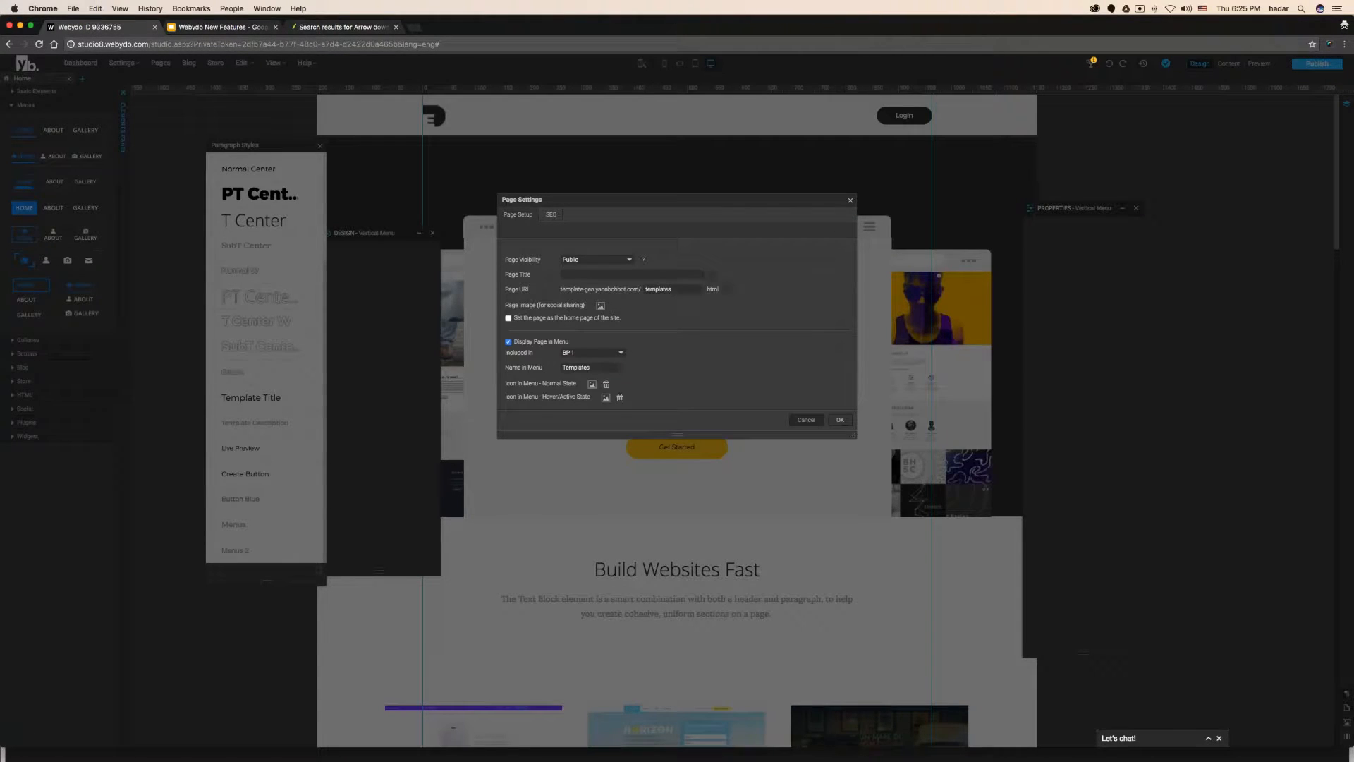
pyautogui.doubleClick(576, 368)
pyautogui.write('My Recent Work')
pyautogui.click(841, 421)
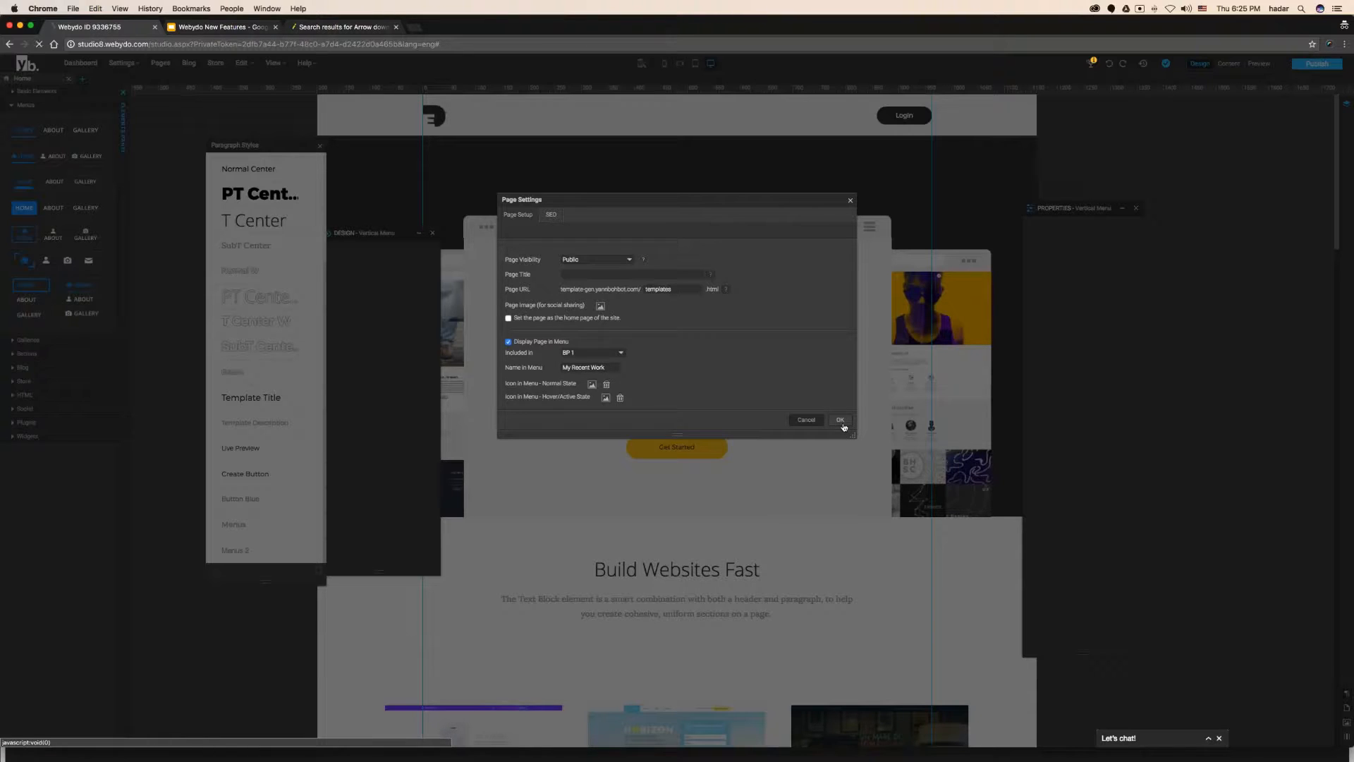
pyautogui.click(850, 203)
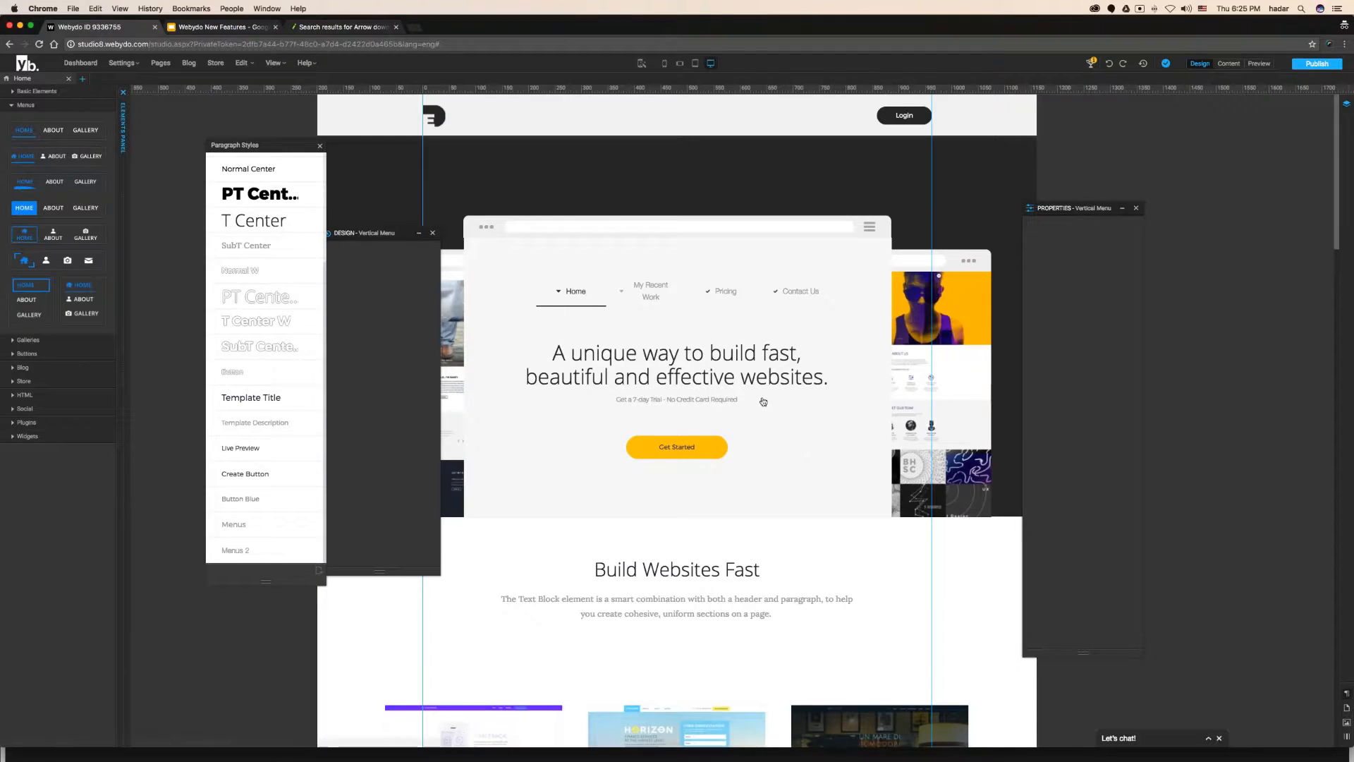
# Show the horizontal menu's tab and text alignment settings and widen the menu to about 656 px.
pyautogui.click(688, 303)
pyautogui.click(1071, 287)
pyautogui.click(1071, 288)
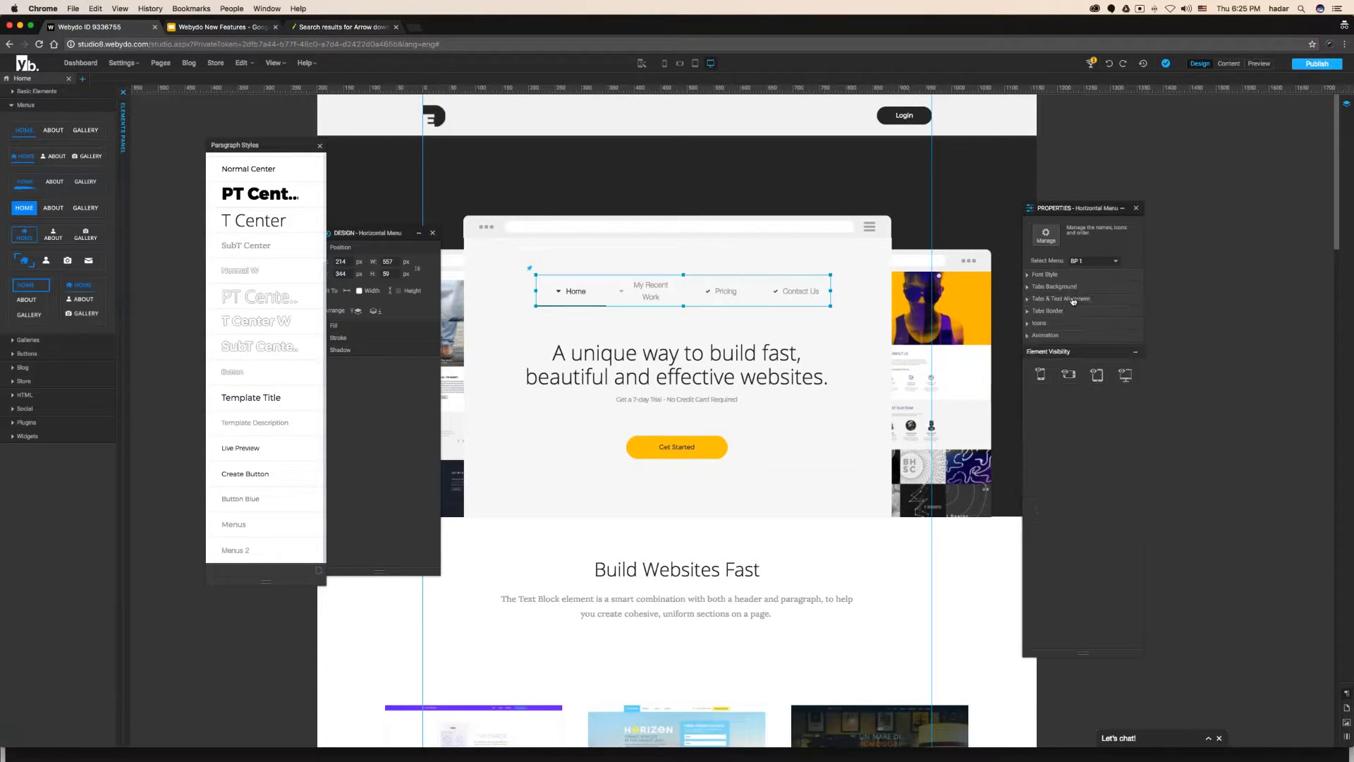
pyautogui.click(1073, 301)
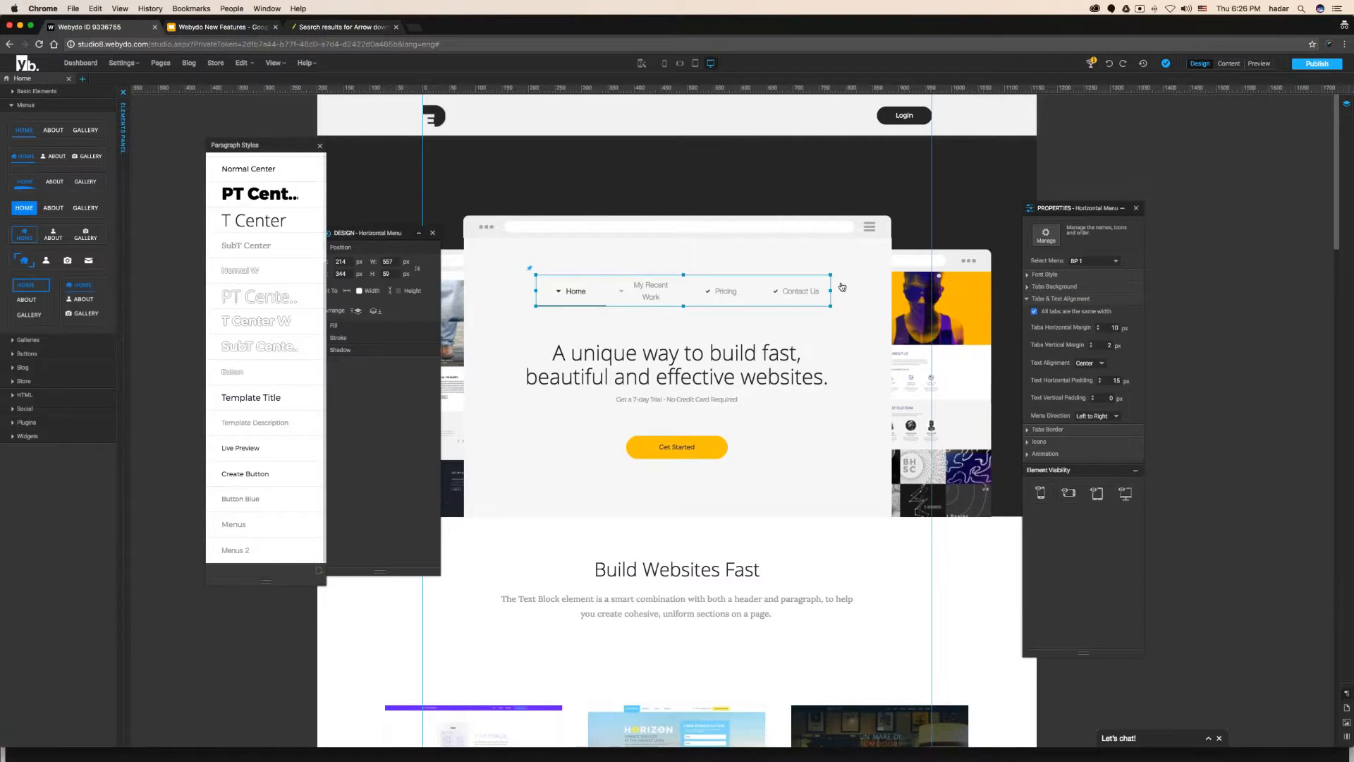
pyautogui.moveTo(831, 289); pyautogui.dragTo(882, 290)
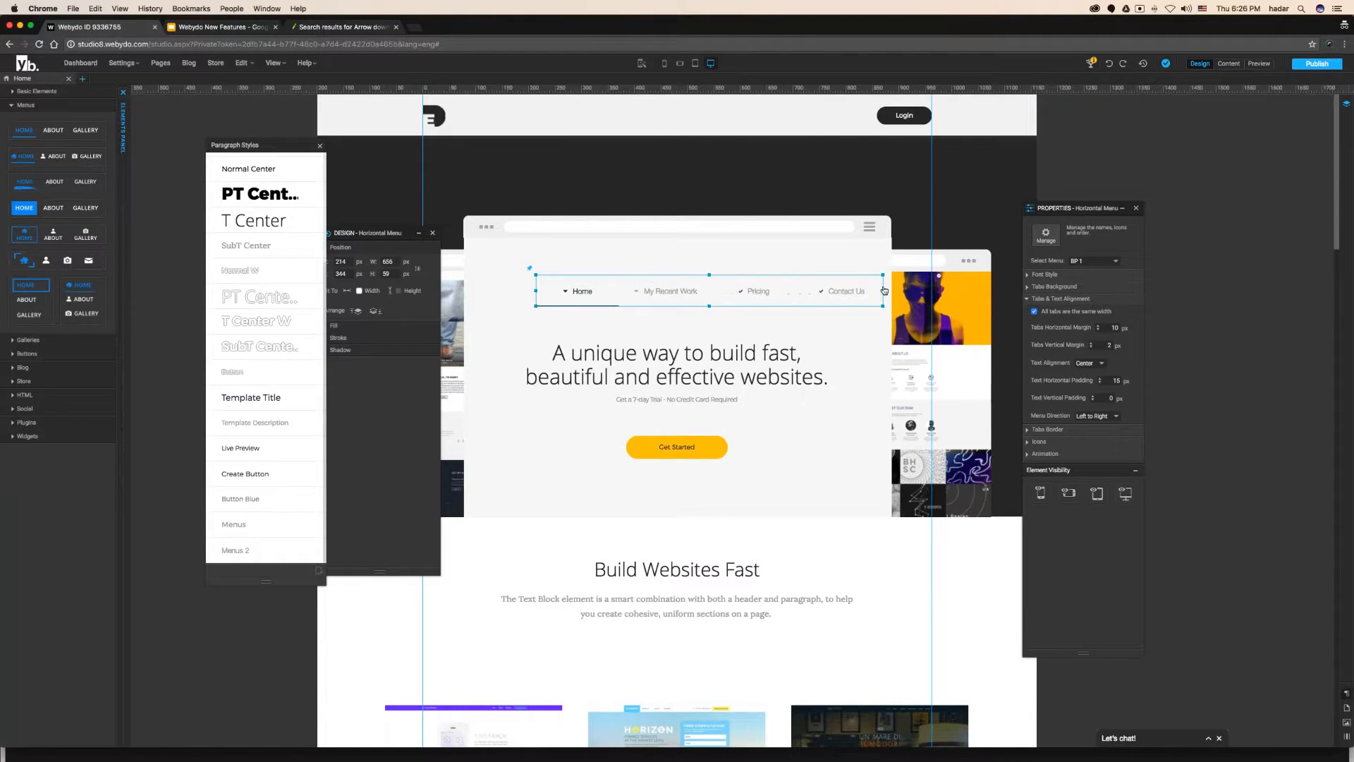
# Set the horizontal menu's normal tab background color to the yellow-orange swatch.
pyautogui.click(1073, 287)
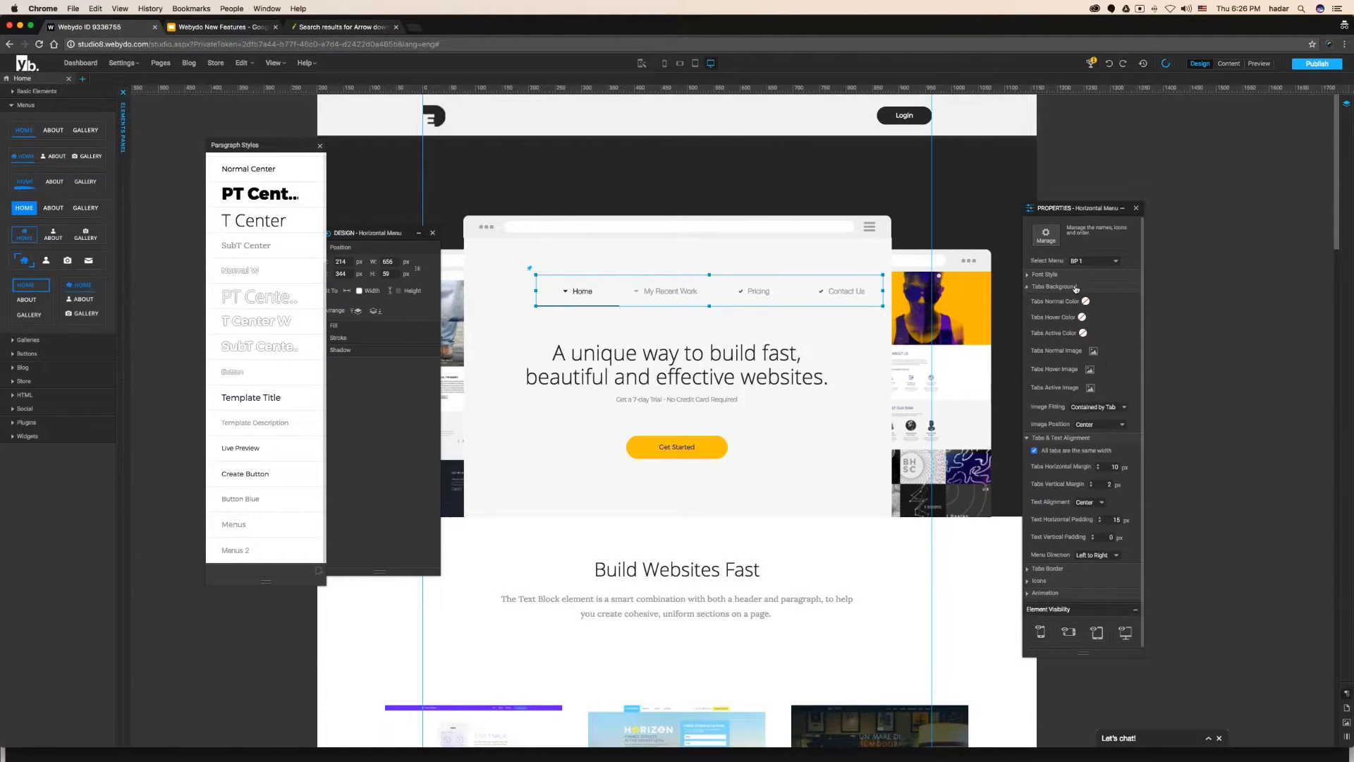
pyautogui.click(1085, 301)
pyautogui.click(671, 368)
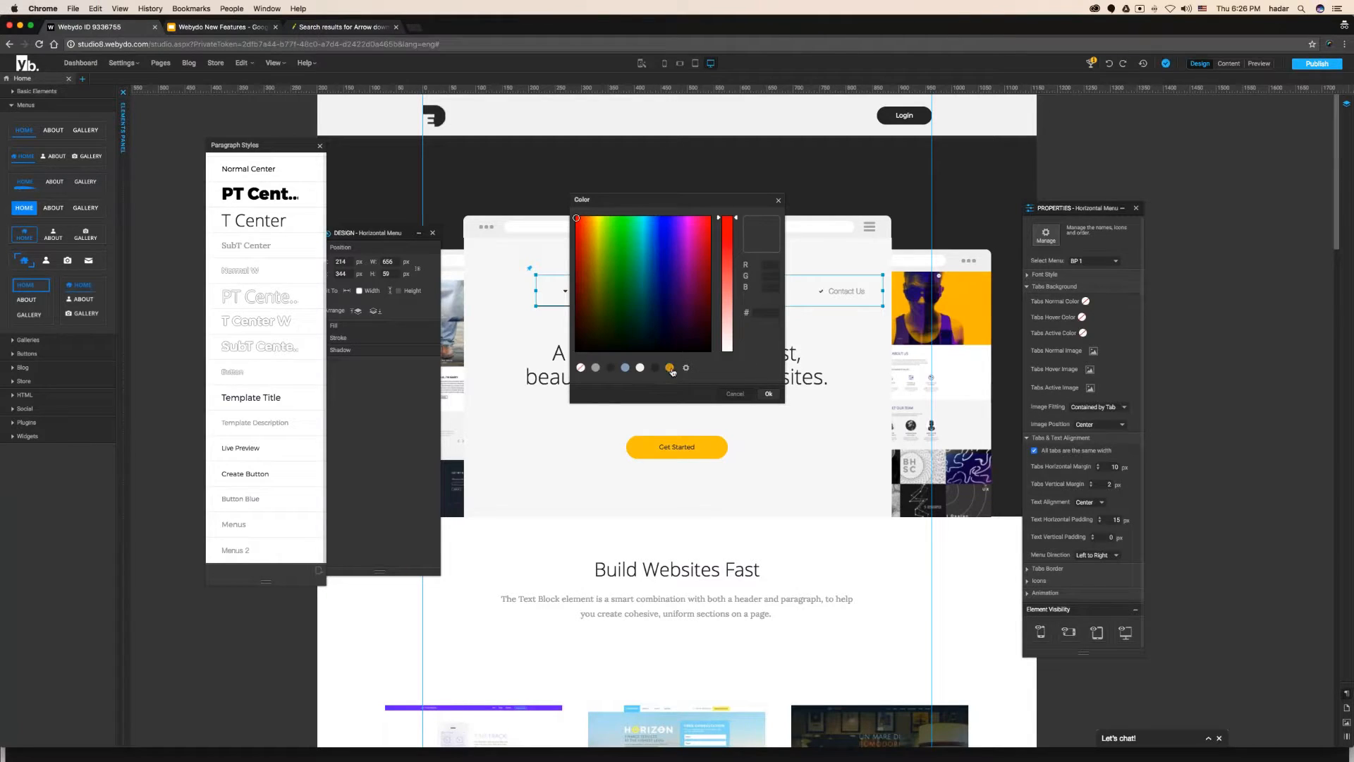
pyautogui.click(769, 396)
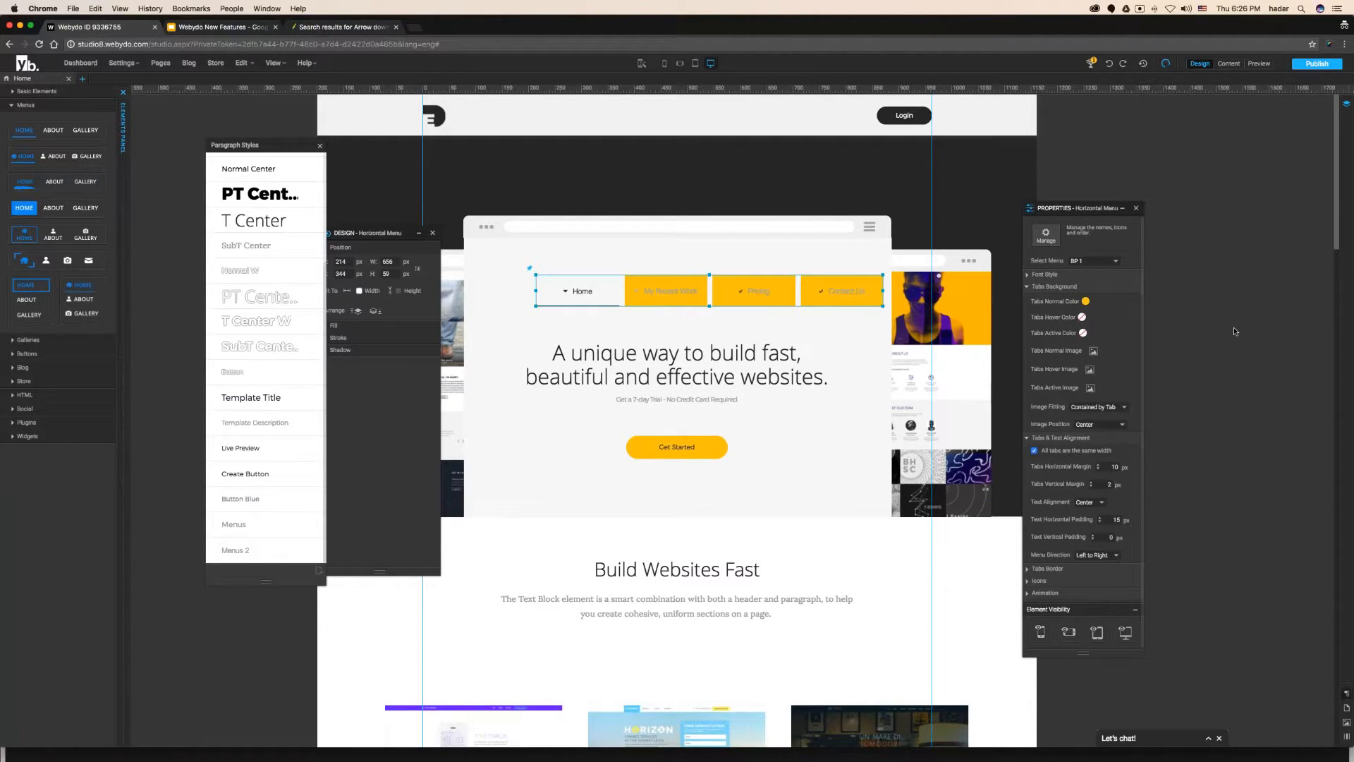
# Set the menu's normal font color to dark grey, RGB 76, 76, 76.
pyautogui.click(1051, 274)
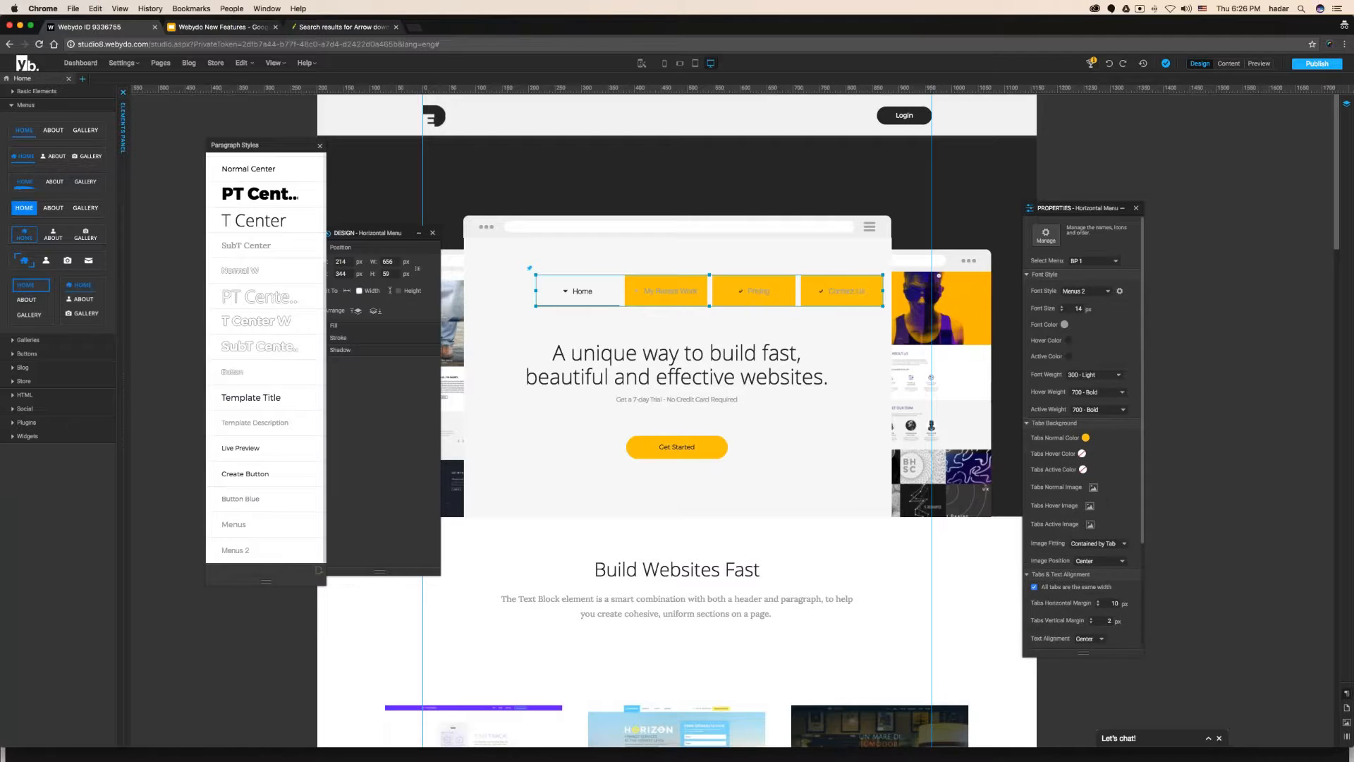
pyautogui.click(1064, 324)
pyautogui.moveTo(613, 304); pyautogui.dragTo(581, 310)
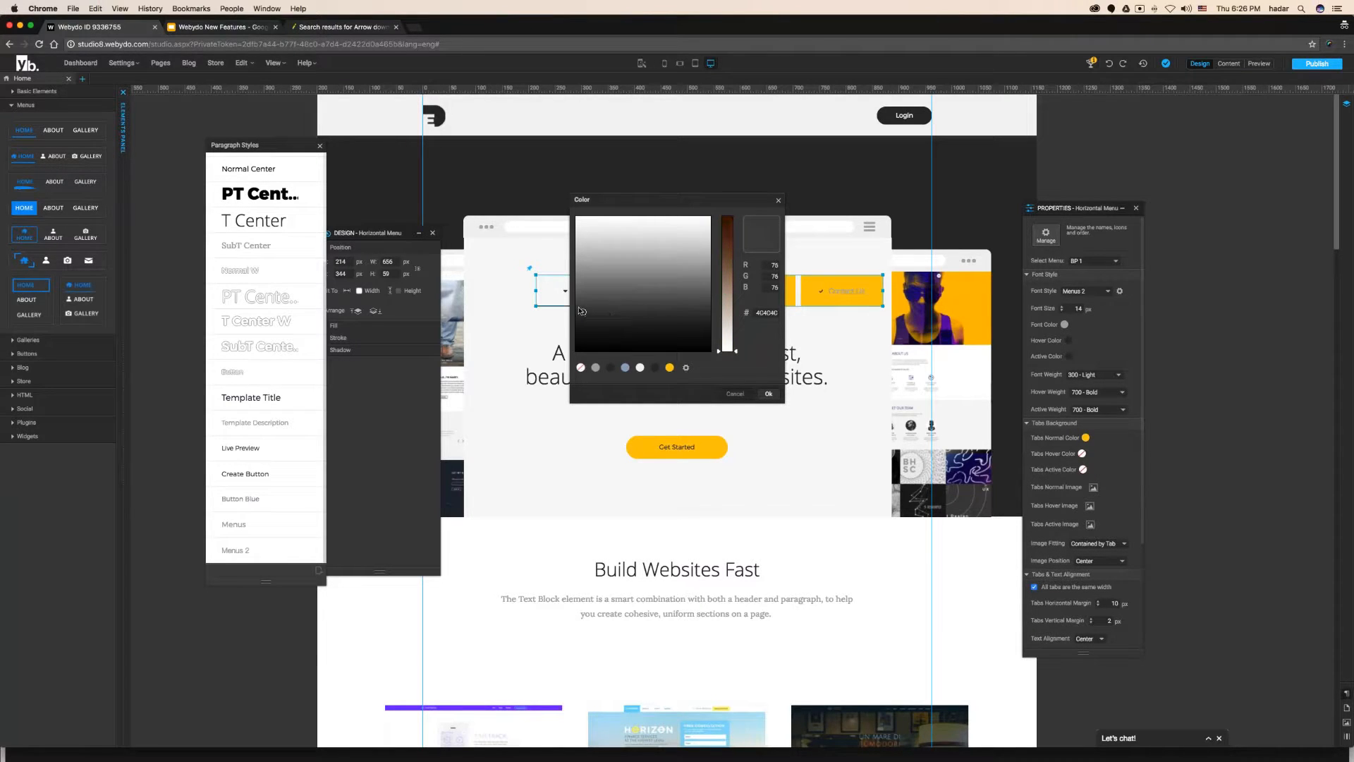
pyautogui.click(769, 394)
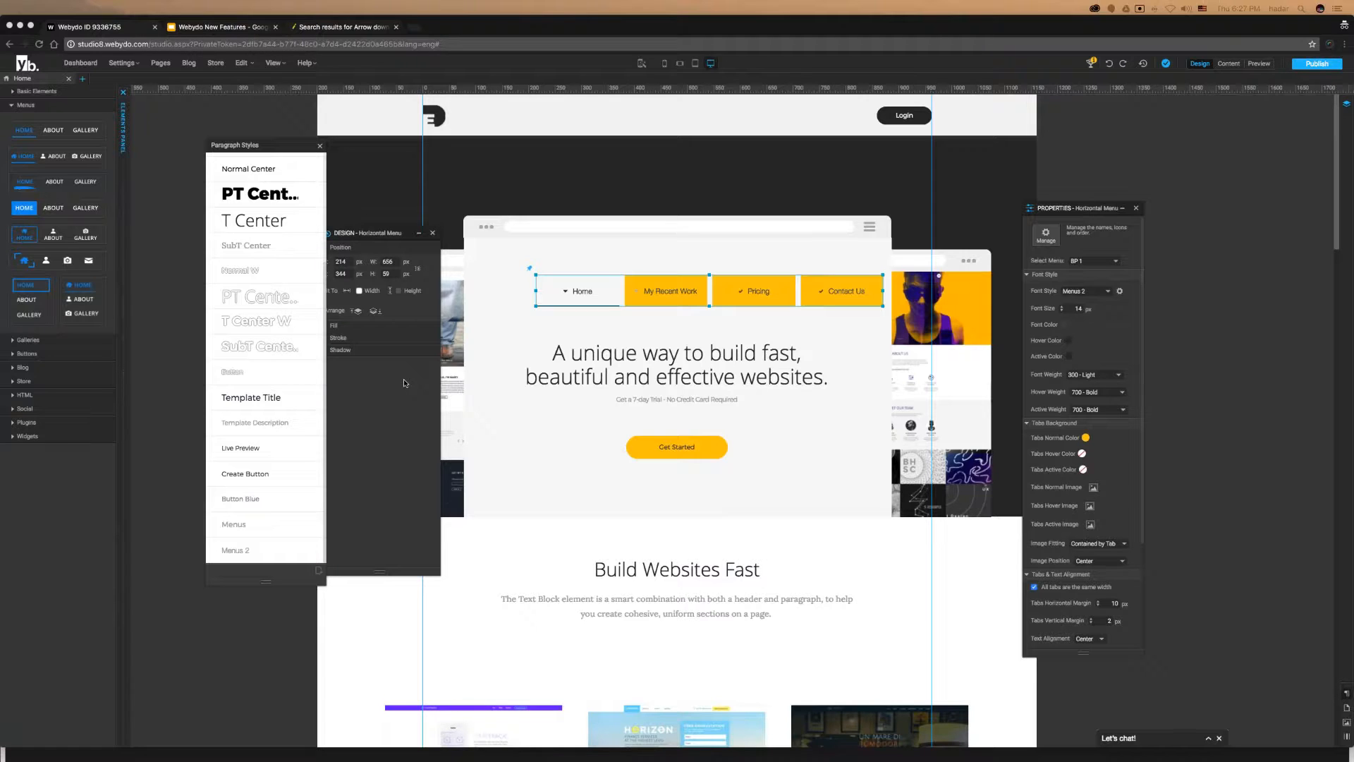
# Add an icon-only horizontal menu below the Get Started button and look through its font style and tab background settings.
pyautogui.moveTo(50, 260); pyautogui.dragTo(622, 493)
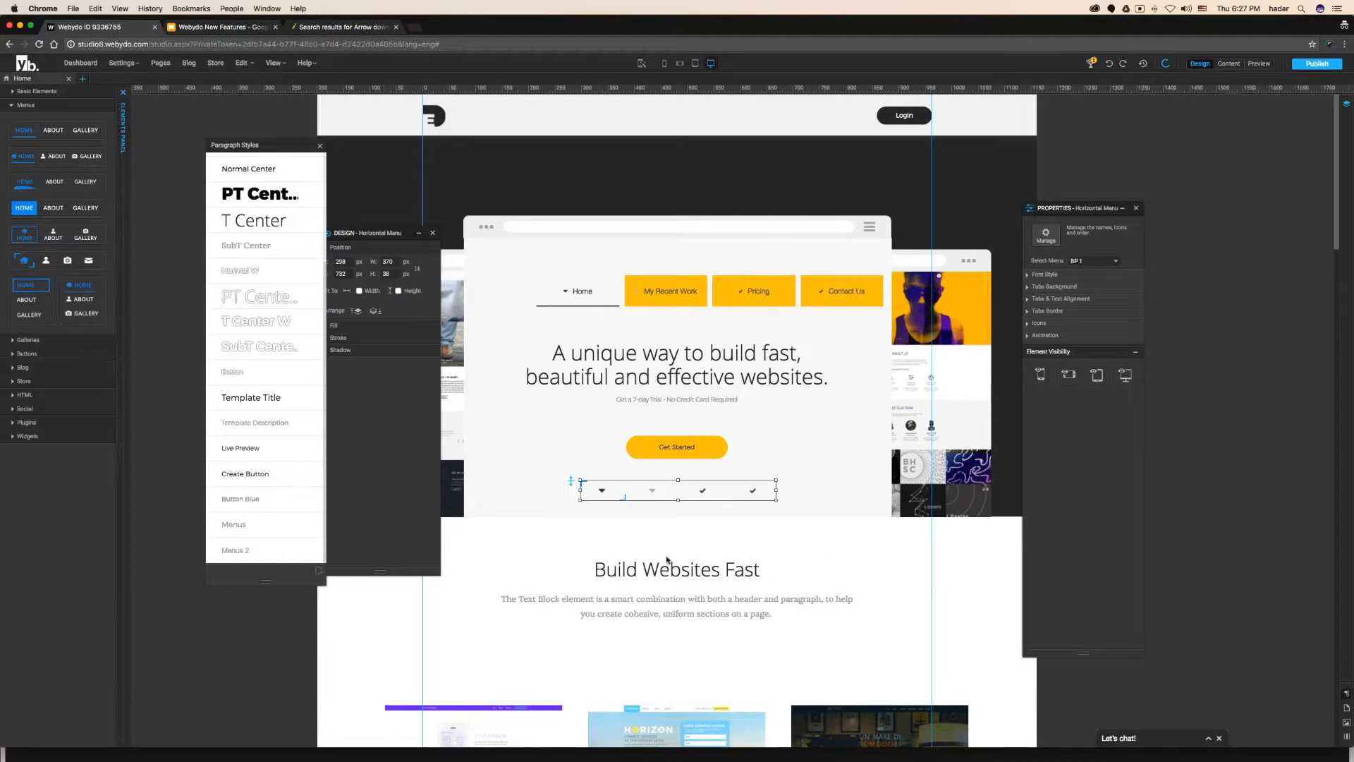
pyautogui.click(1055, 299)
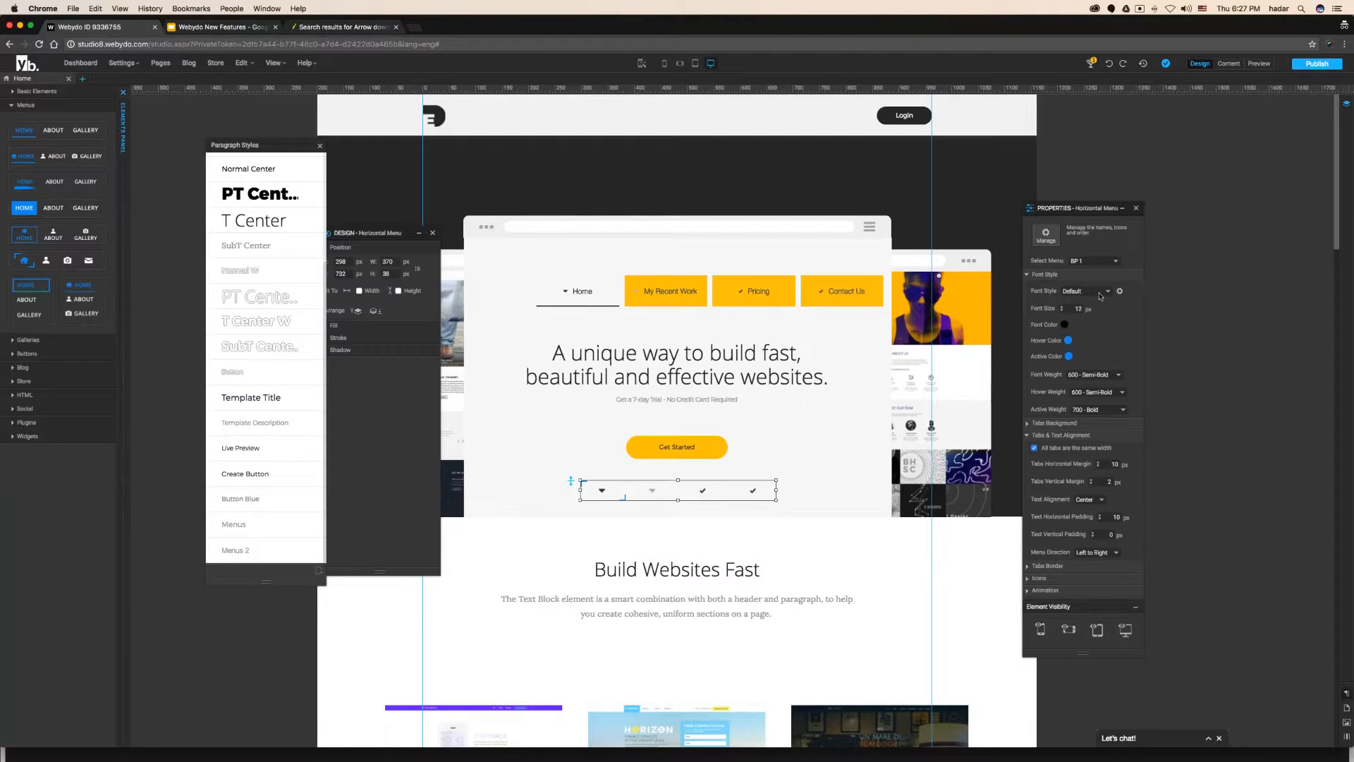
pyautogui.click(1038, 276)
pyautogui.click(1051, 288)
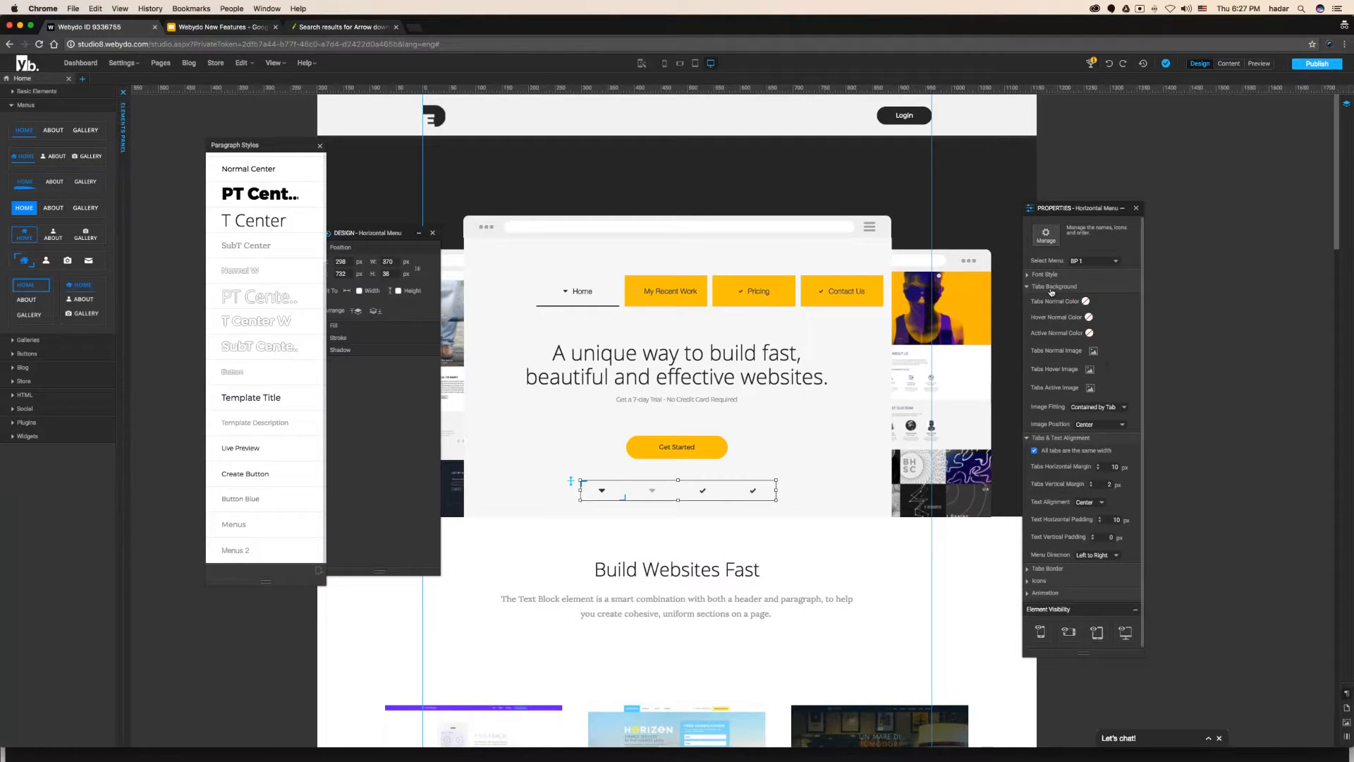
pyautogui.click(1050, 288)
pyautogui.click(1070, 299)
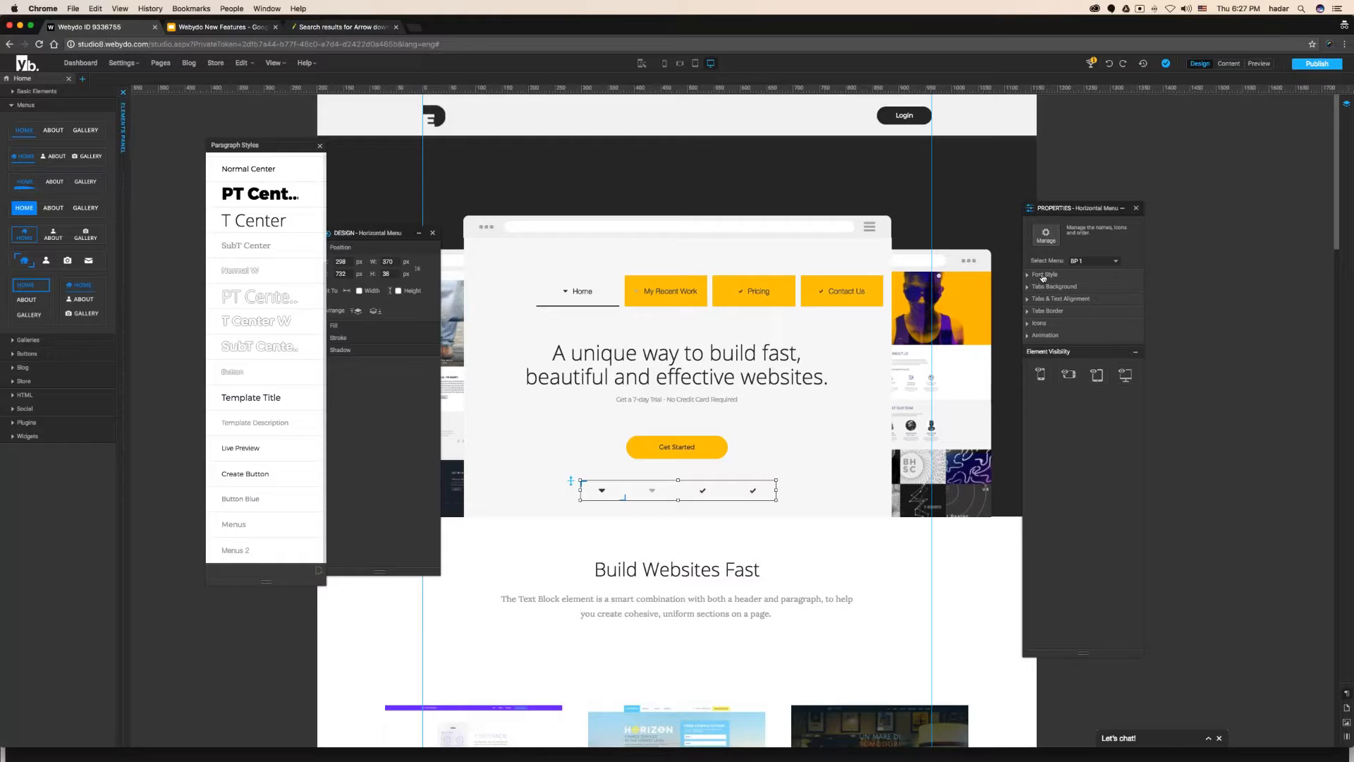
# Switch the yellow-tabbed menu's font style to Default and back to Menus 2.
pyautogui.click(671, 301)
pyautogui.click(1066, 275)
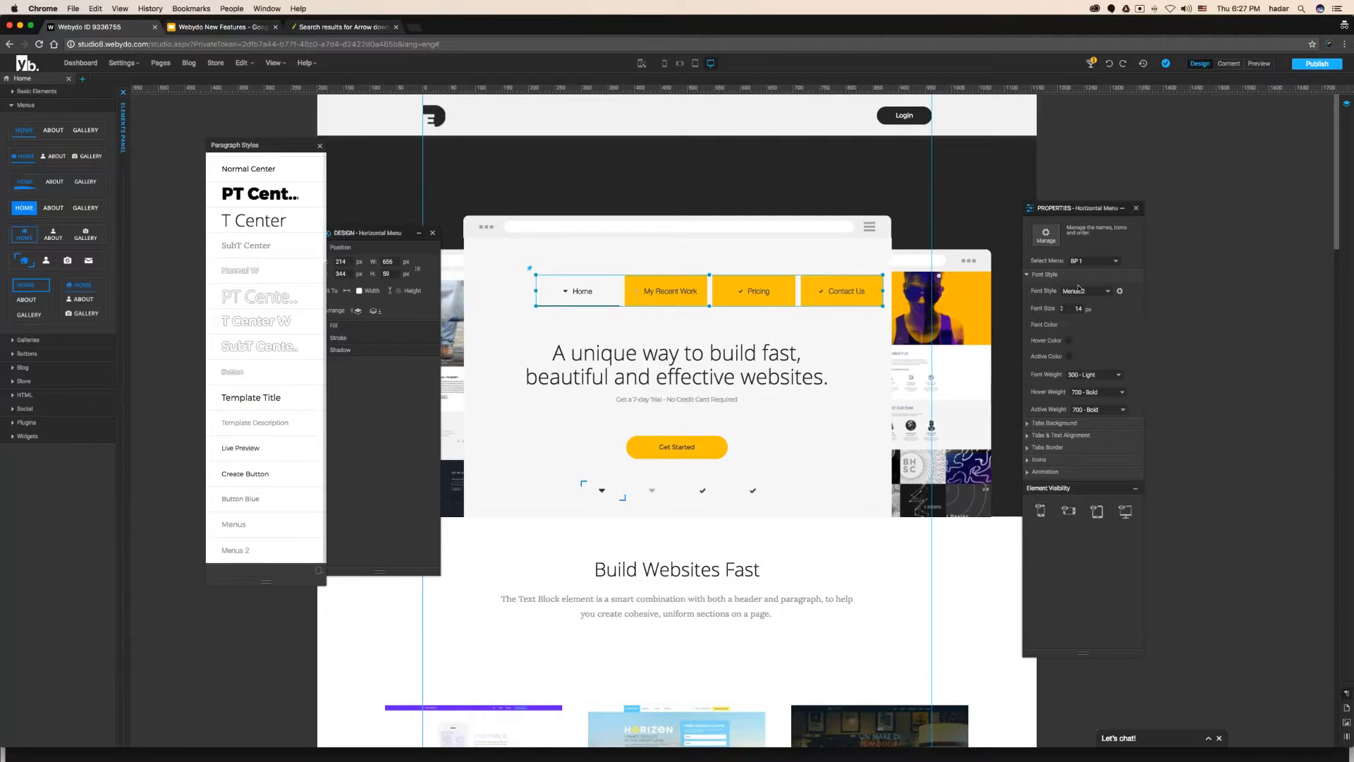
pyautogui.click(1078, 287)
pyautogui.click(1094, 105)
pyautogui.click(1085, 290)
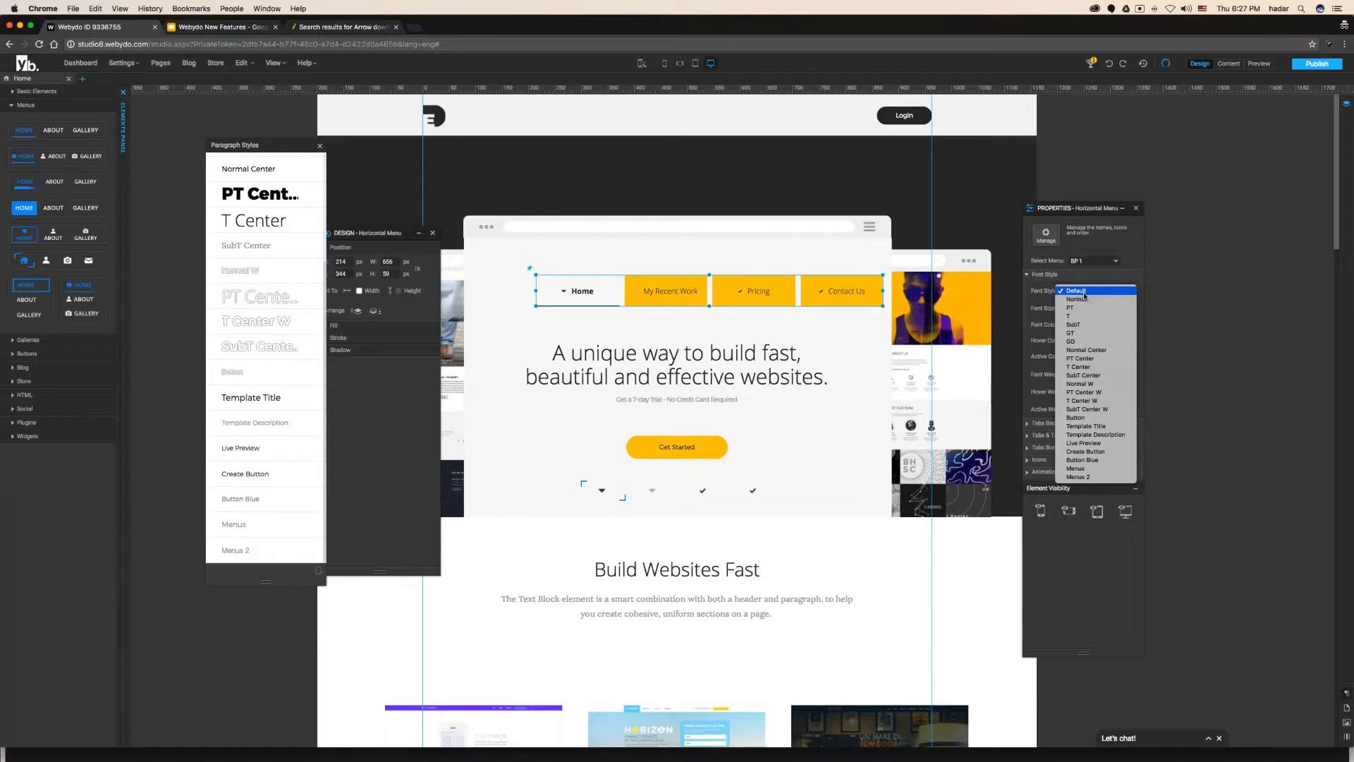
pyautogui.click(1070, 480)
# Select the icon-only menu, close the Paragraph Styles panel, and switch to the Webydo New Features presentation in Google Slides.
pyautogui.click(822, 495)
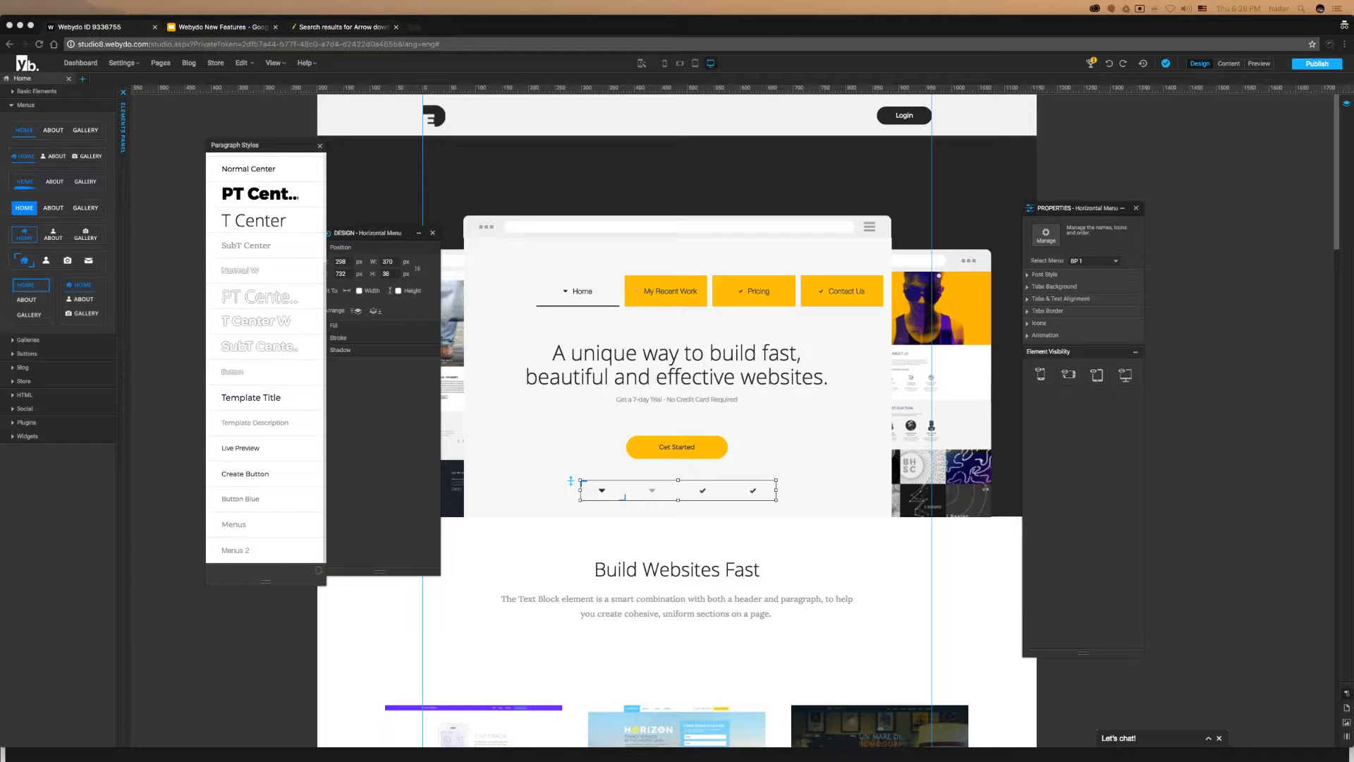
pyautogui.click(55, 108)
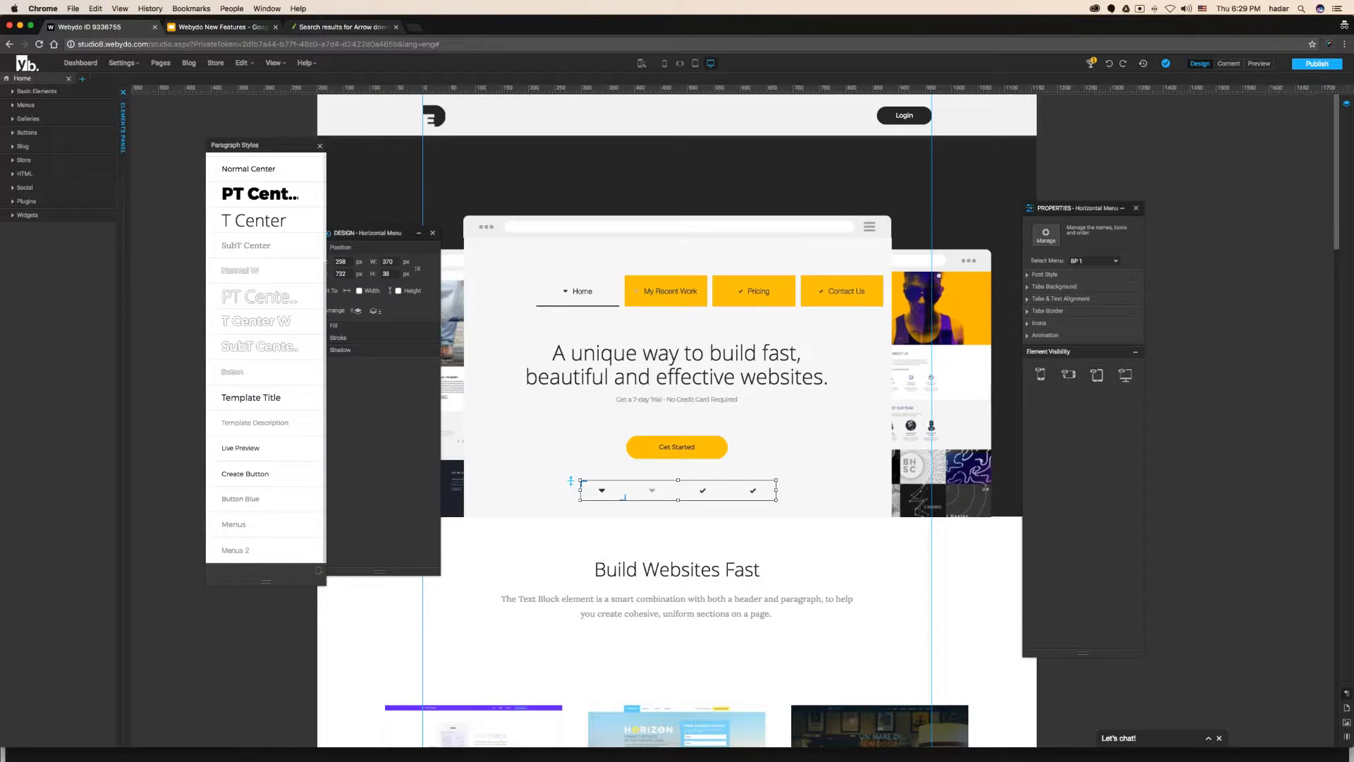
pyautogui.click(320, 147)
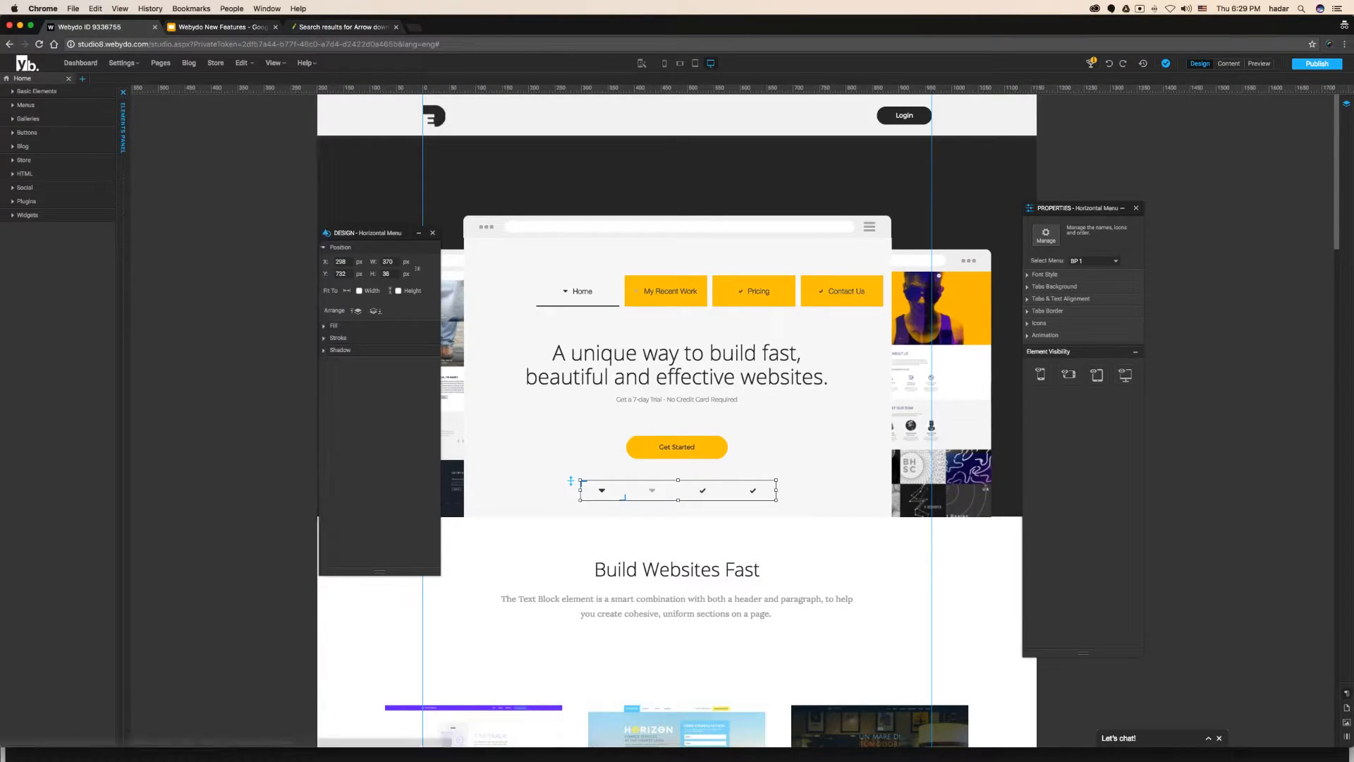
pyautogui.click(240, 28)
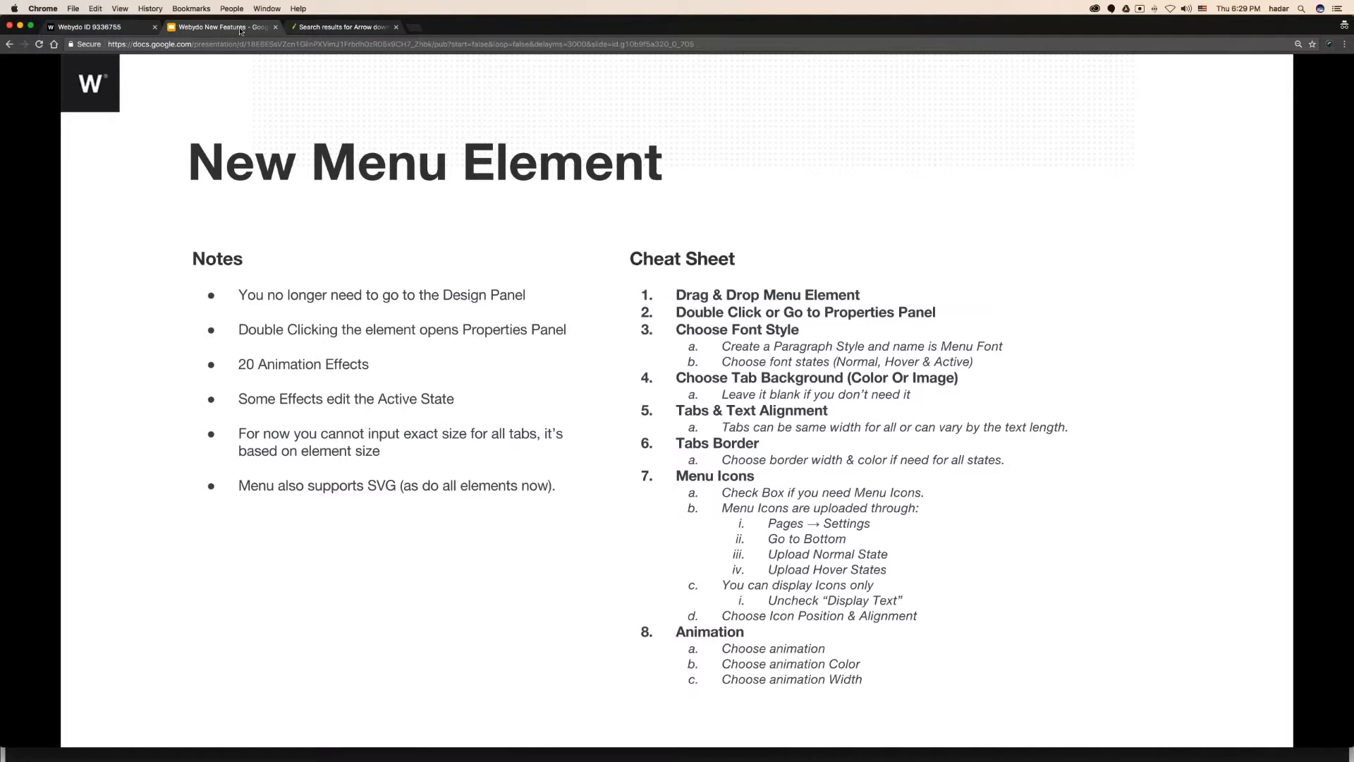